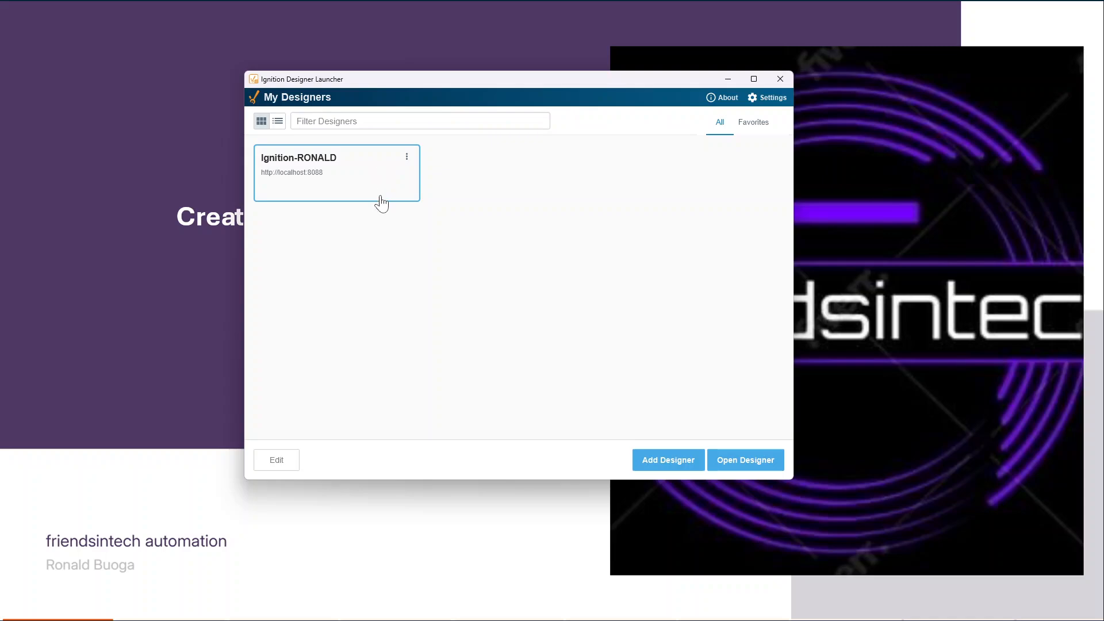
click(360, 190)
click(360, 190)
click(744, 471)
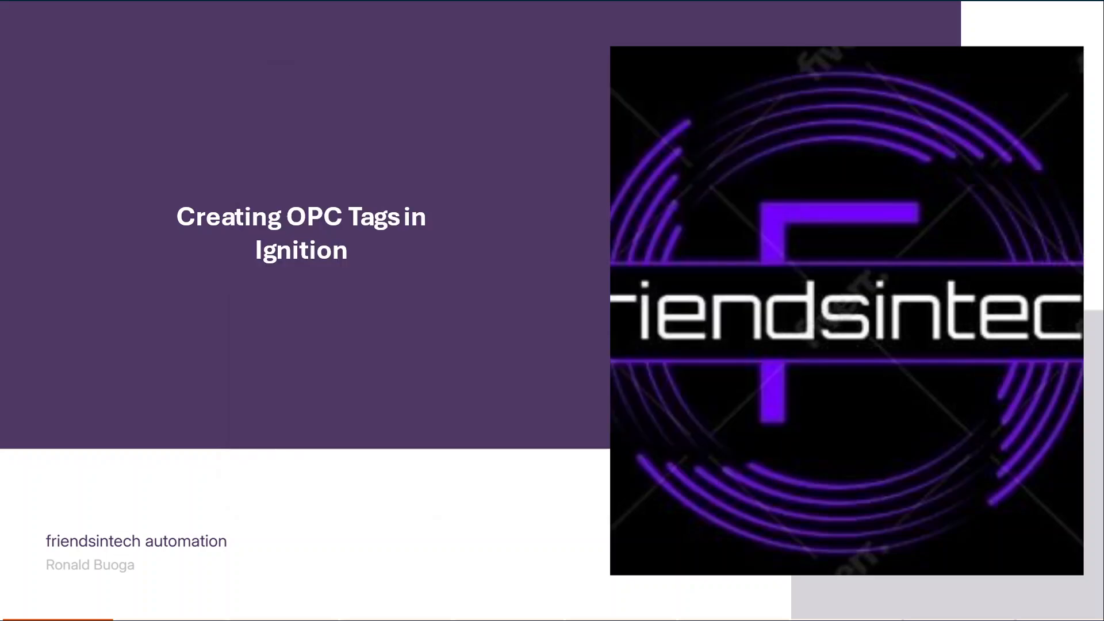
click(781, 607)
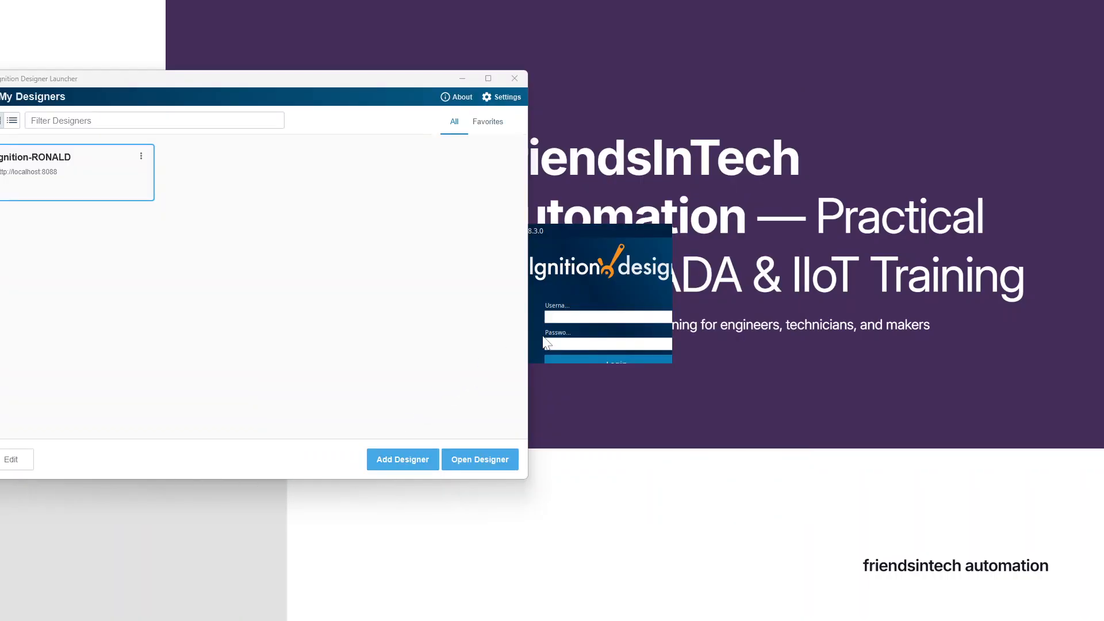
- Log in to the designer with the account username and password
click(550, 317)
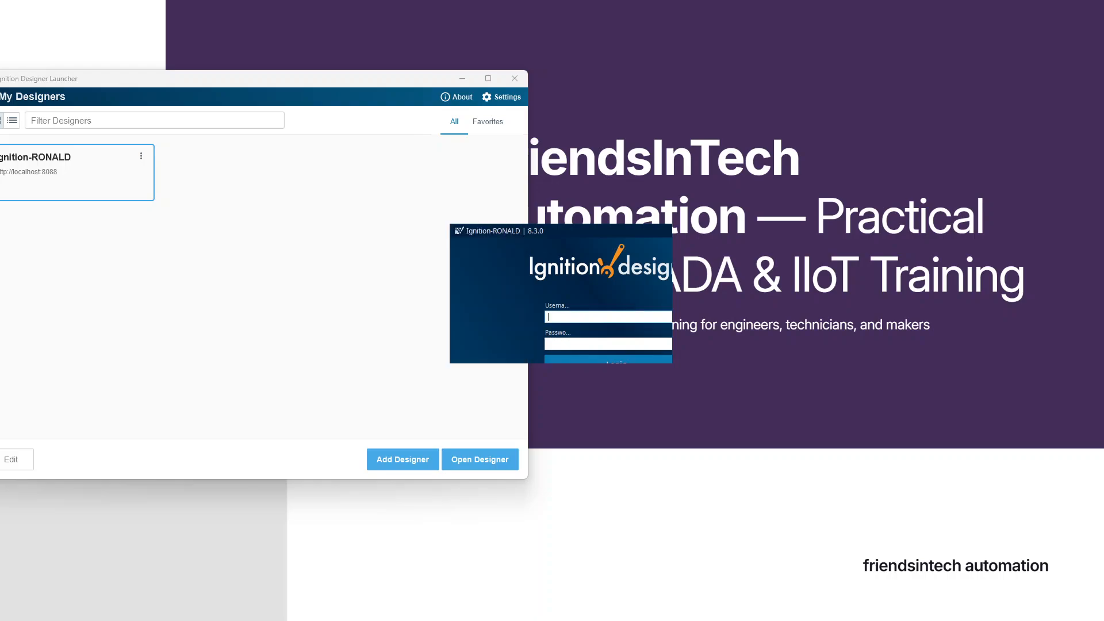
text(RONALD)
click(569, 344)
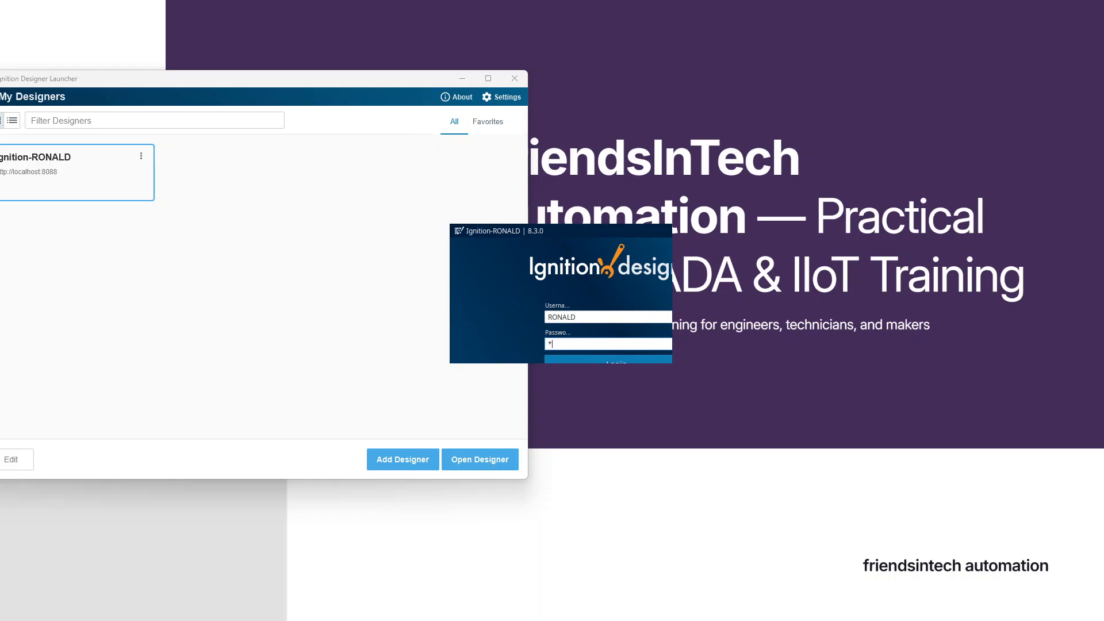
text(**********)
click(565, 356)
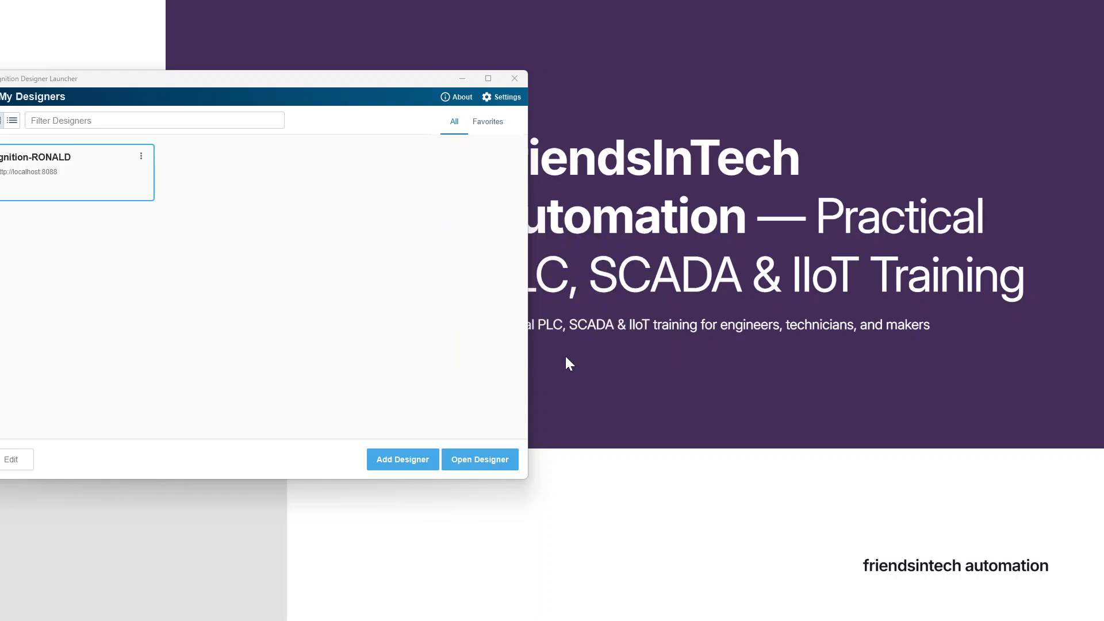
- Bring the Open/Create Project window into full view and minimise the designer launcher
drag(0, 6, 727, 123)
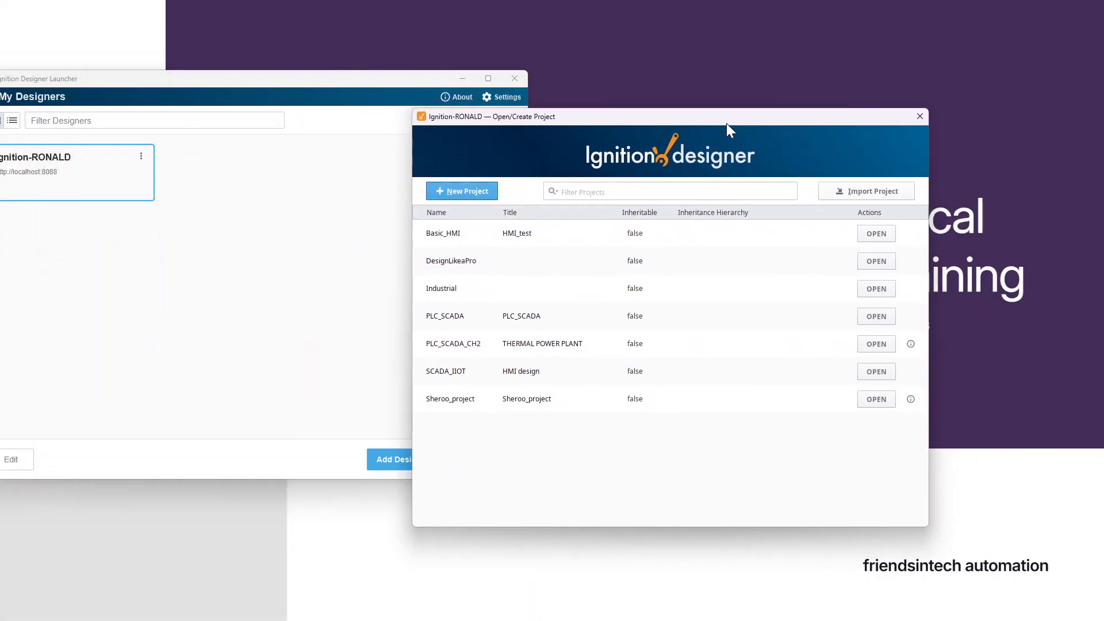
click(462, 80)
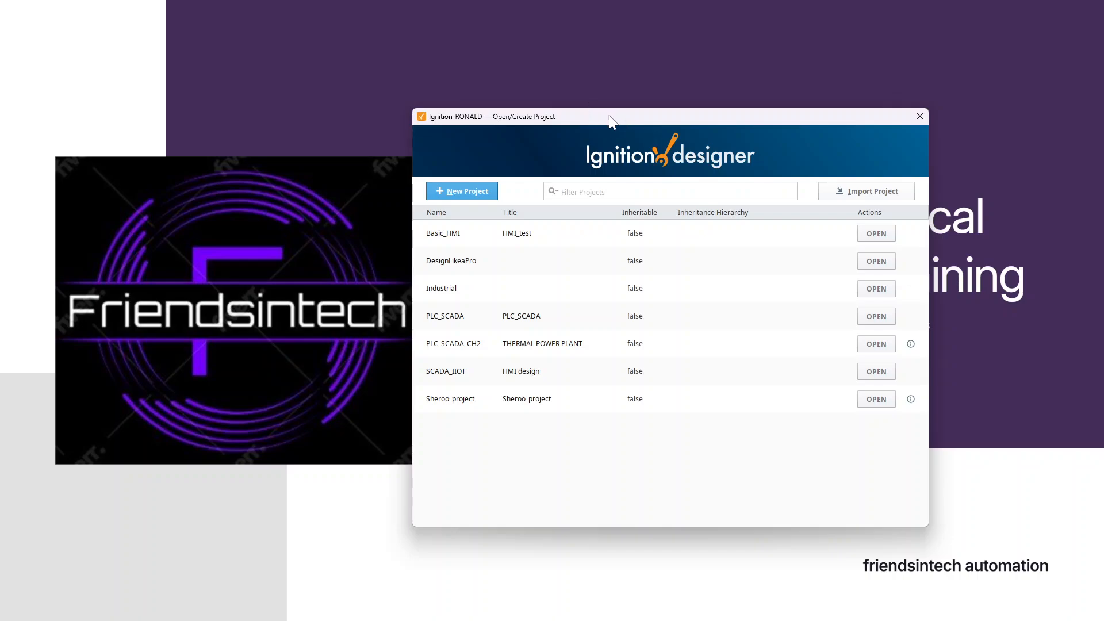
drag(628, 118, 550, 99)
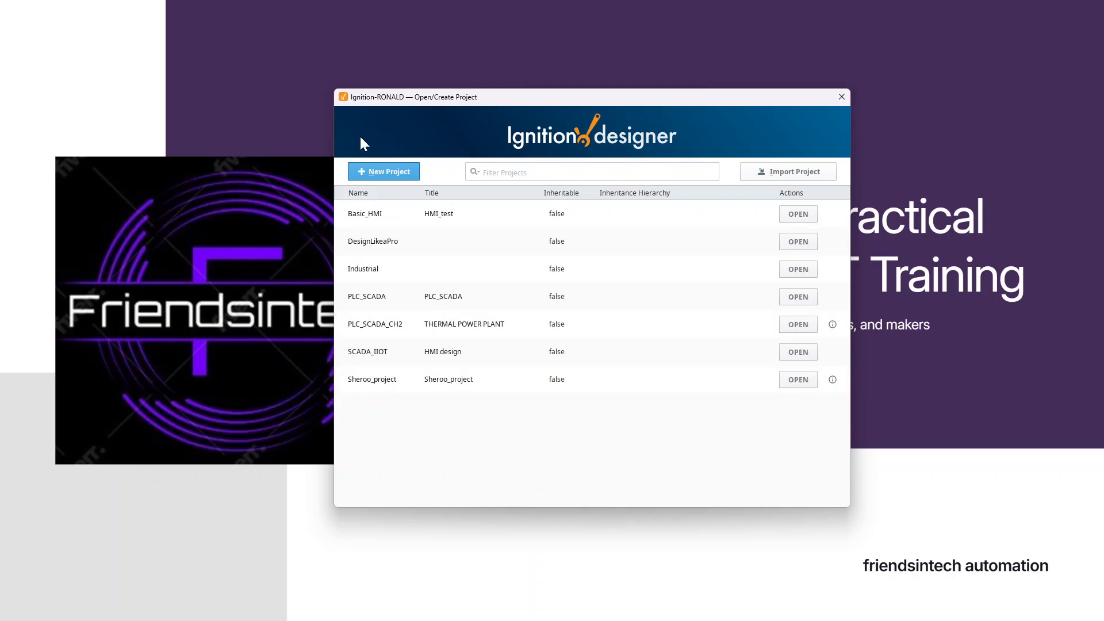
- Start a new project and set its project name to YouTube_tutorial
click(378, 173)
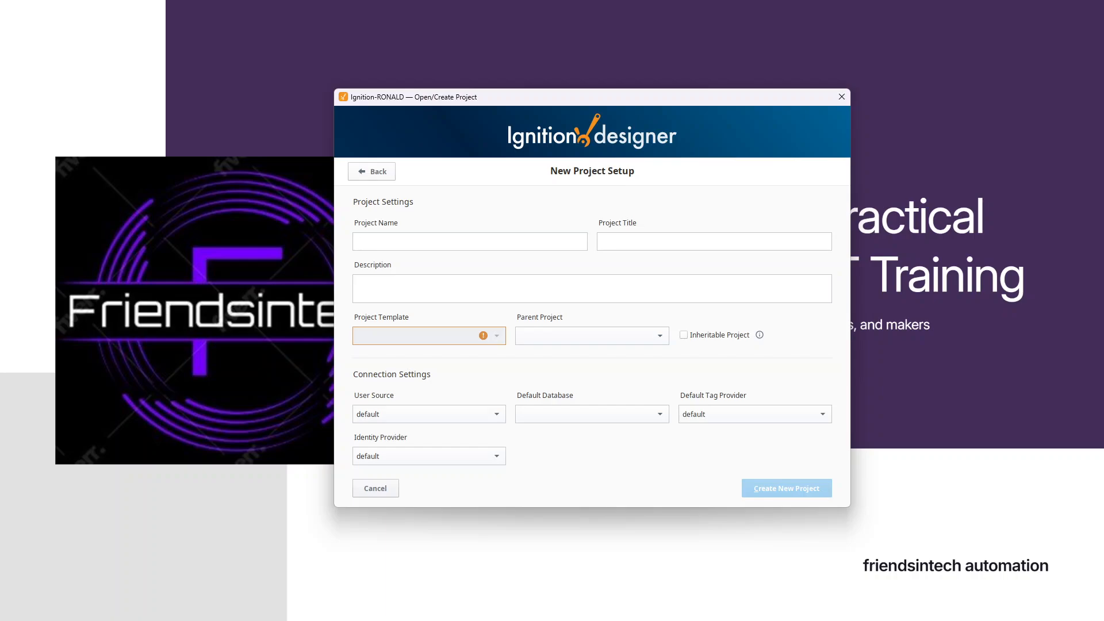
text(YouT)
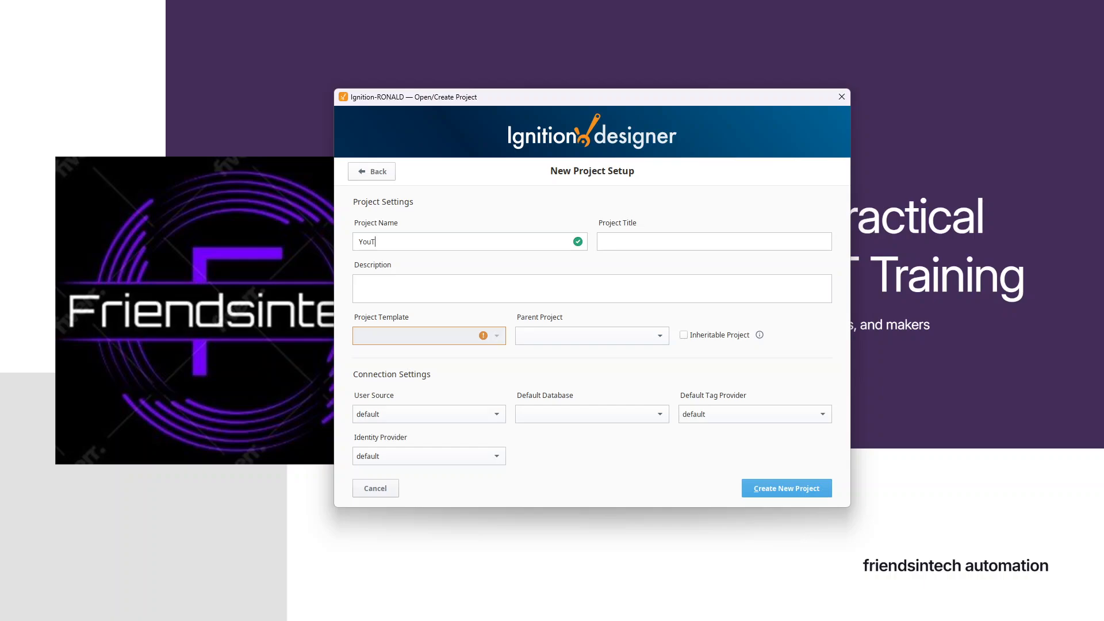
text(ube)
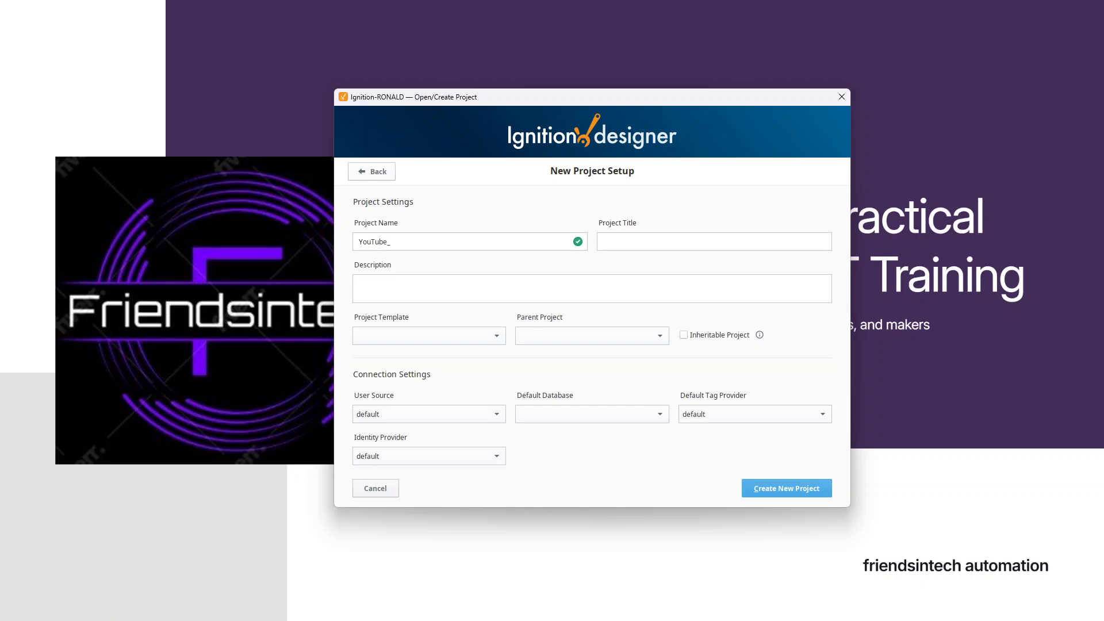
text(_tutorial)
- Set the project title to "Thermal powerplant"
click(617, 243)
text(Thermal powerplant)
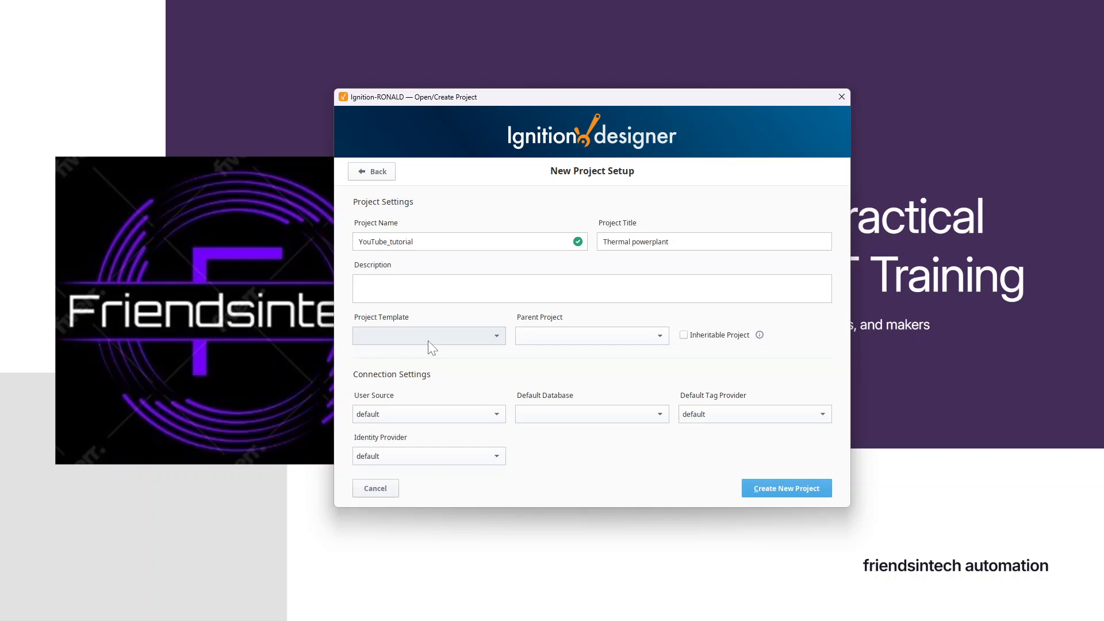
- Leave the project template empty, set the default database to PLC_SCADA and create the project
click(467, 337)
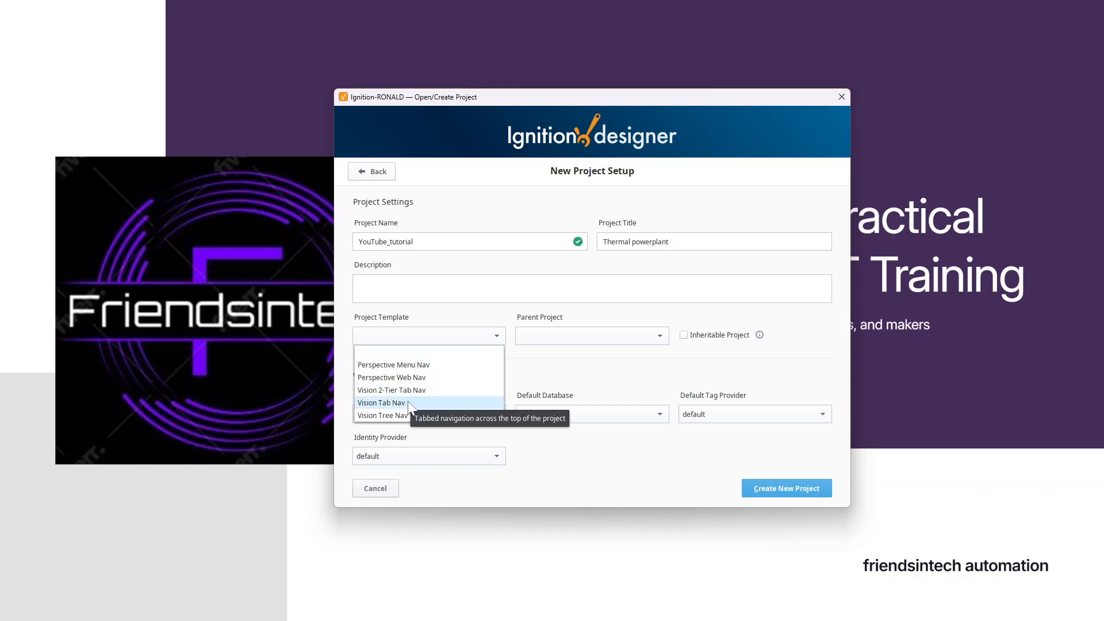
click(521, 352)
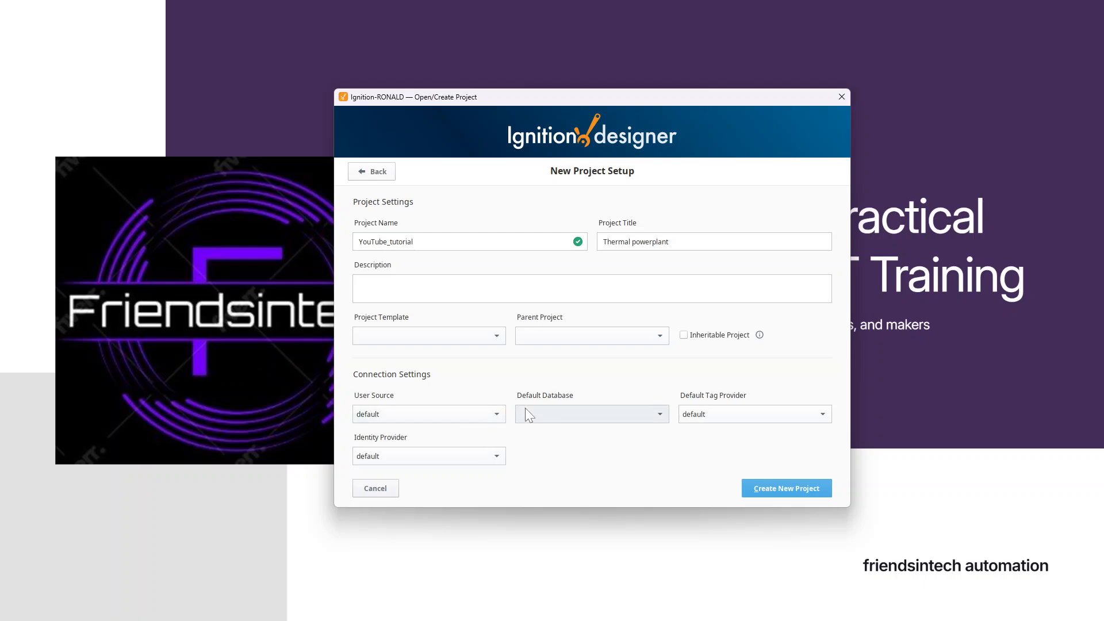
click(561, 415)
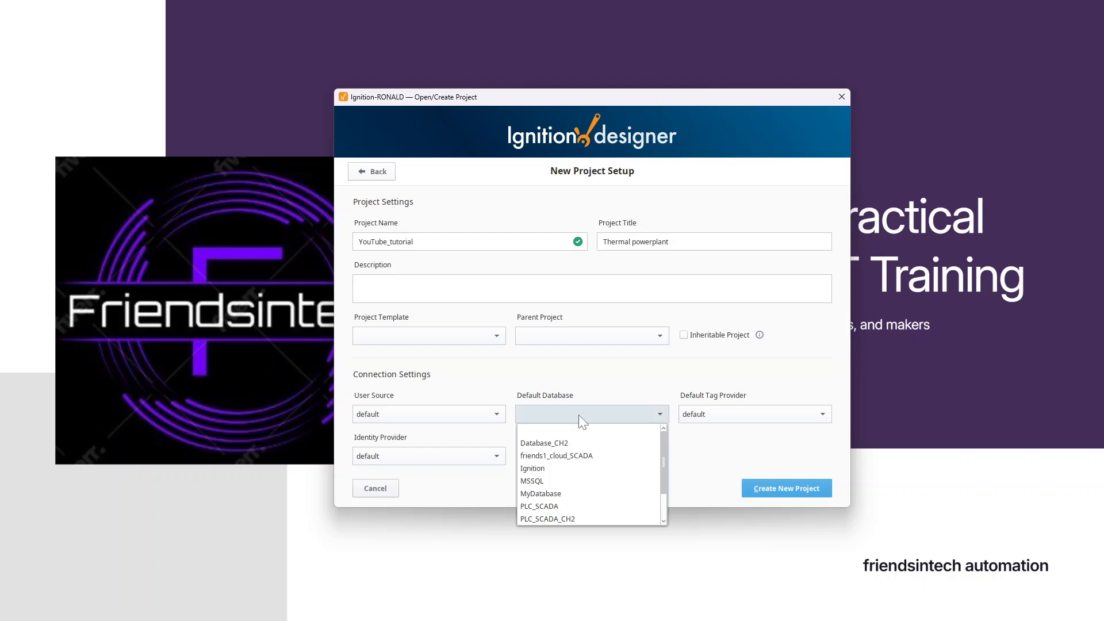
scroll(575, 470, down, 1)
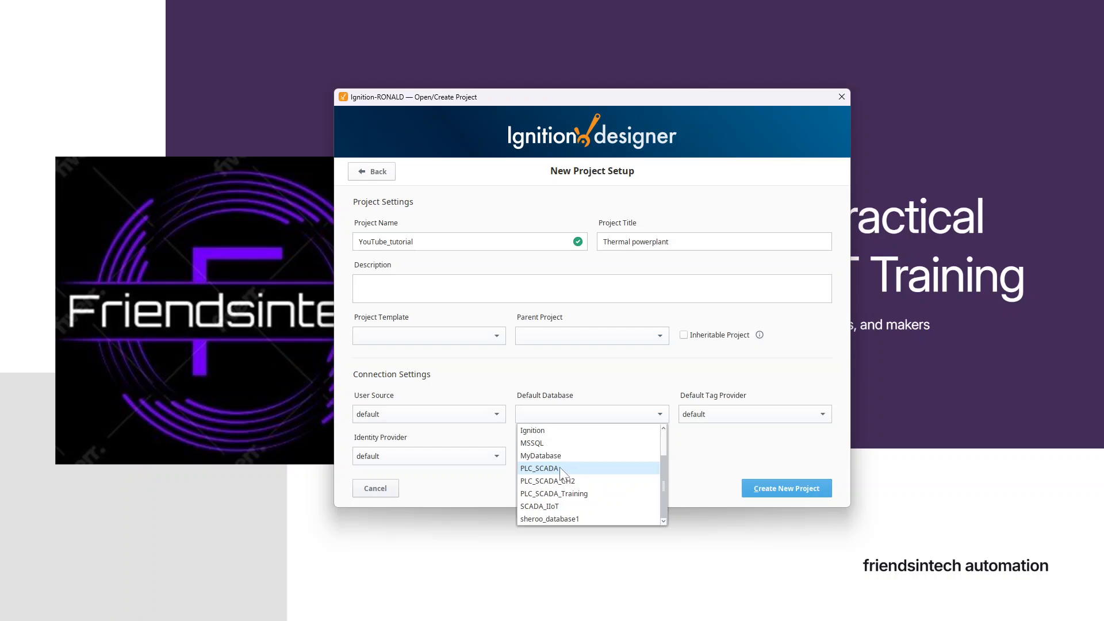
click(552, 470)
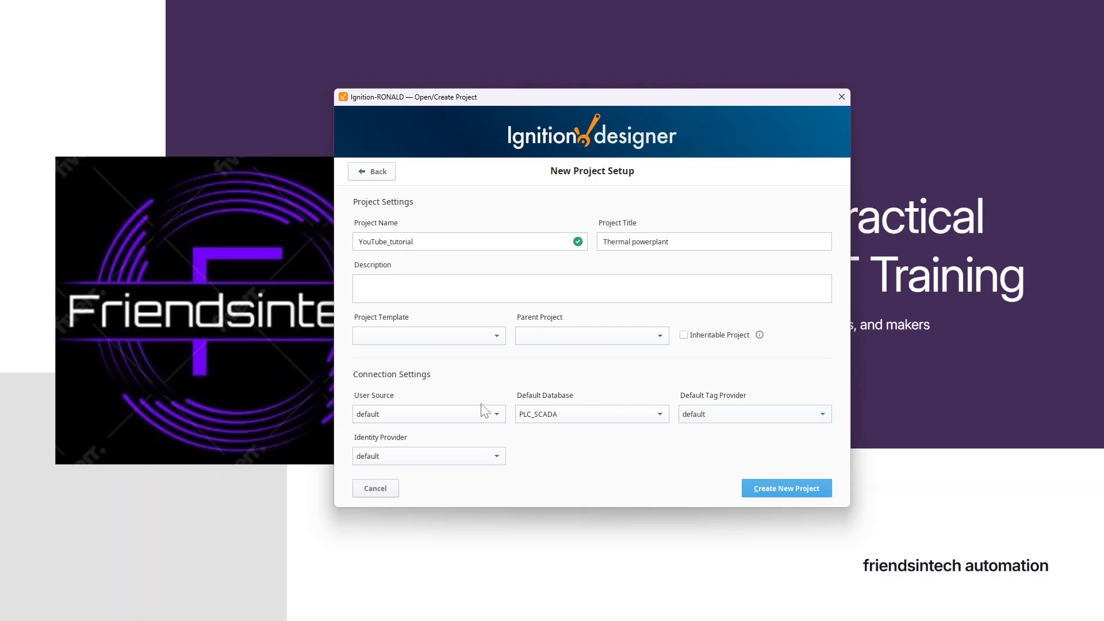
click(778, 485)
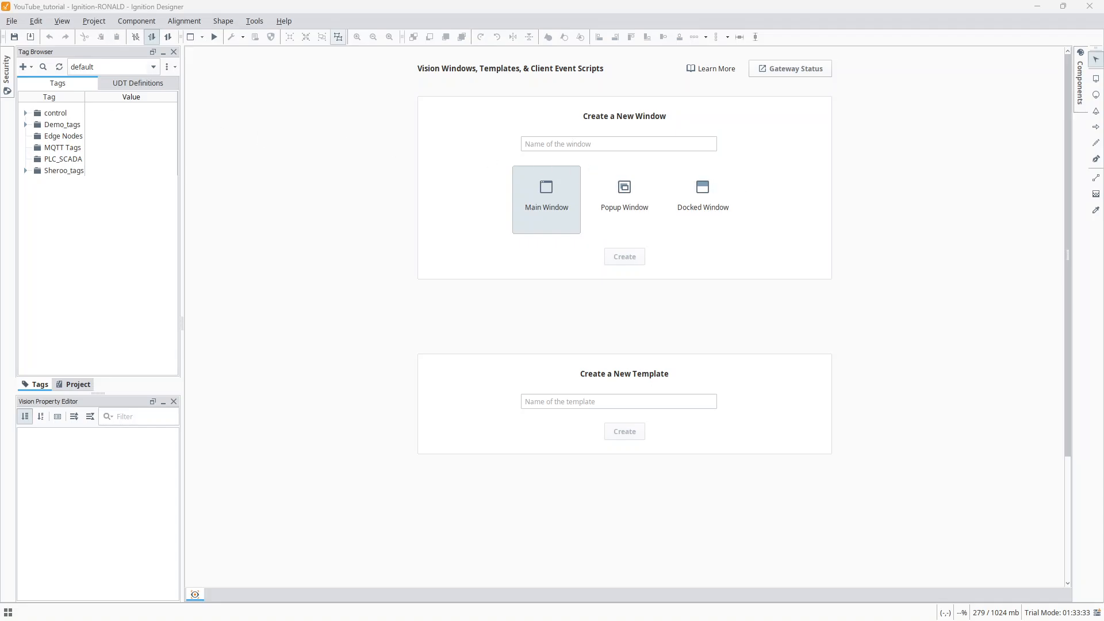
- Reset the designer's panels to their default layout
mouse_move(7, 75)
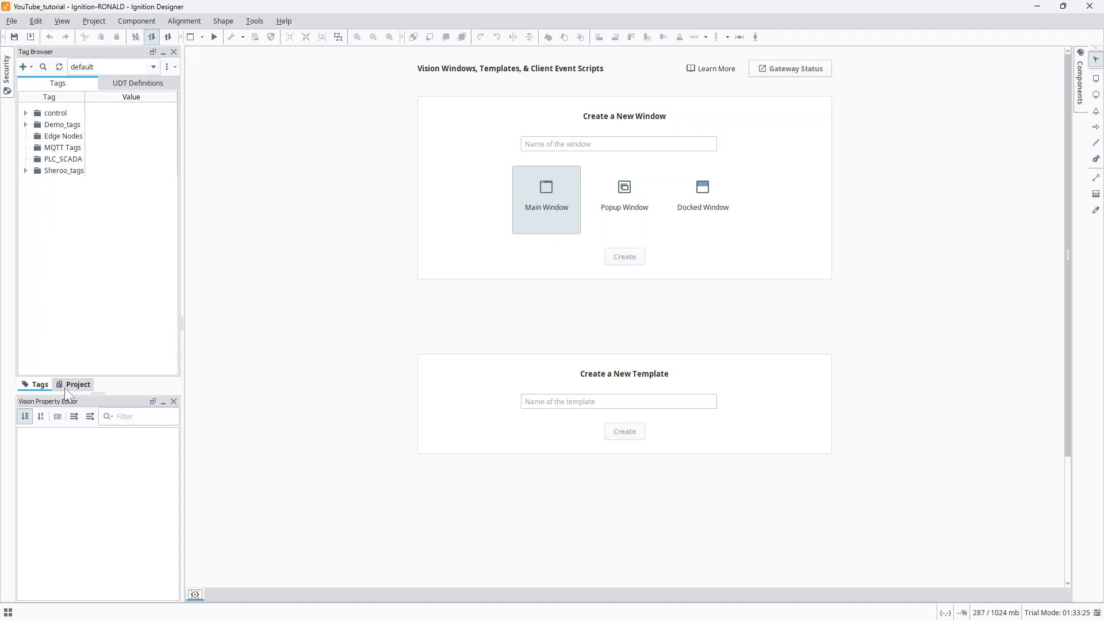
click(79, 385)
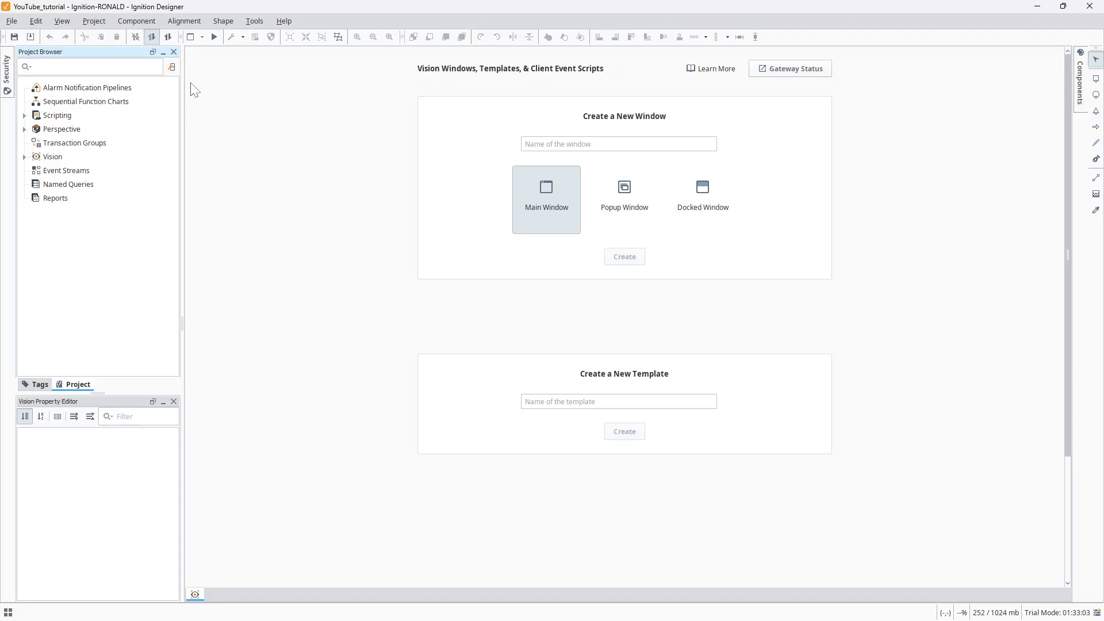
click(139, 19)
mouse_move(62, 23)
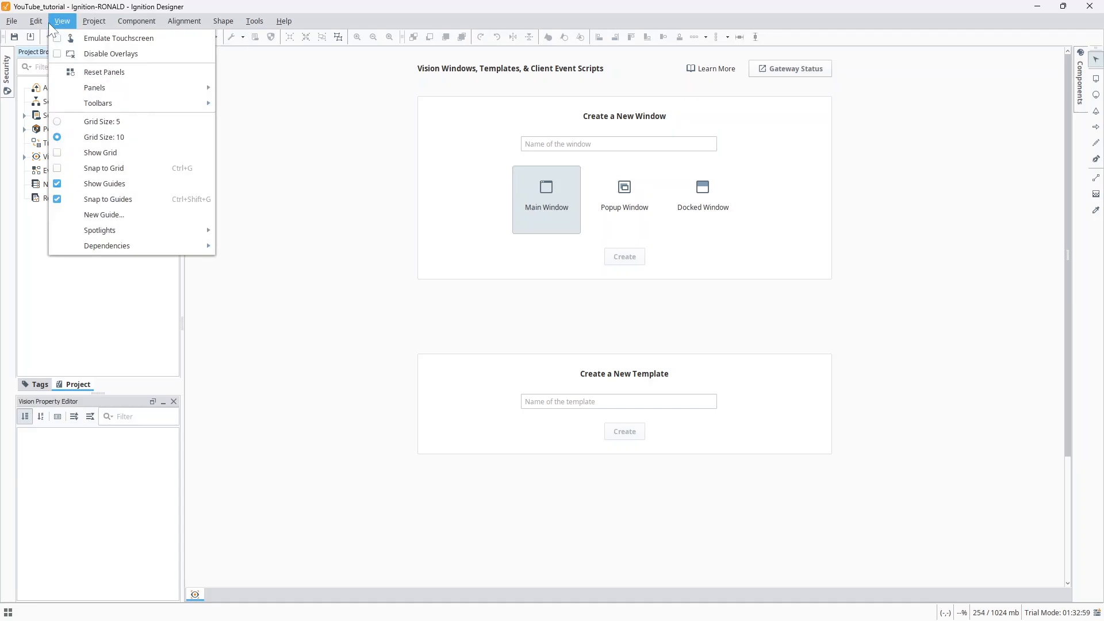
mouse_move(93, 89)
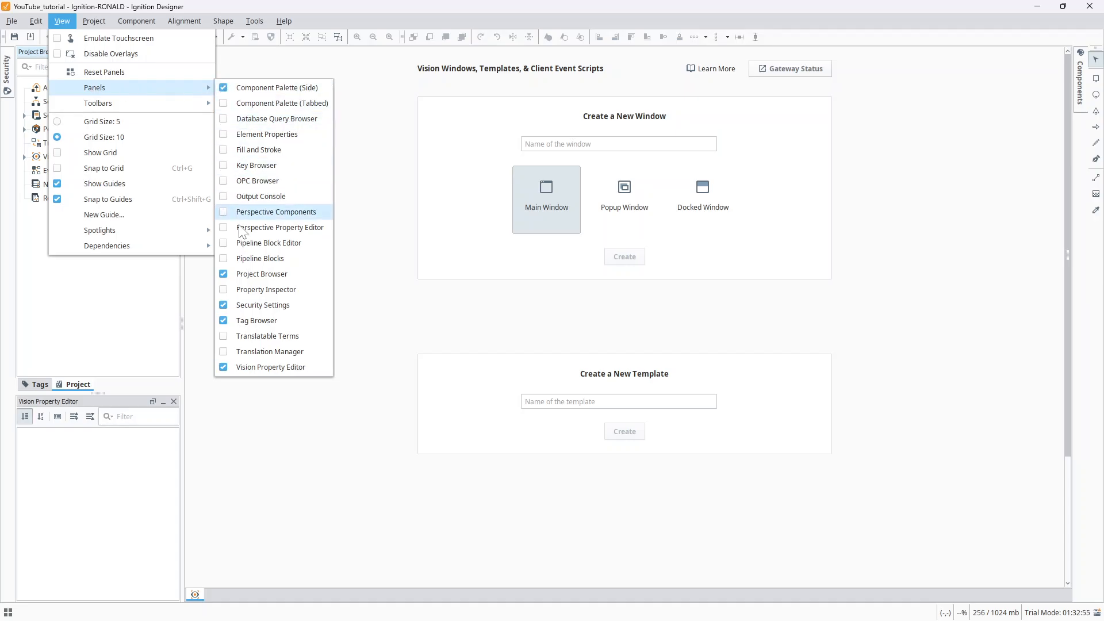
click(120, 77)
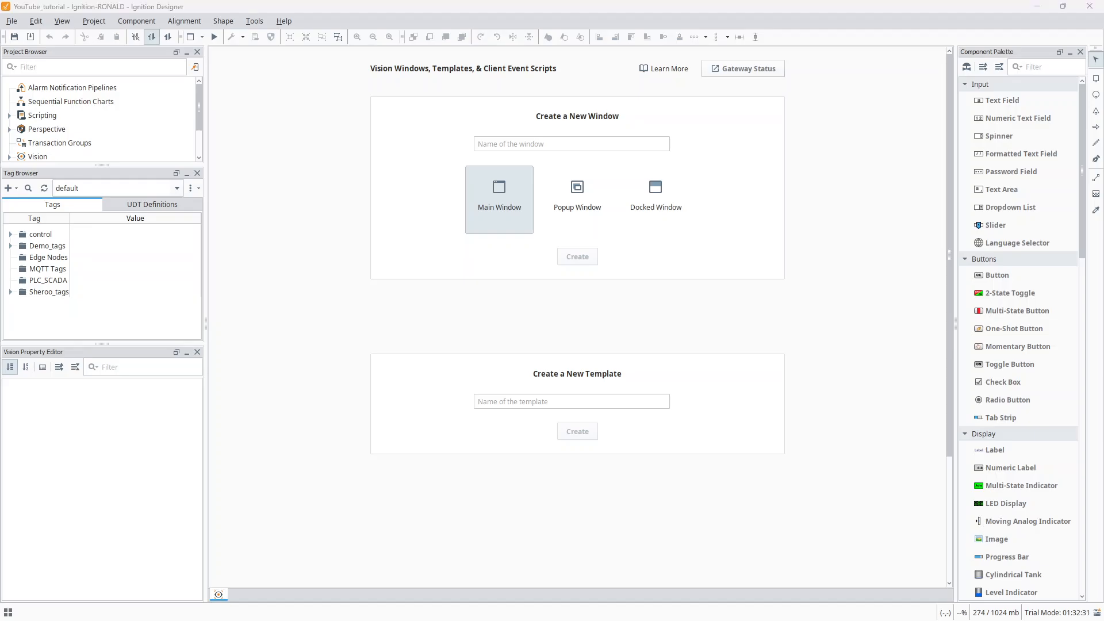
- Examine the reference image Screenshot (341).png of the HFO storage tank process screen at full size, and return to the designer
drag(0, 136, 555, 150)
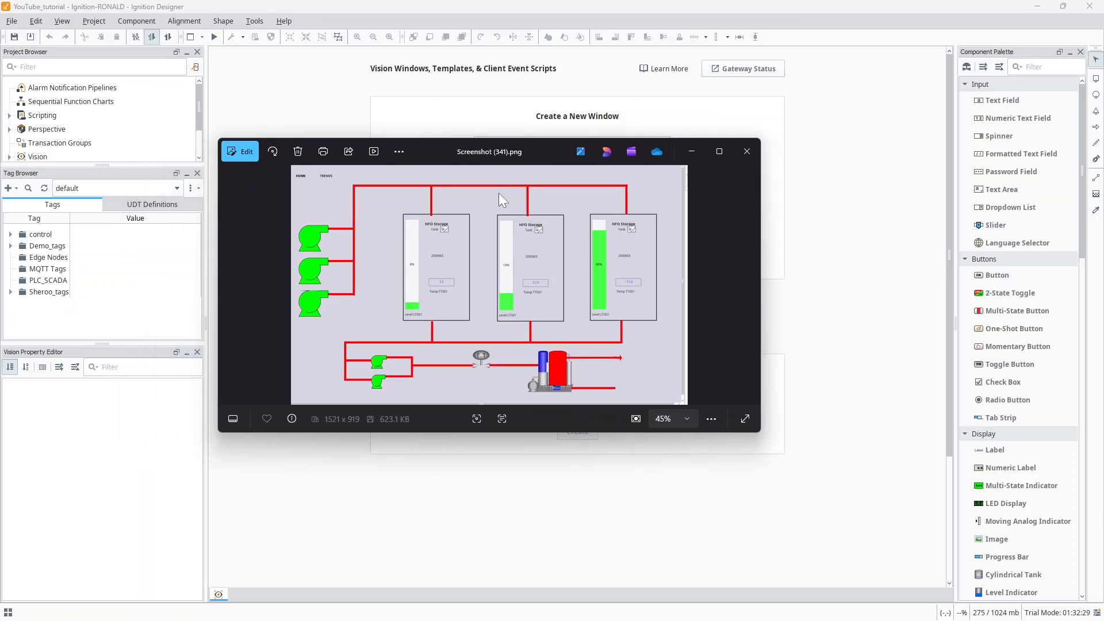
click(719, 151)
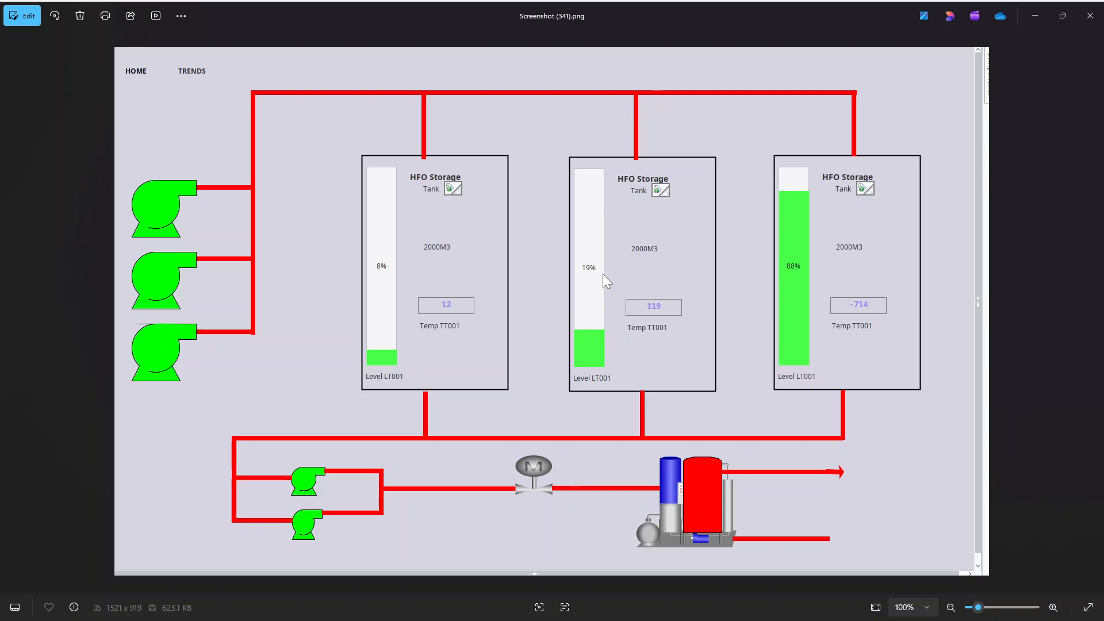
click(1028, 23)
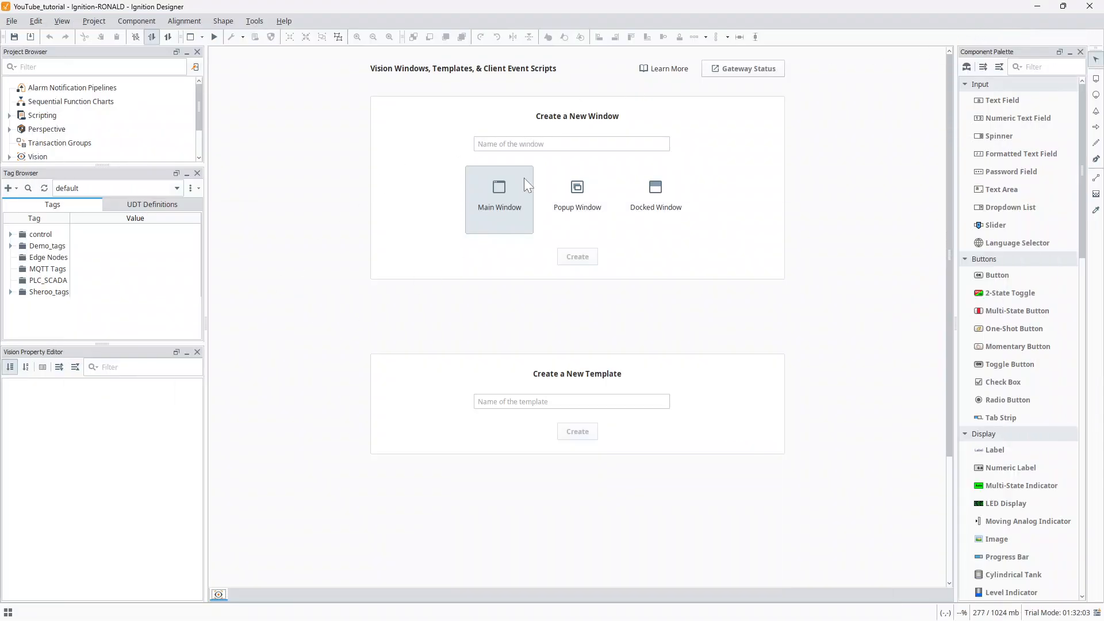
- Create a main window named HFO and enlarge it from its lower-right corner to fill the design area
click(538, 144)
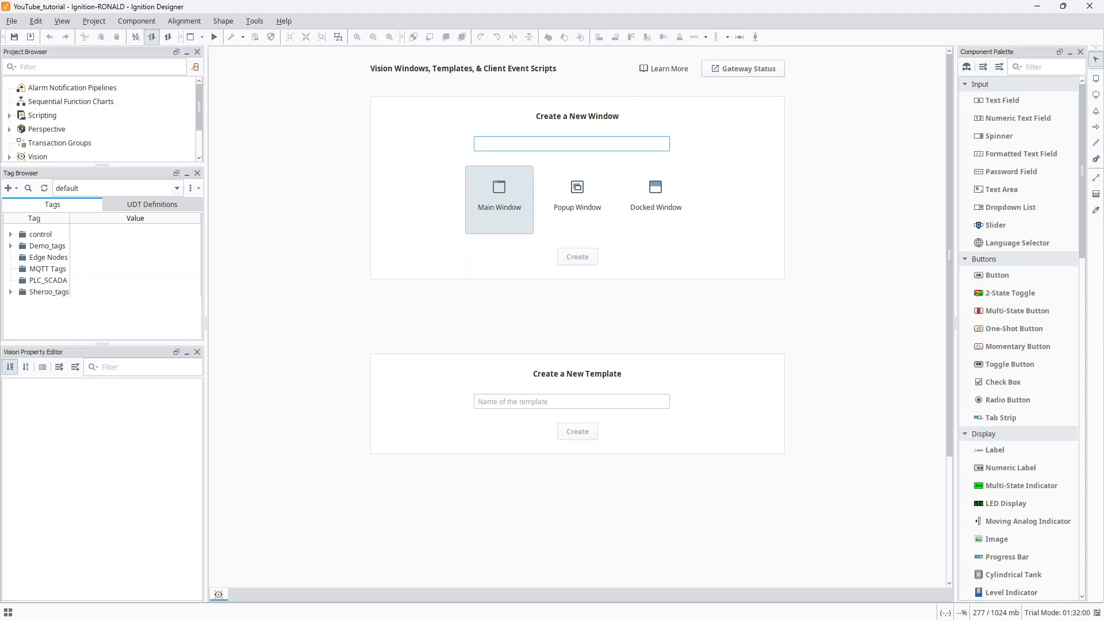
text(HFO)
click(589, 268)
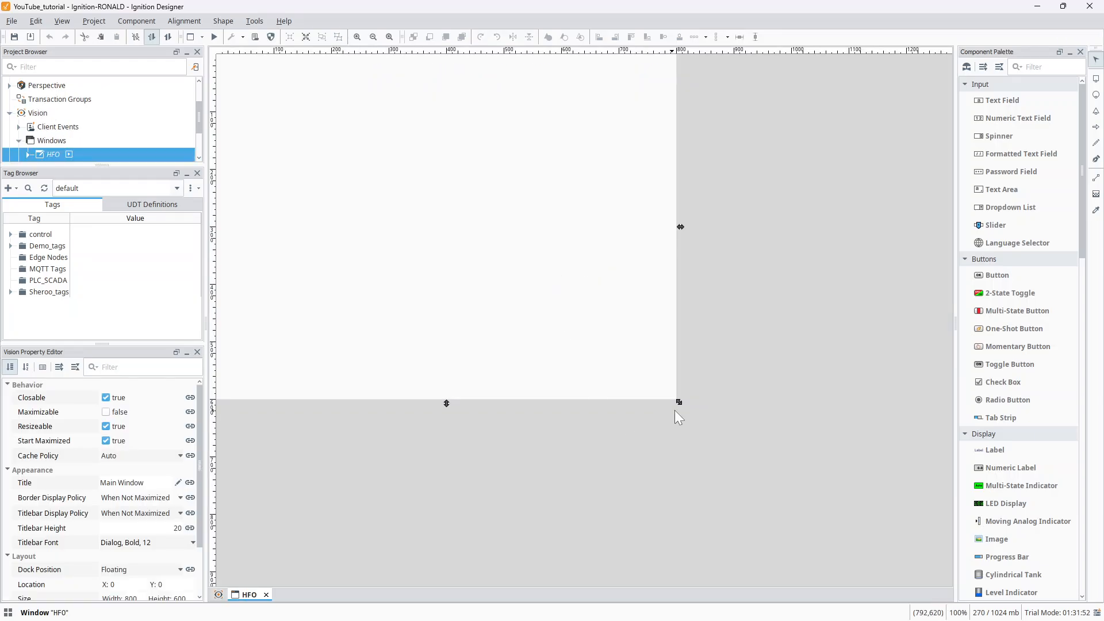
drag(679, 402, 945, 574)
click(707, 337)
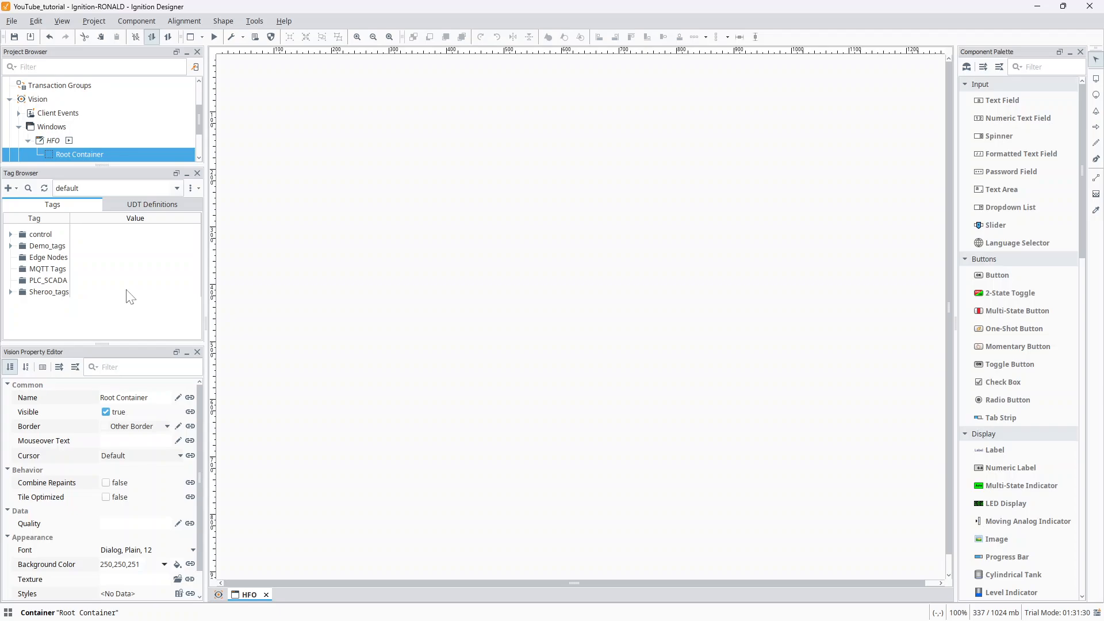
- Create a tag folder named "Youtube Tutorial" in the default tag provider and select it
click(99, 331)
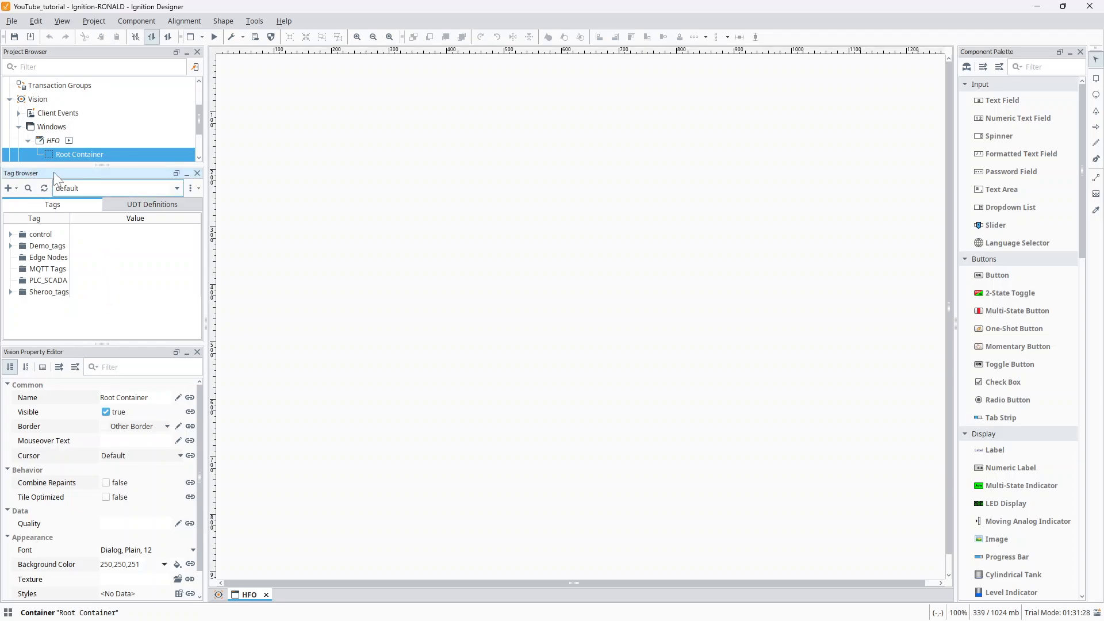
click(9, 188)
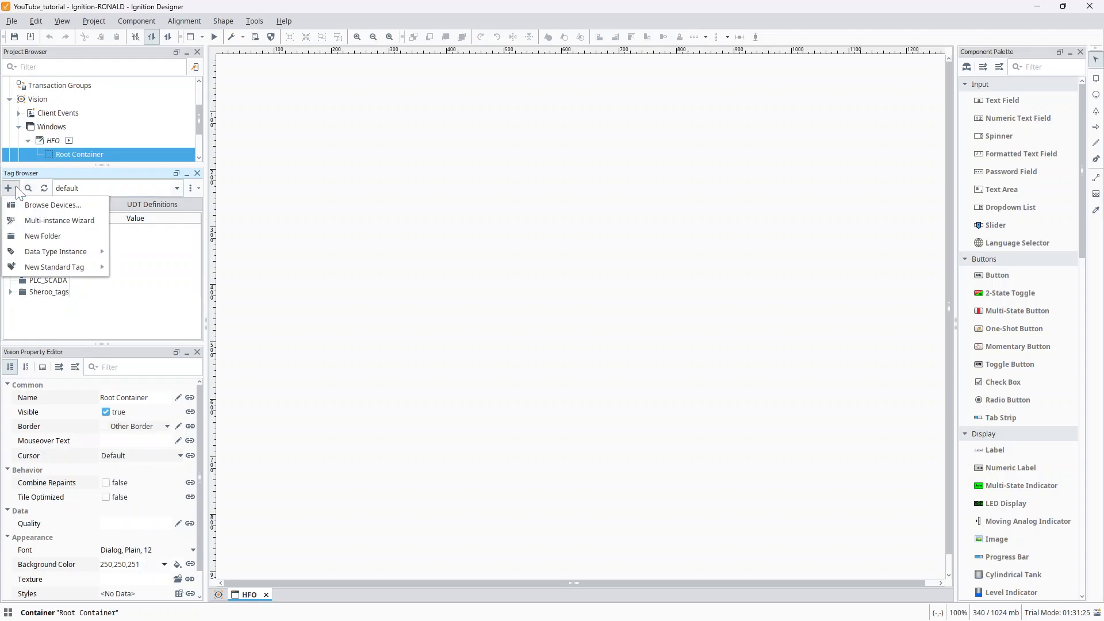
click(64, 241)
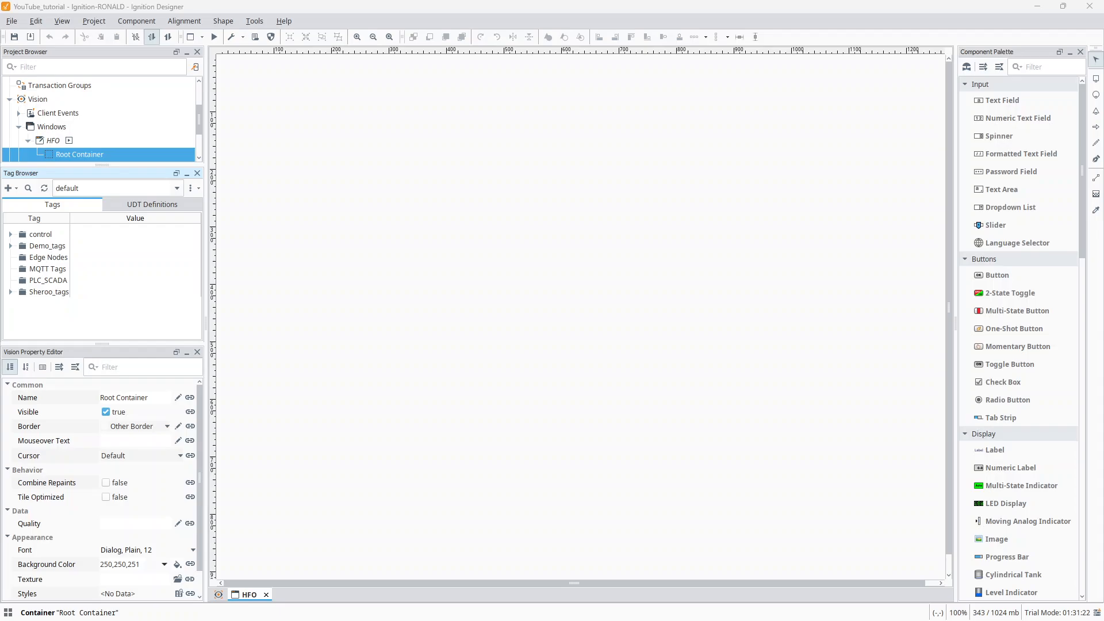
click(484, 291)
key(BackSpace)
key(BackSpace)
key(BackSpace)
key(BackSpace)
key(BackSpace)
key(BackSpace)
key(BackSpace)
key(BackSpace)
key(BackSpace)
key(BackSpace)
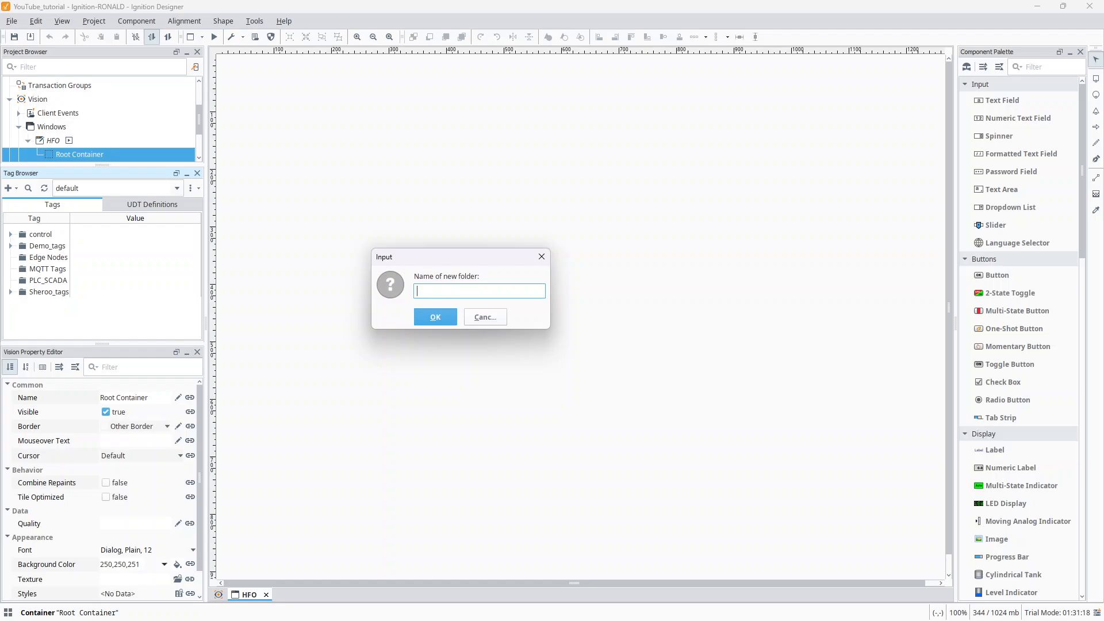
text(Youtube Tutorial)
click(437, 316)
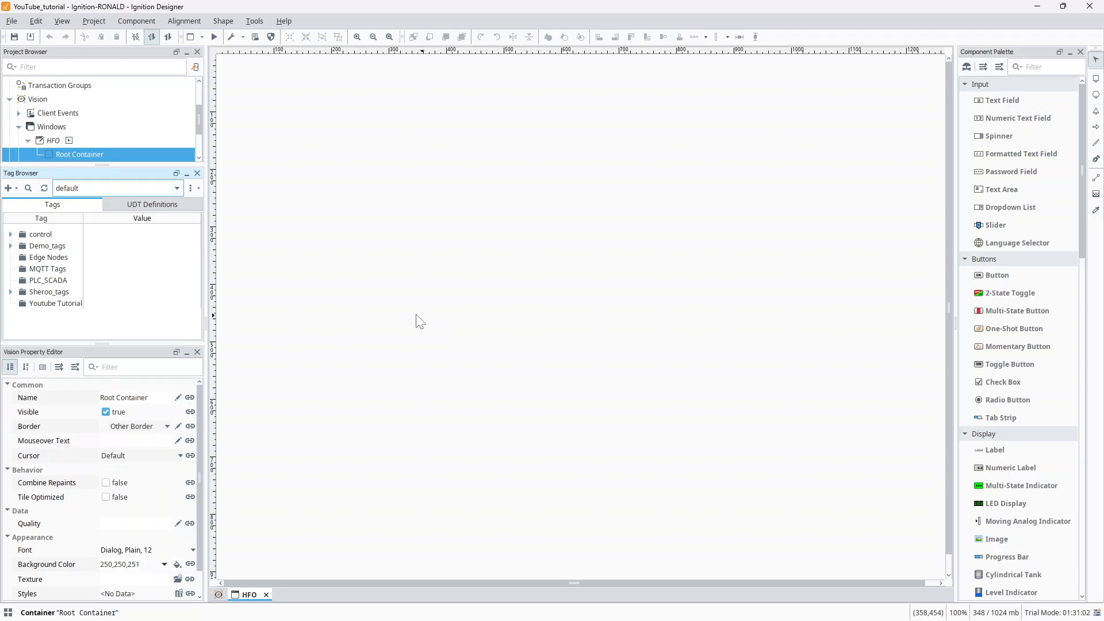
click(70, 308)
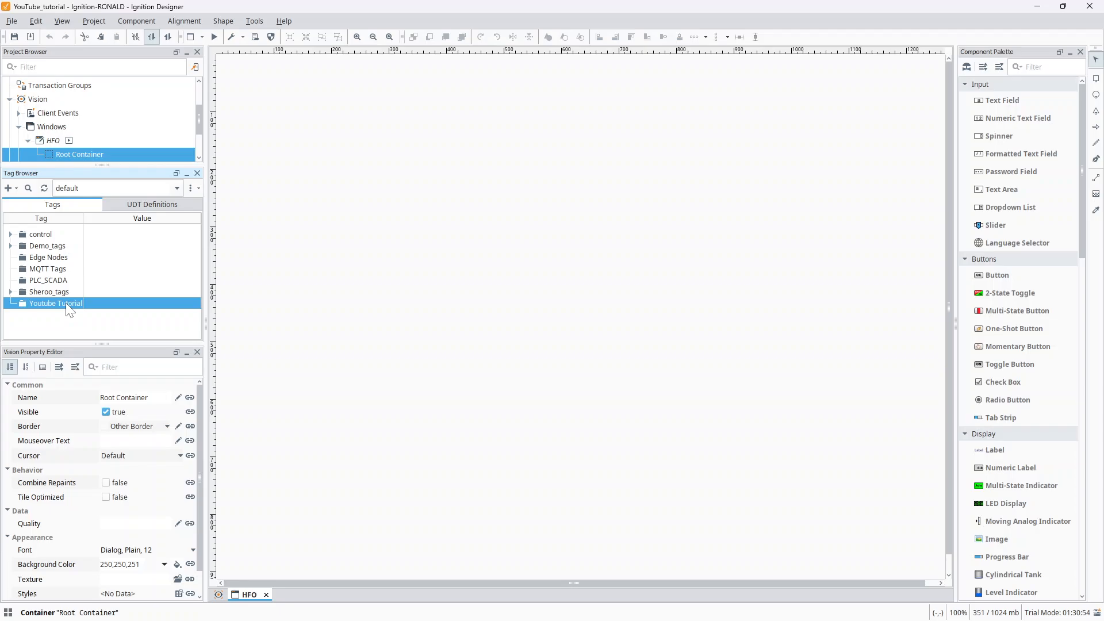
- Create a tag folder named HFO inside the Youtube Tutorial folder
right_click(70, 308)
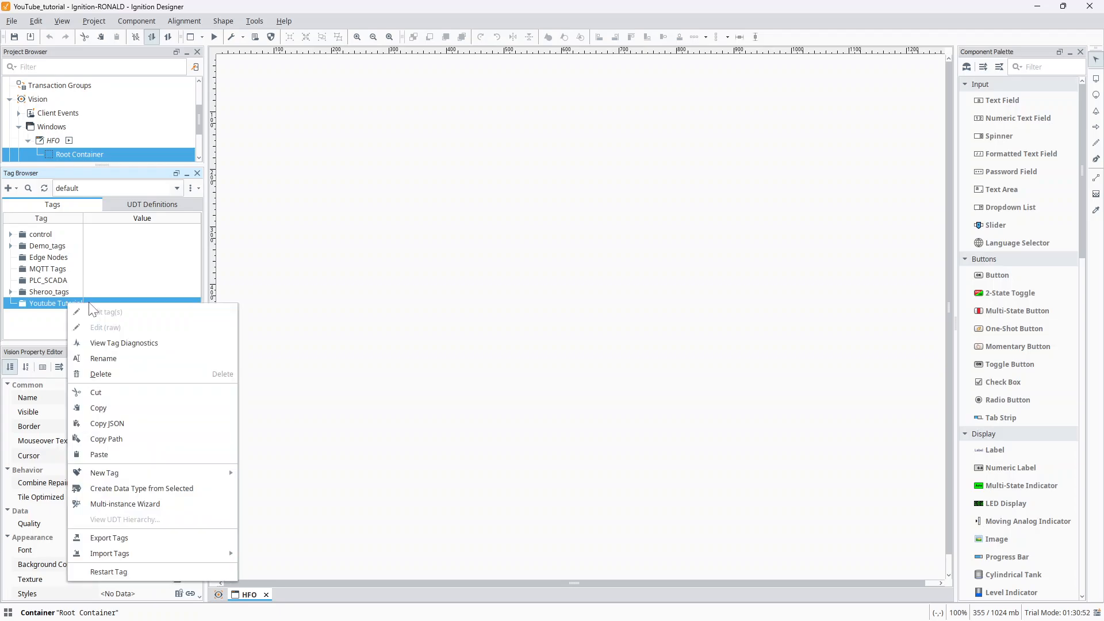
click(327, 322)
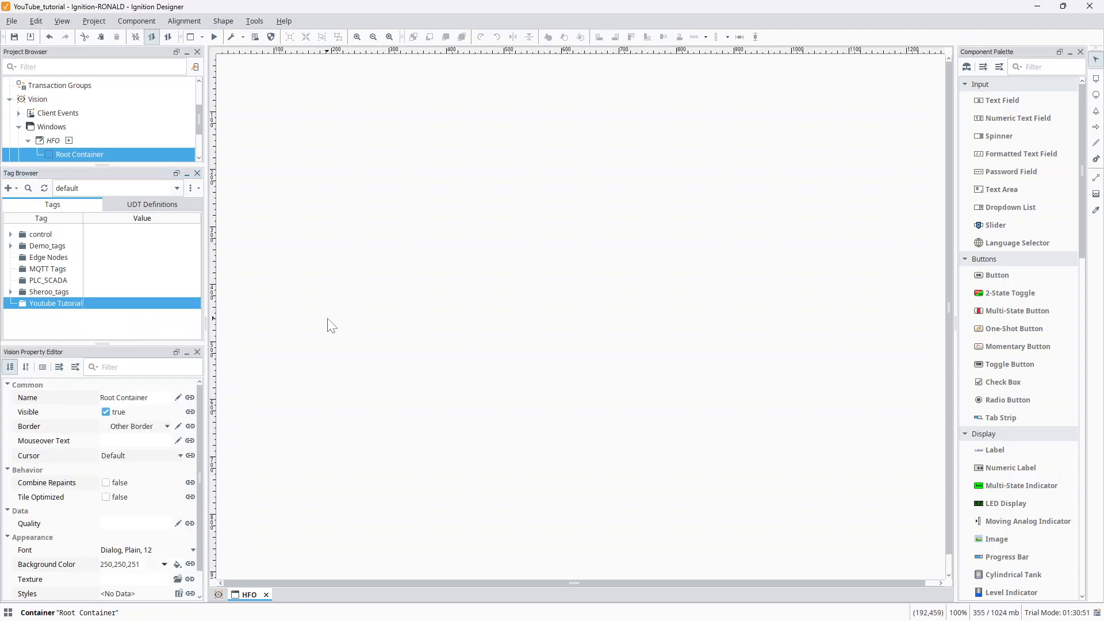
click(14, 188)
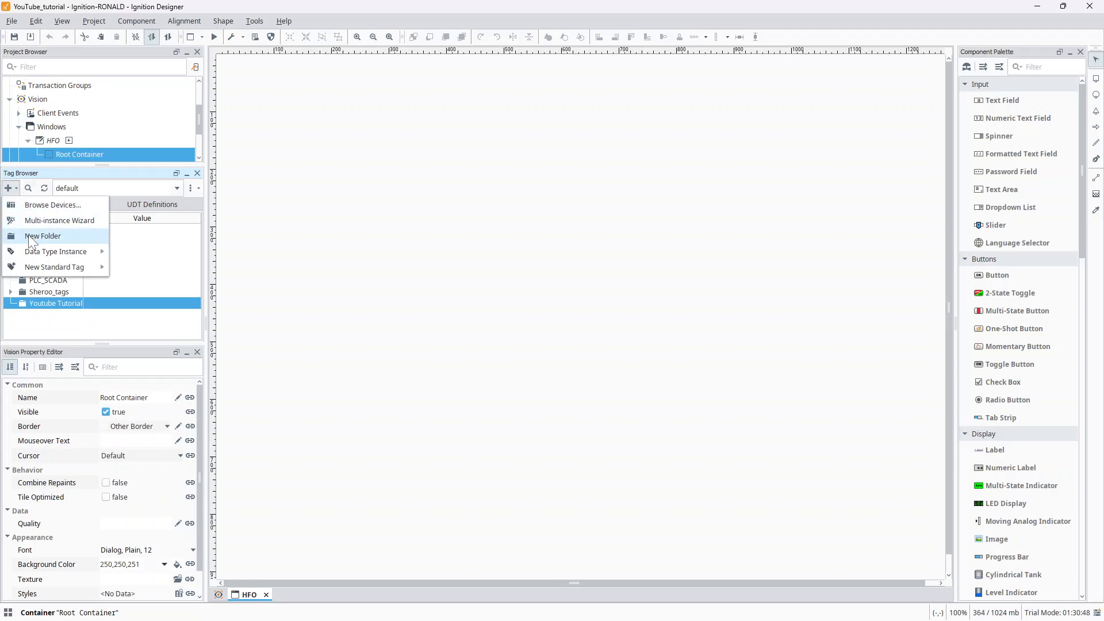
click(42, 235)
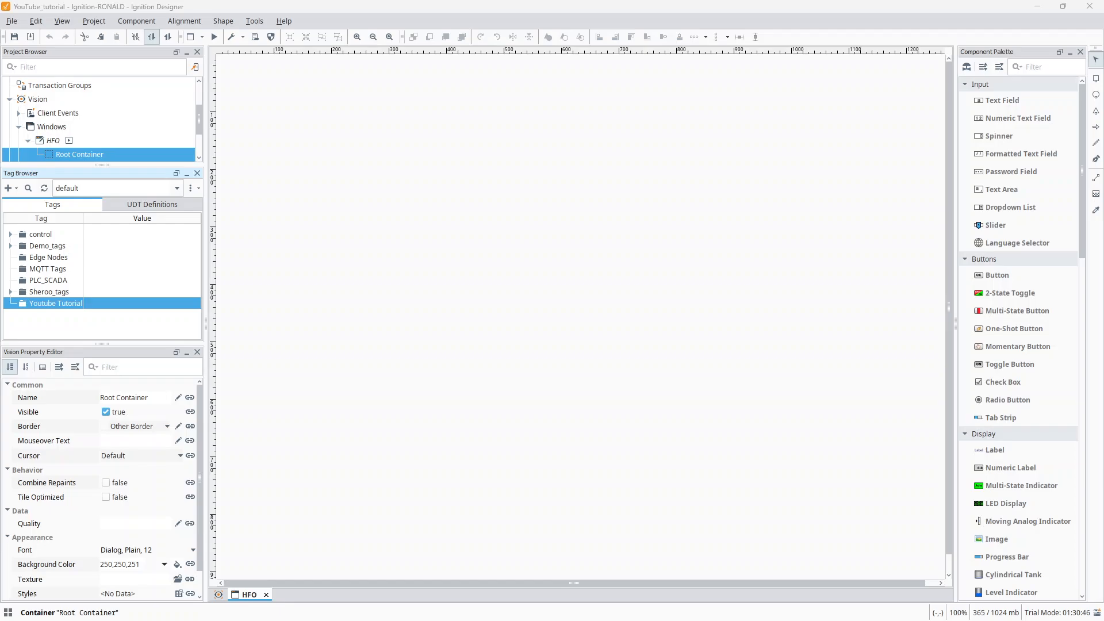
drag(222, 237, 435, 287)
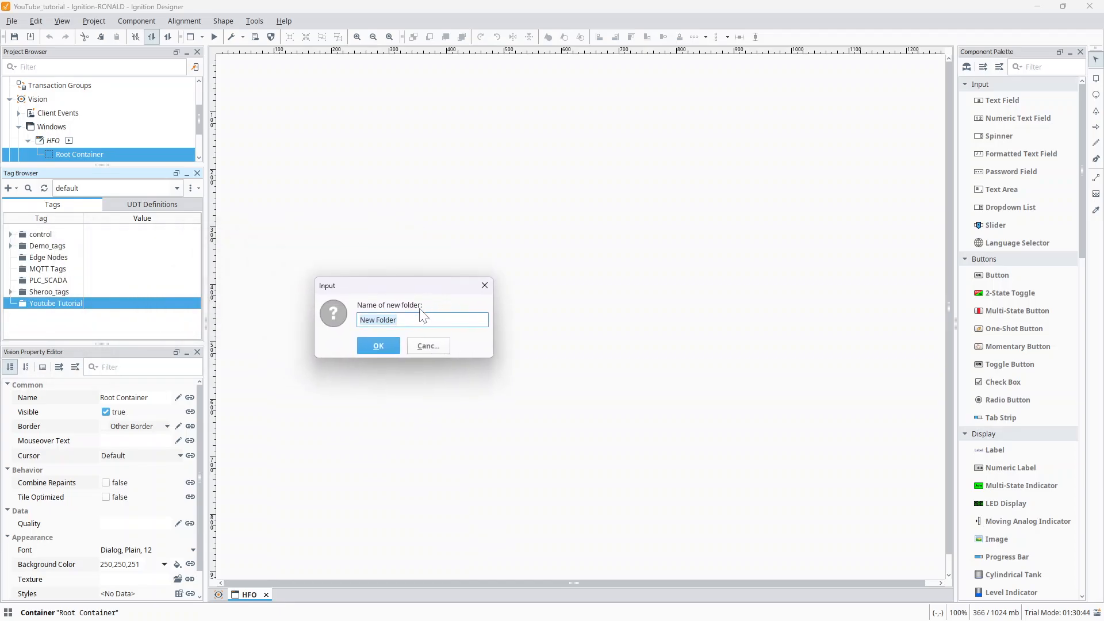
click(361, 320)
key(BackSpace)
key(BackSpace)
key(BackSpace)
key(BackSpace)
key(BackSpace)
key(BackSpace)
key(BackSpace)
key(BackSpace)
key(BackSpace)
key(BackSpace)
text(HFO)
click(385, 345)
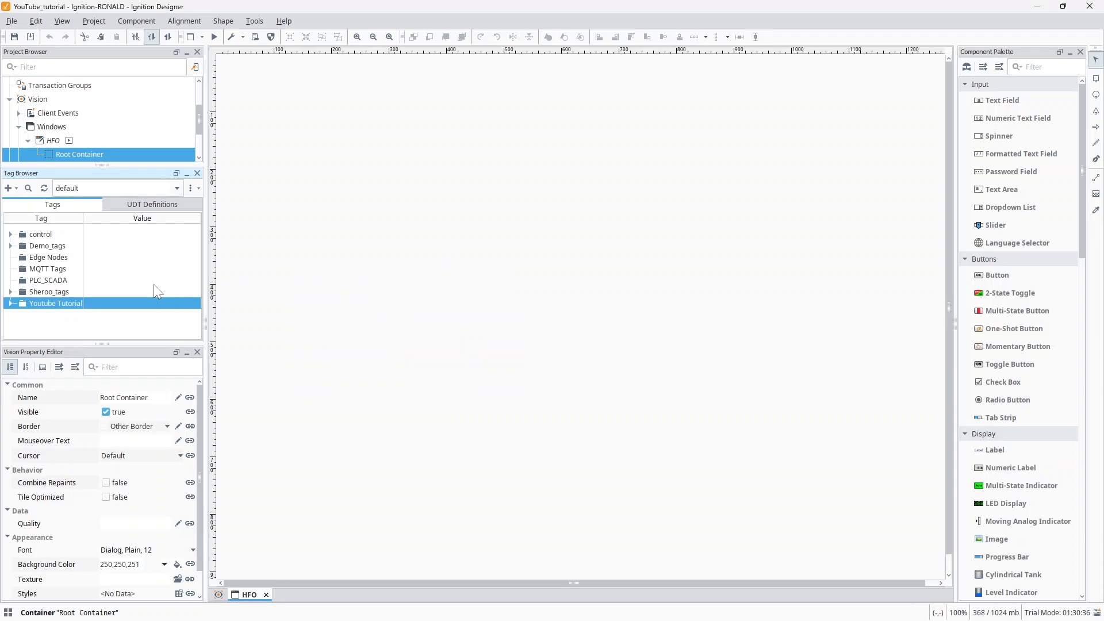
- Expand the Youtube Tutorial folder, select its HFO folder, and enlarge the Tag Browser downward
click(10, 303)
click(40, 328)
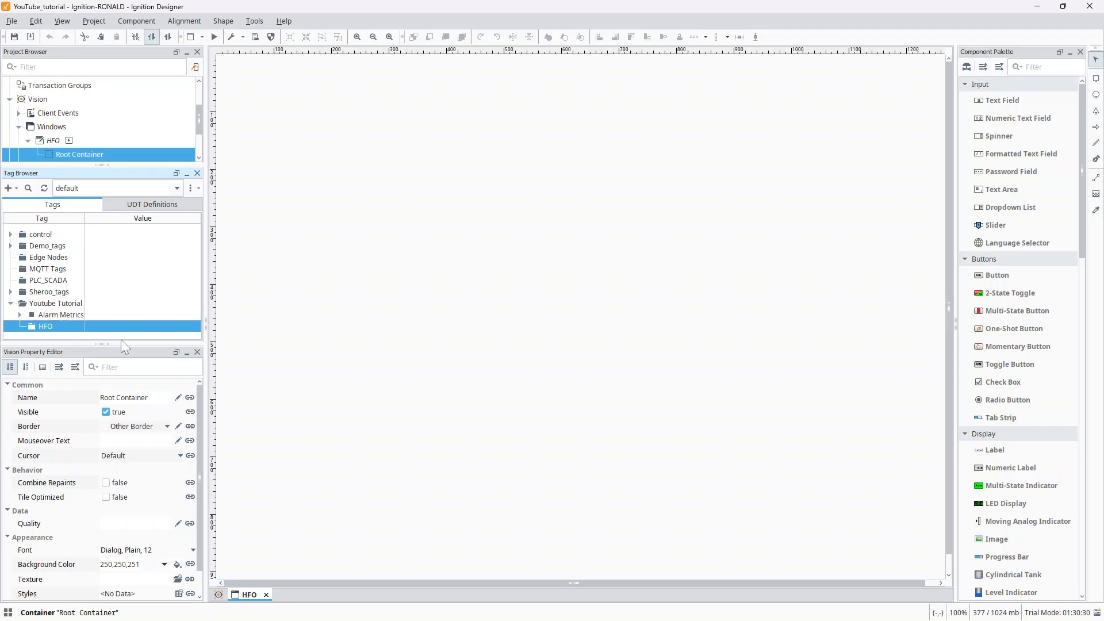
drag(120, 345, 102, 429)
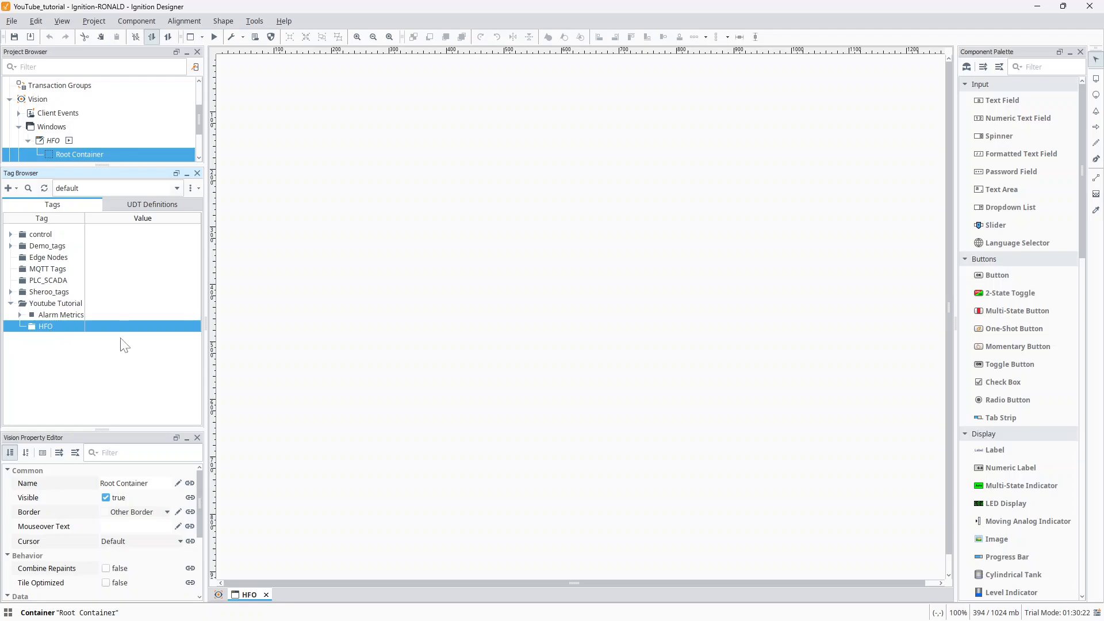
- Check the reference image Screenshot (341).png, and create a tag folder named HFO_Tanks inside the HFO folder
click(410, 620)
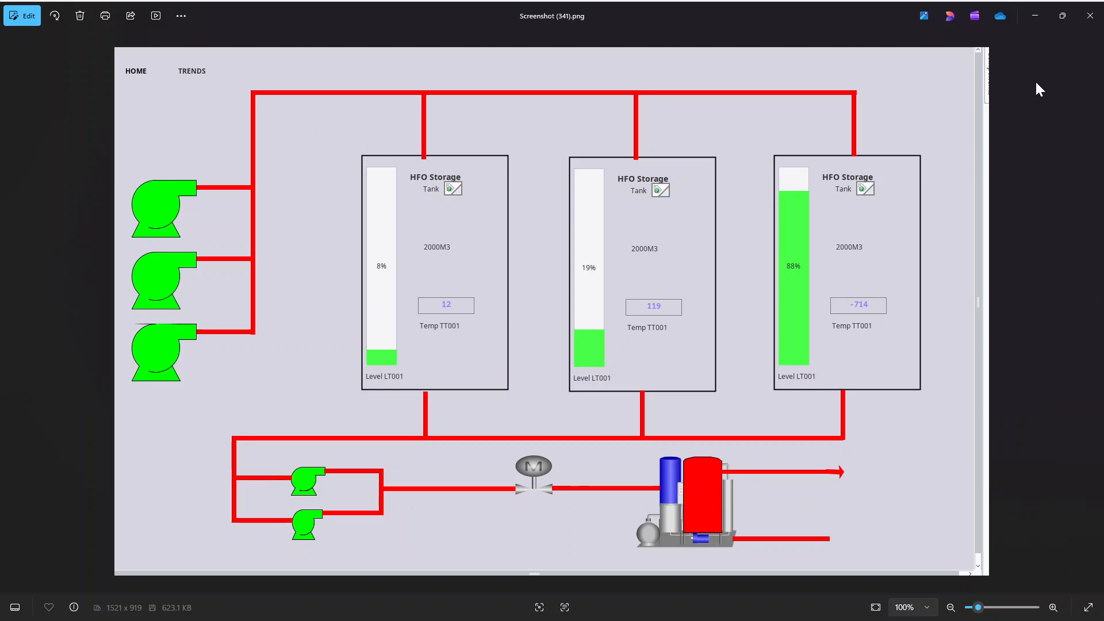
click(1035, 16)
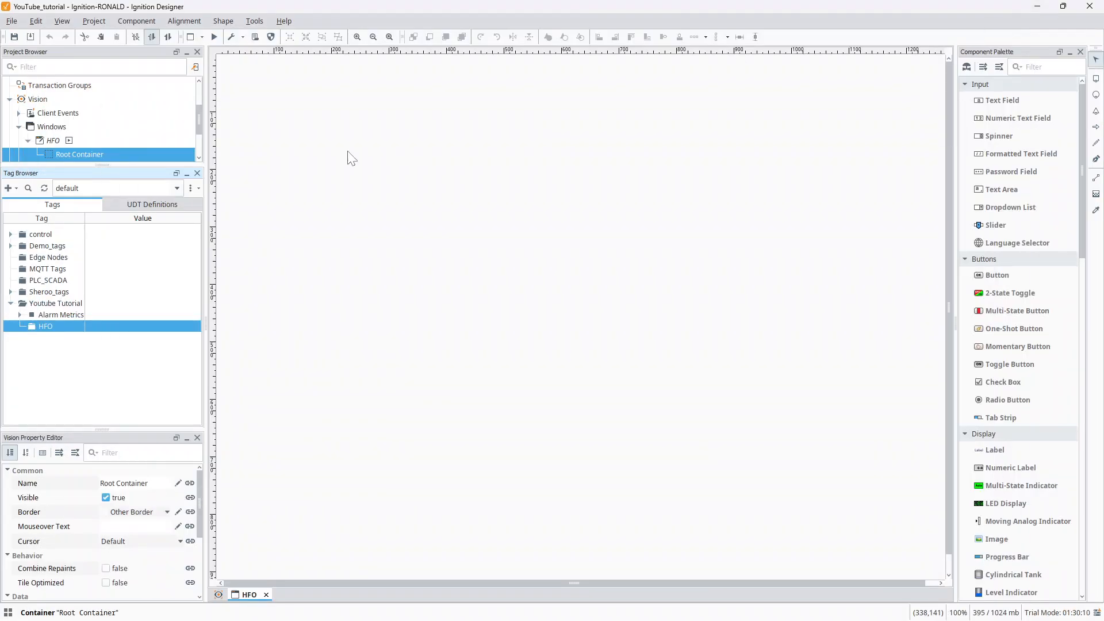
right_click(48, 324)
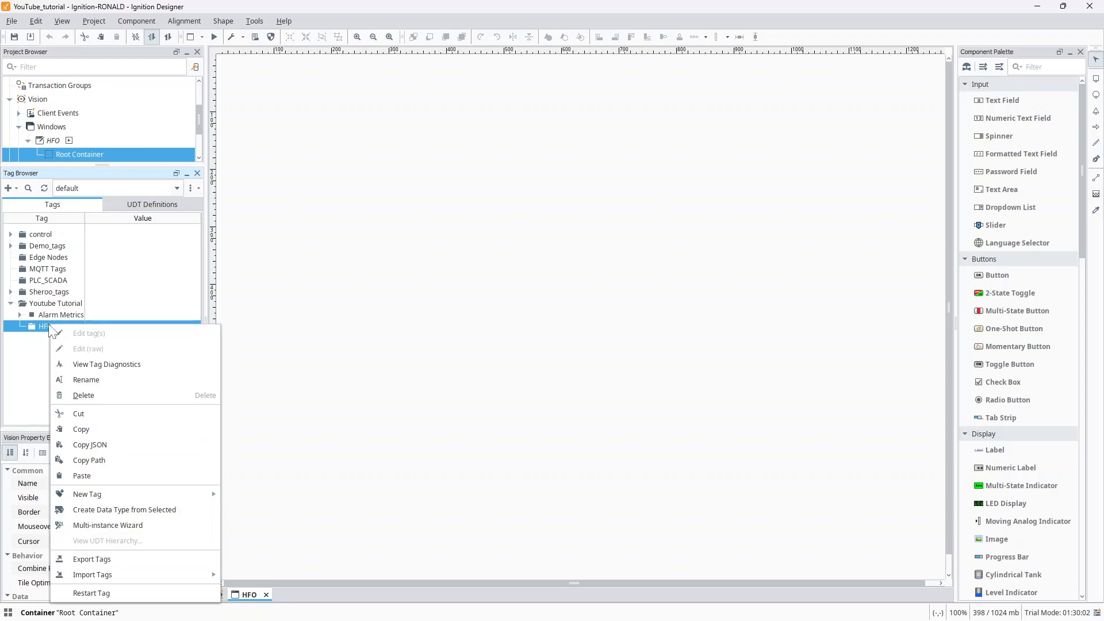
key(Escape)
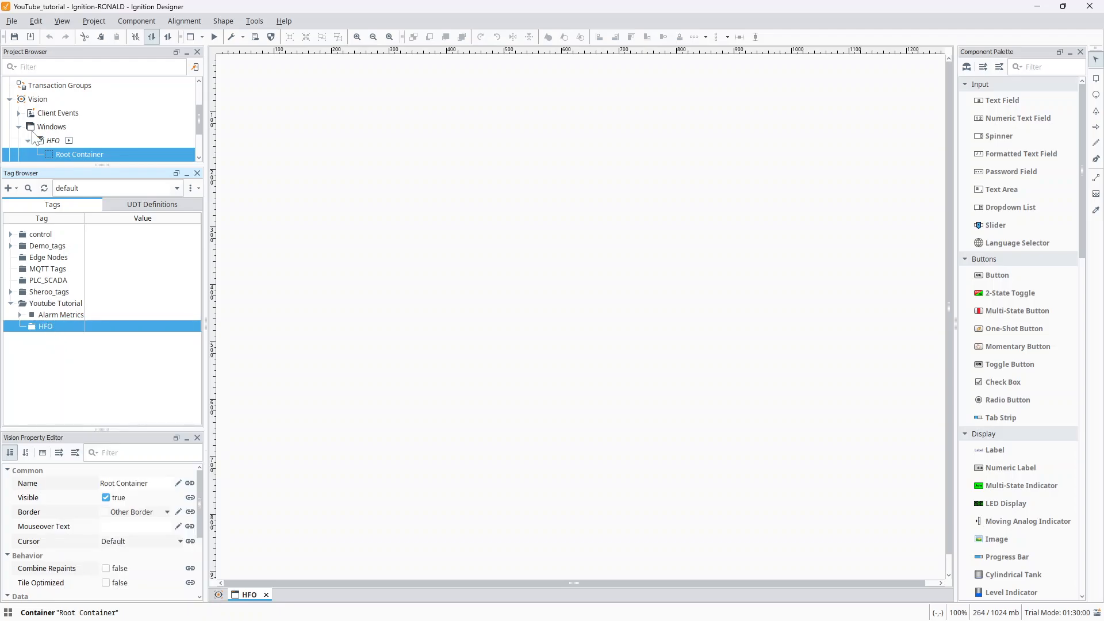
click(15, 190)
click(36, 241)
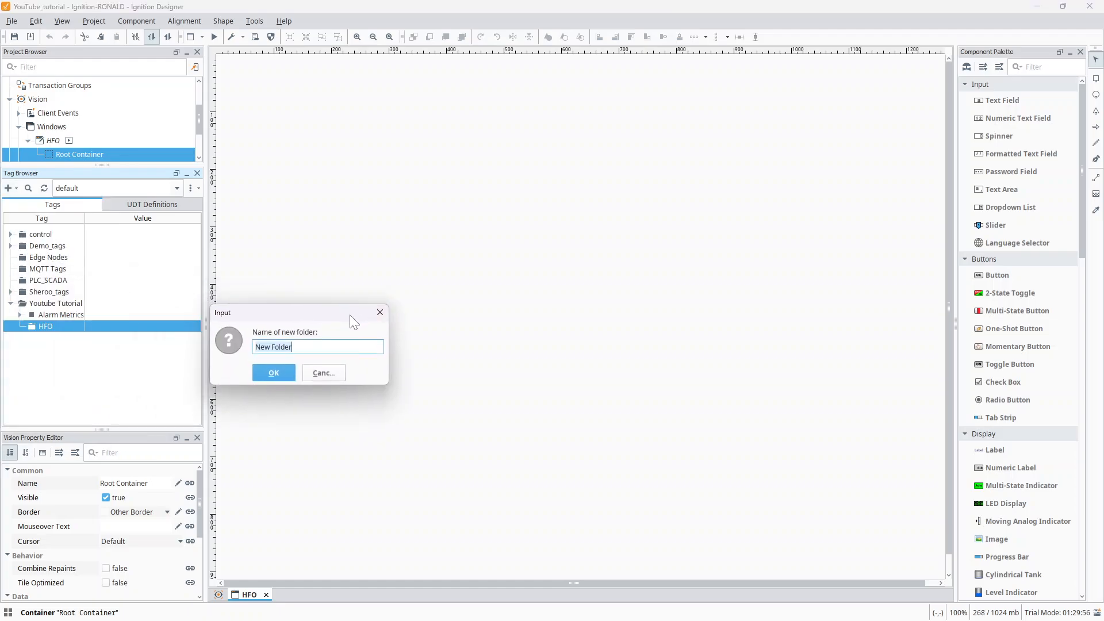
key(BackSpace)
text(HFO_Tanks)
click(264, 368)
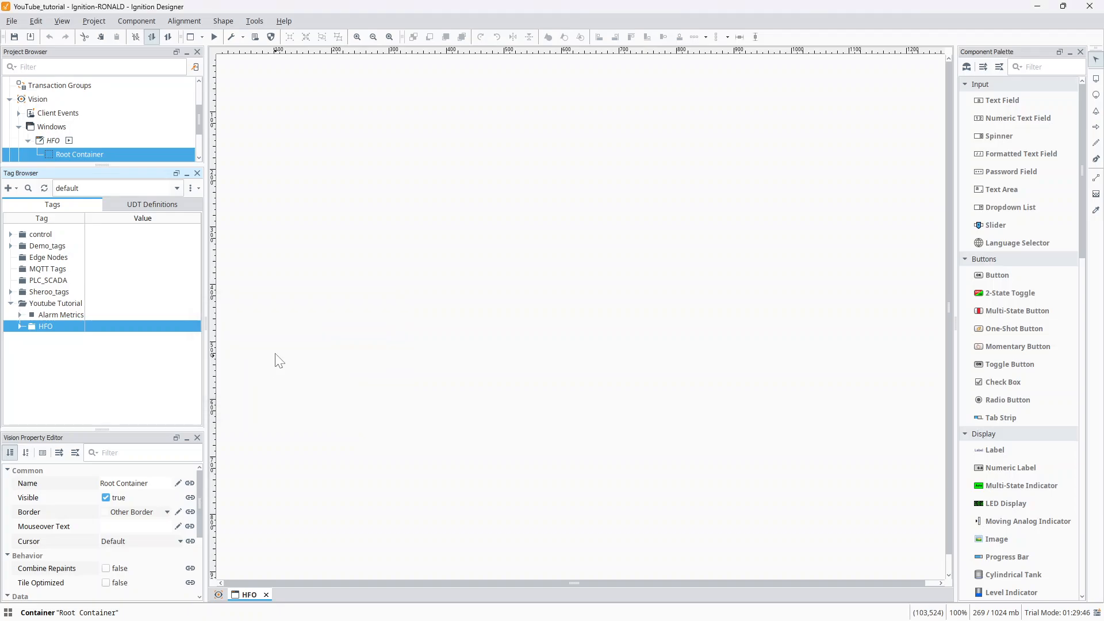
click(20, 326)
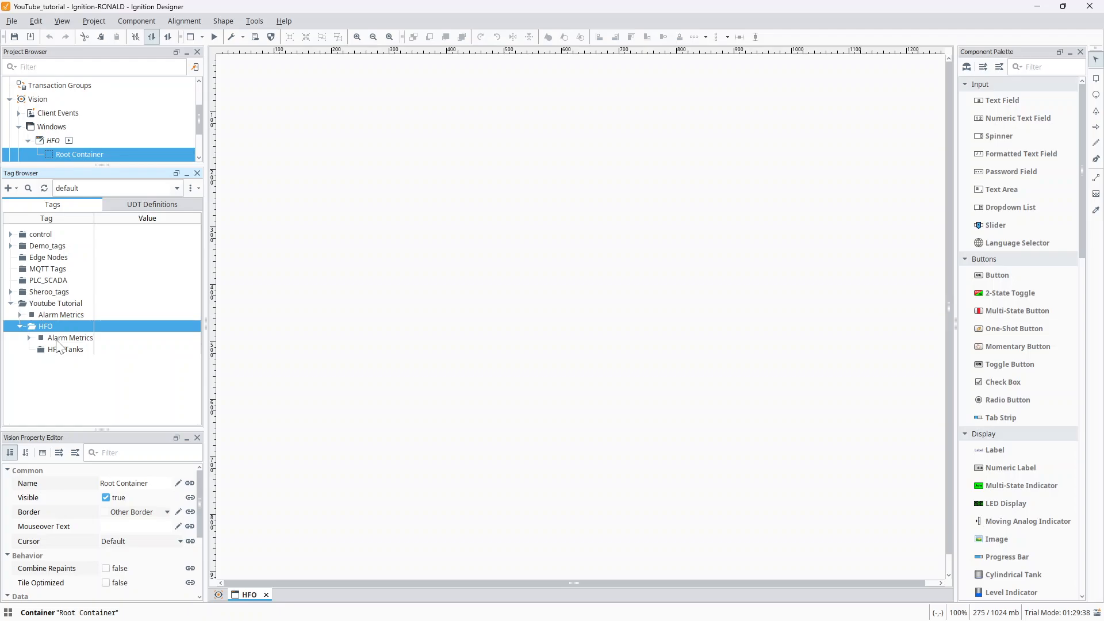
- Create a second tag folder named Pumps inside the HFO folder, alongside HFO_Tanks
click(53, 303)
click(40, 325)
right_click(40, 328)
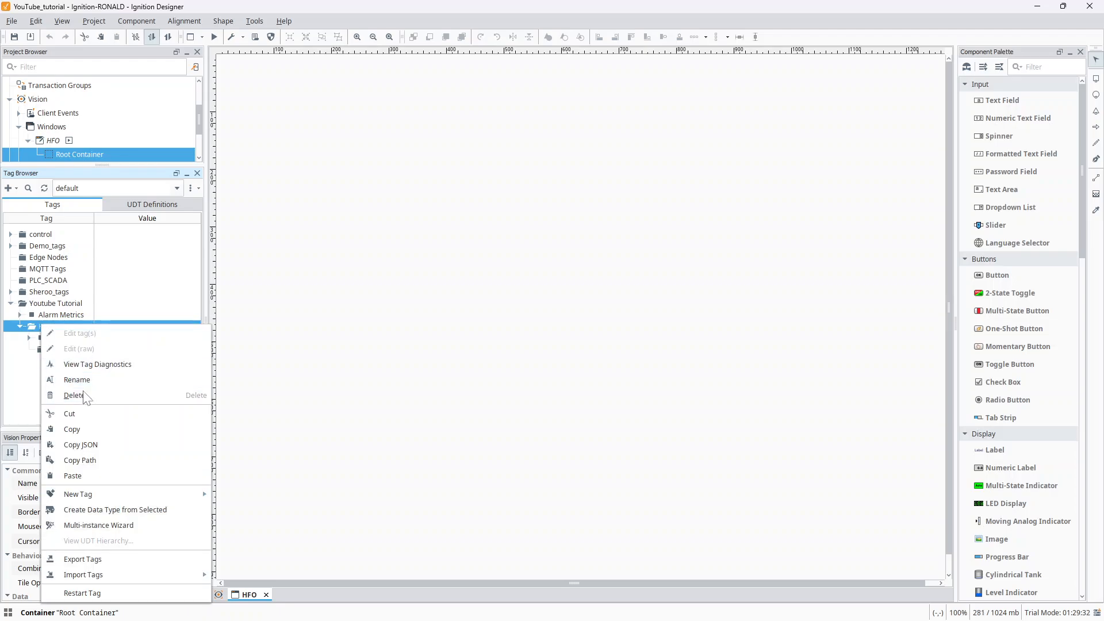
click(286, 402)
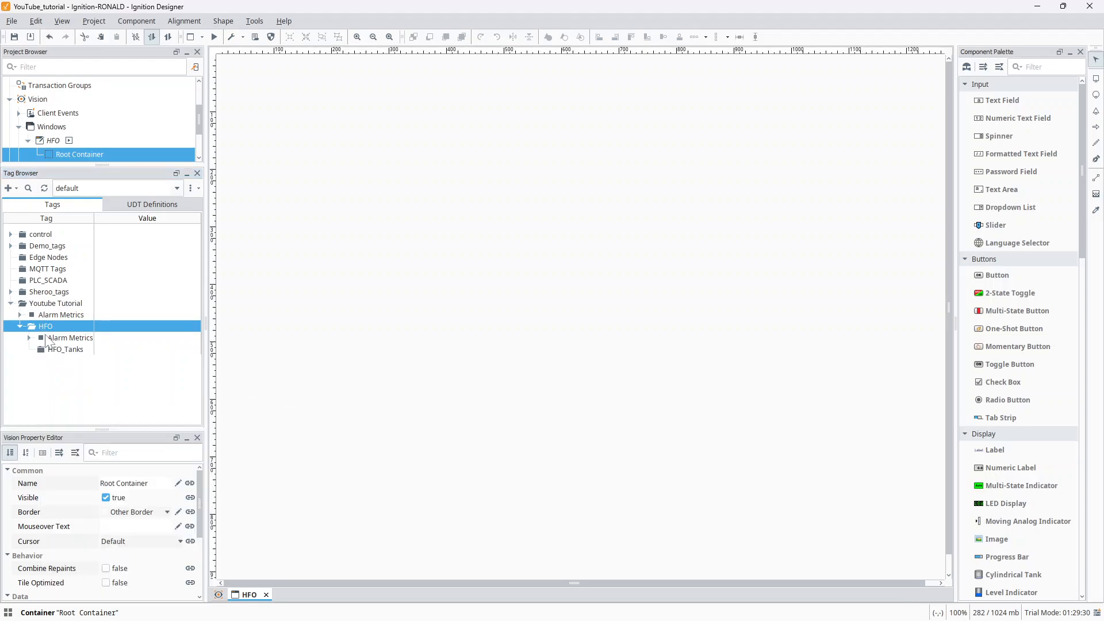
click(9, 188)
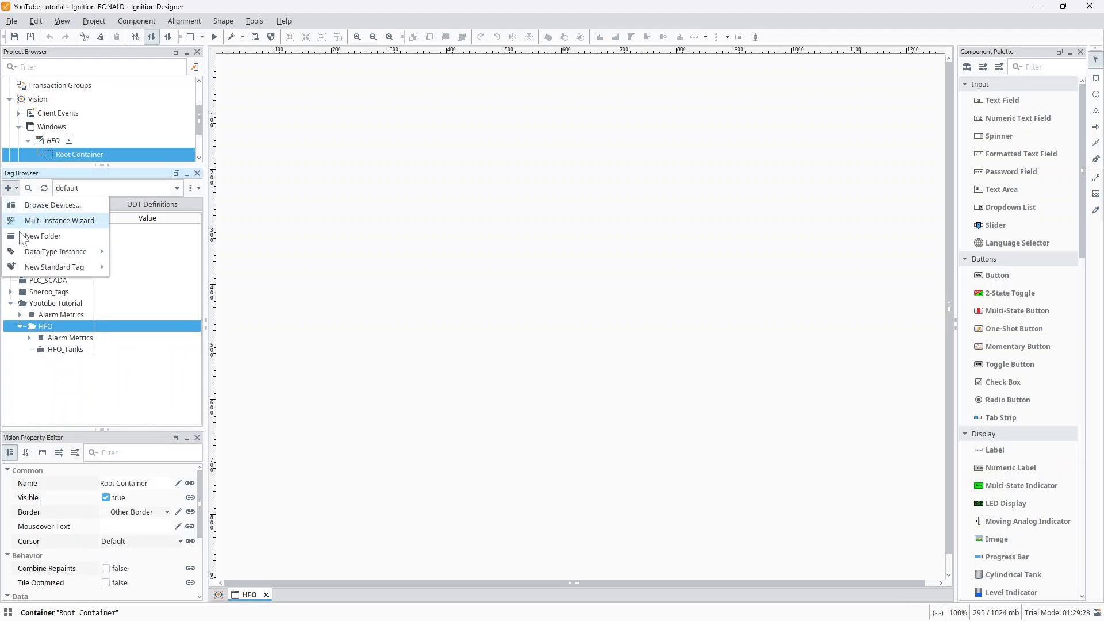
click(20, 236)
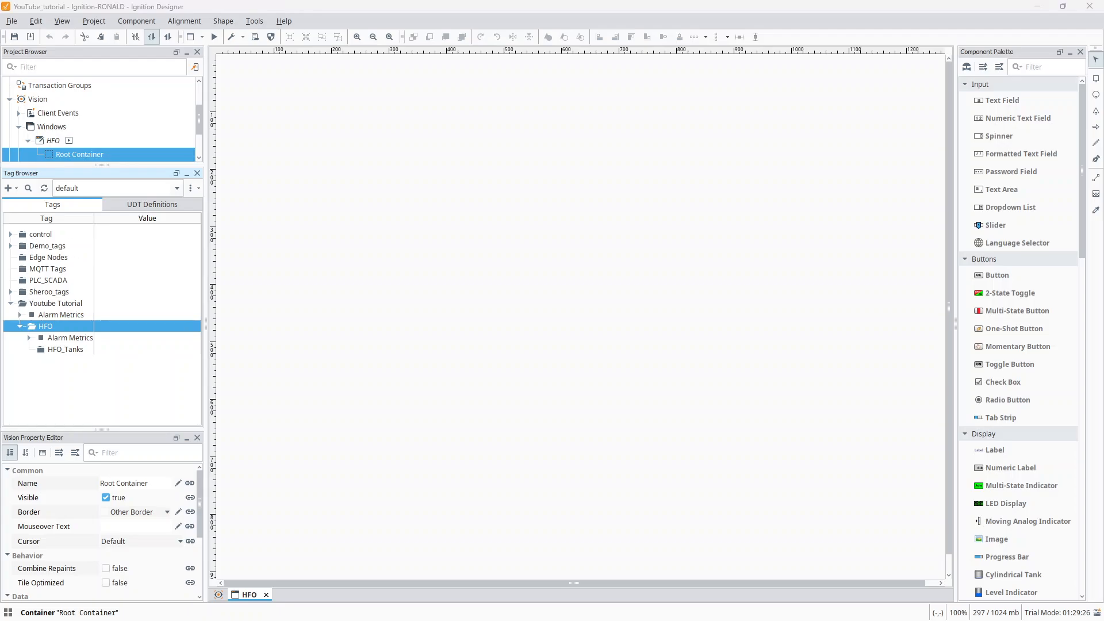
key(BackSpace)
text(Pumps)
click(407, 354)
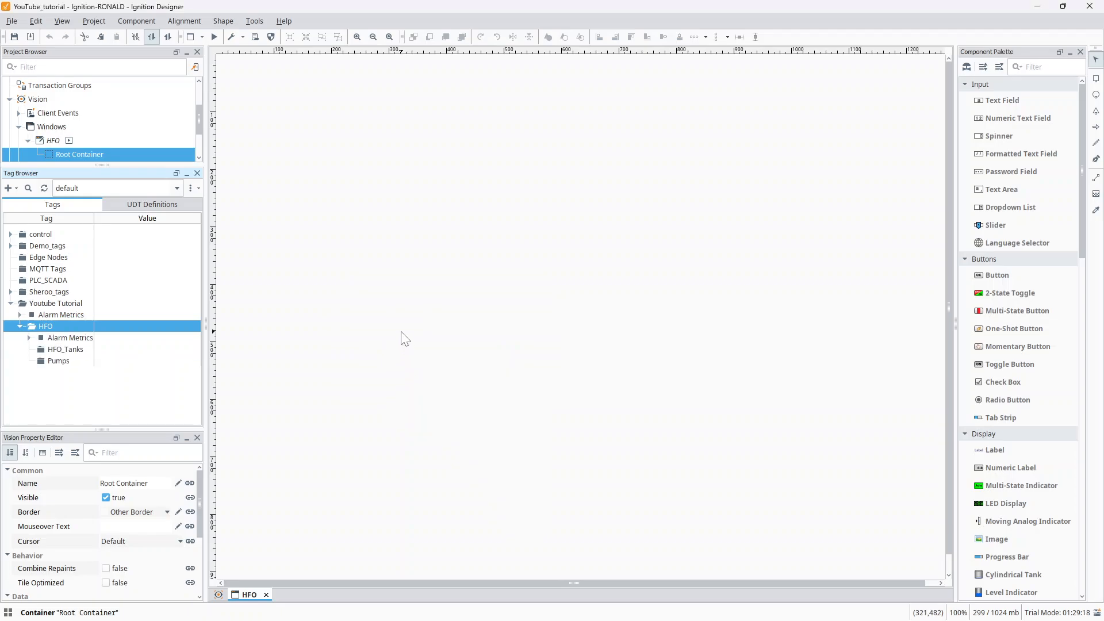
click(57, 362)
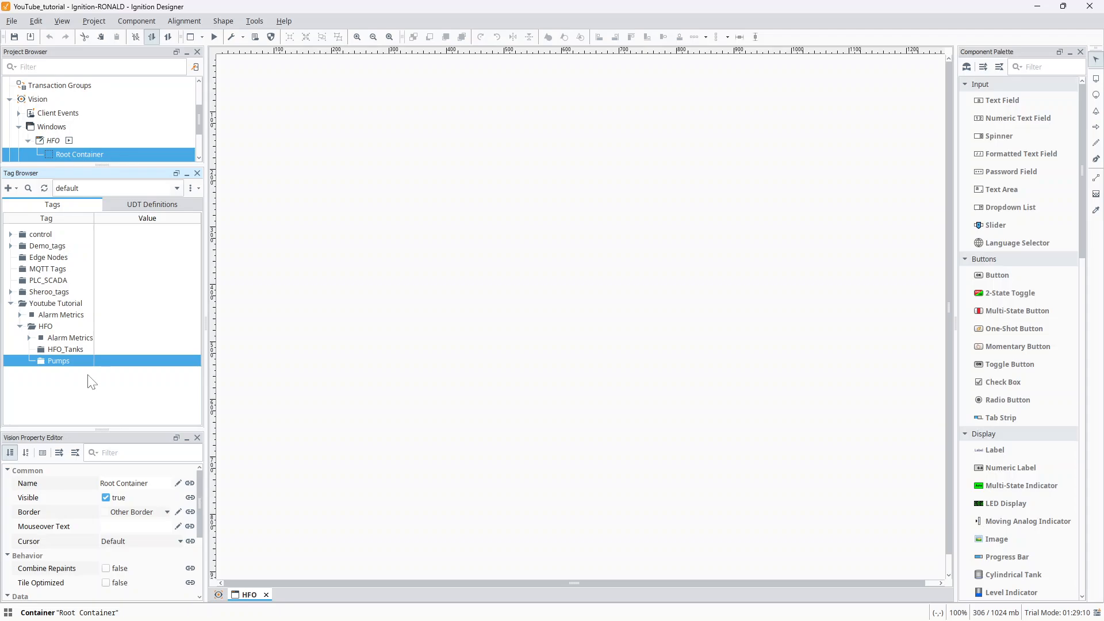
click(63, 348)
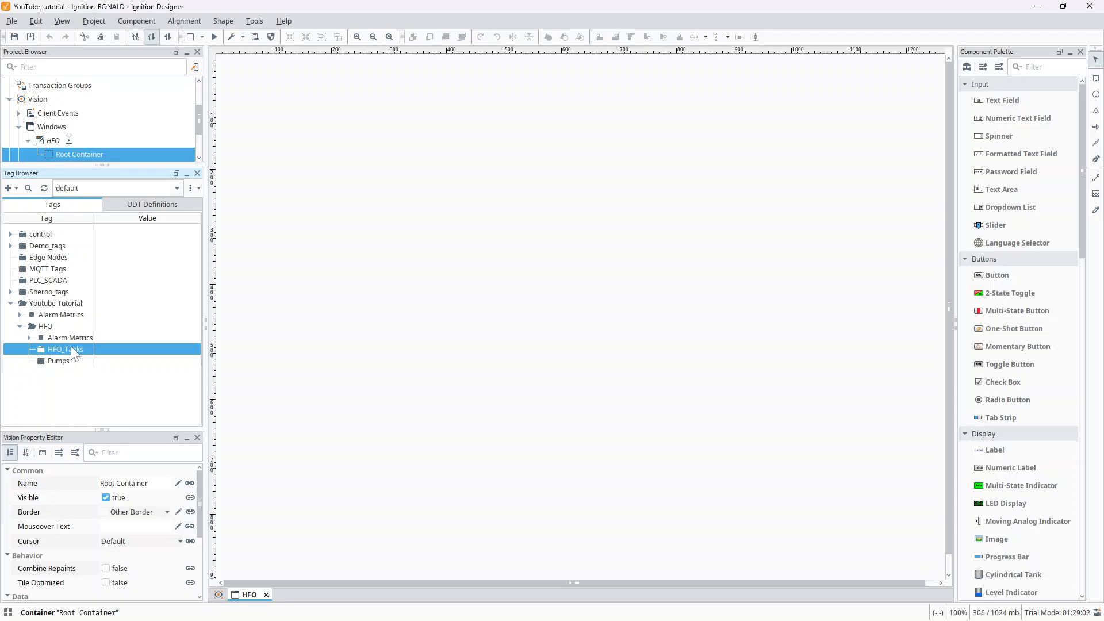
click(64, 361)
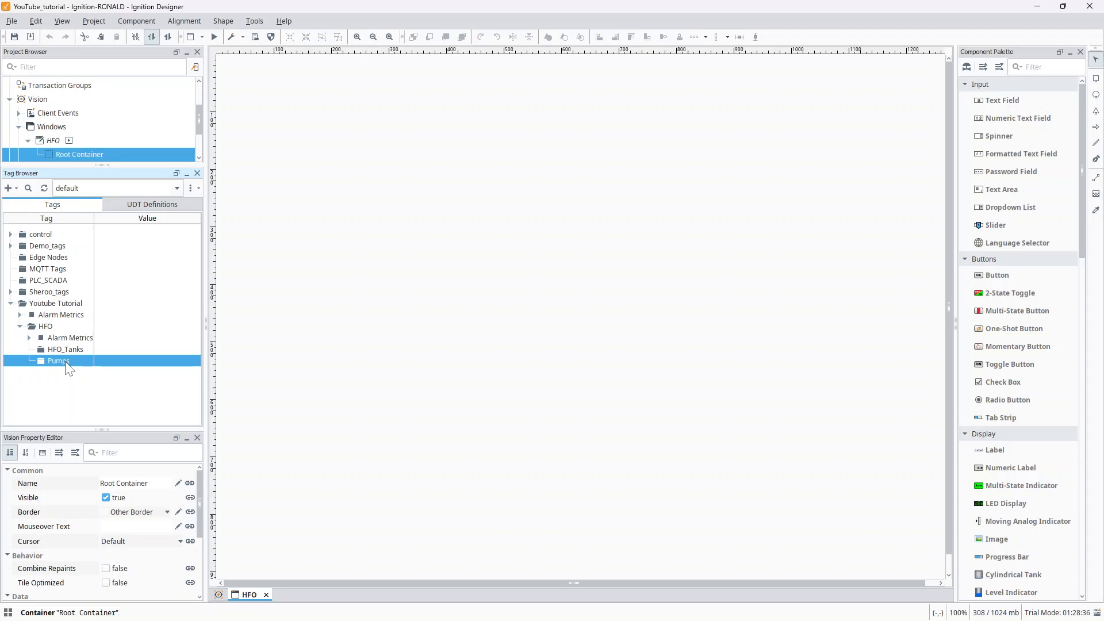
click(67, 351)
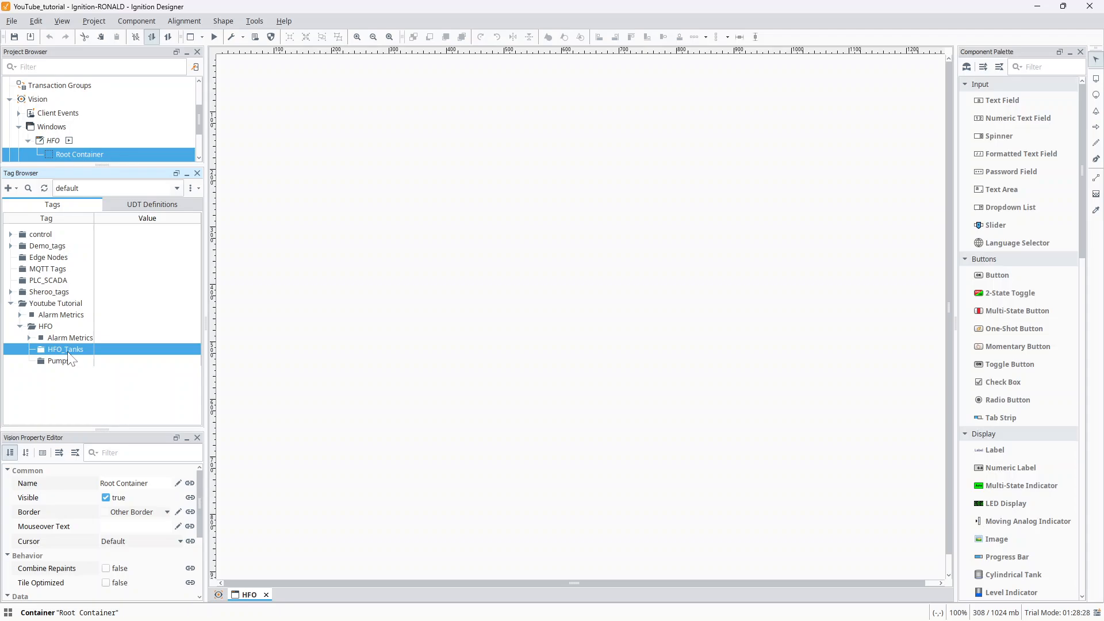
- Create a tag folder named "Pump 1" inside the Pumps folder, and expand Pumps
click(69, 363)
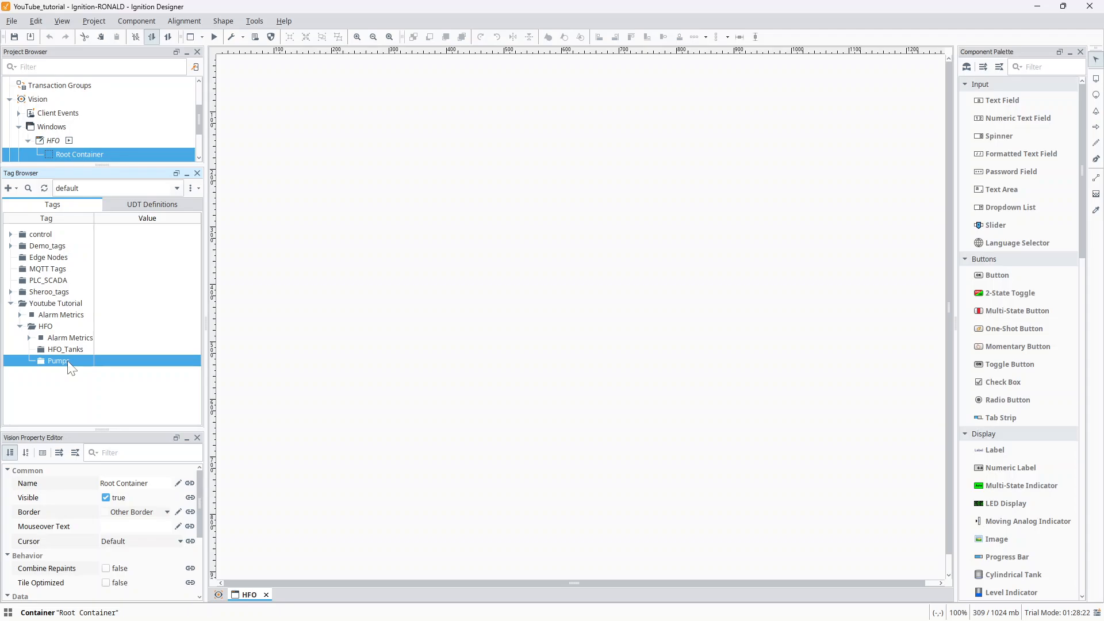
click(16, 188)
click(25, 235)
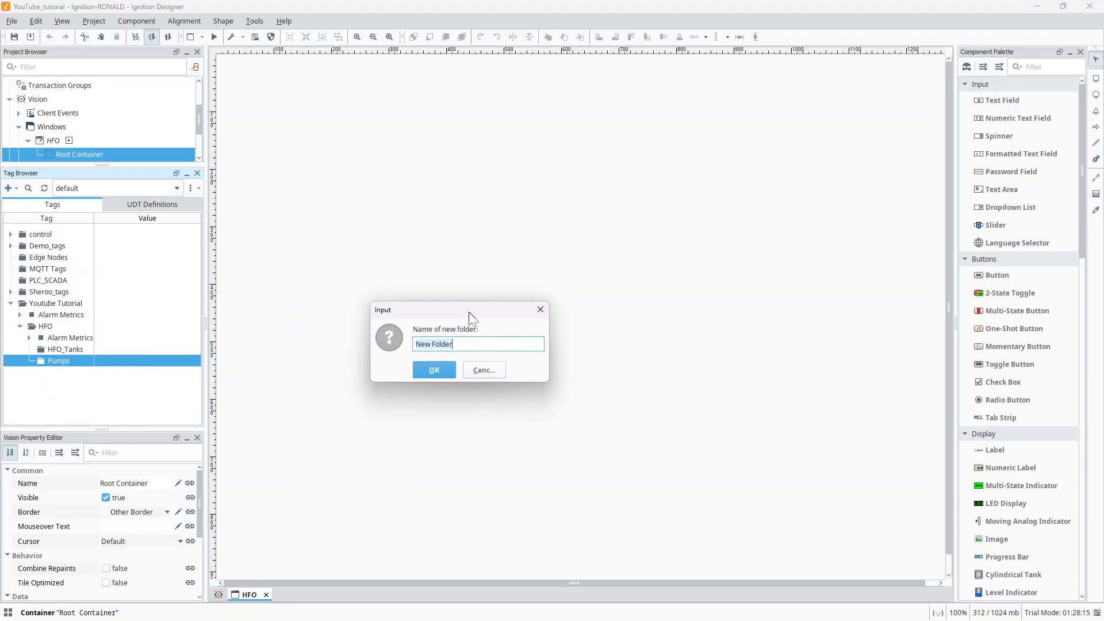
key(BackSpace)
text(Pump 1)
click(444, 369)
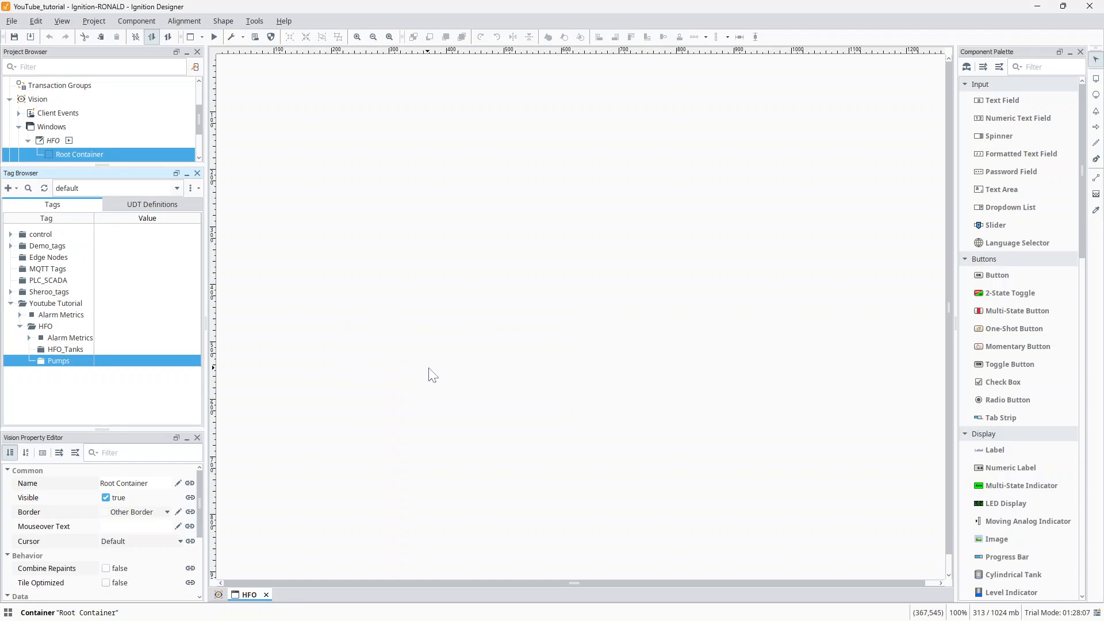
click(28, 361)
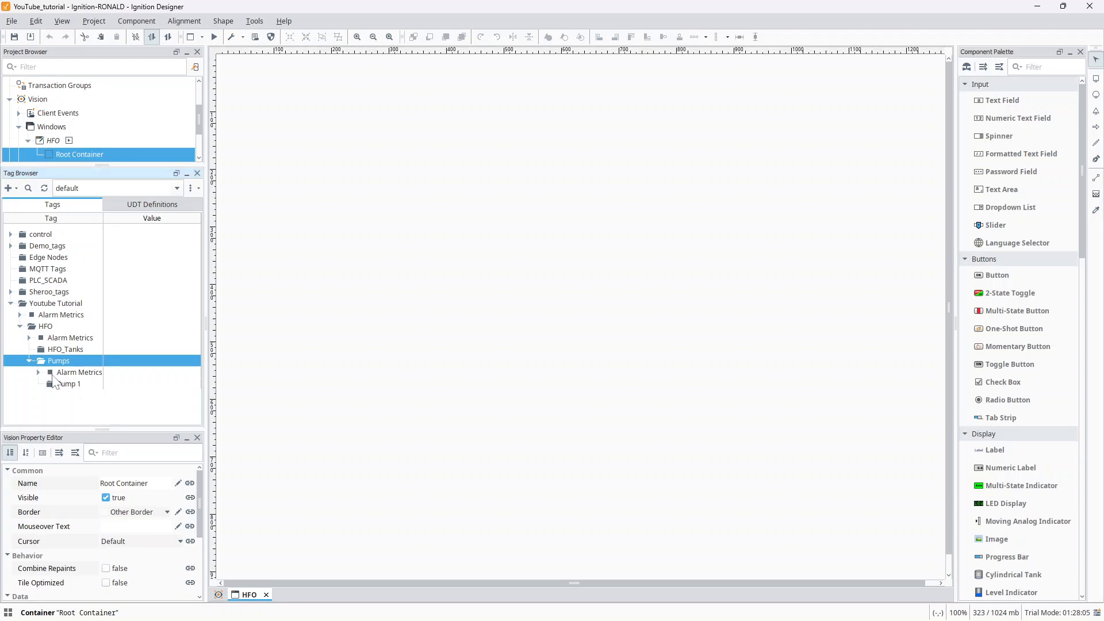
- Add a new standard OPC tag inside the Pump 1 folder
click(65, 384)
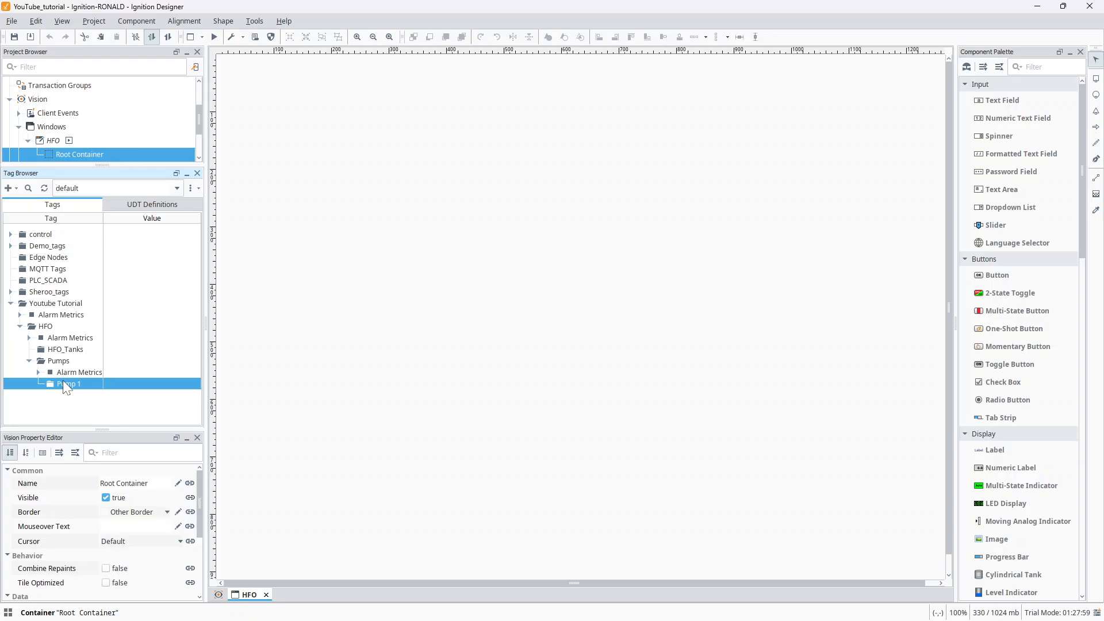
right_click(64, 386)
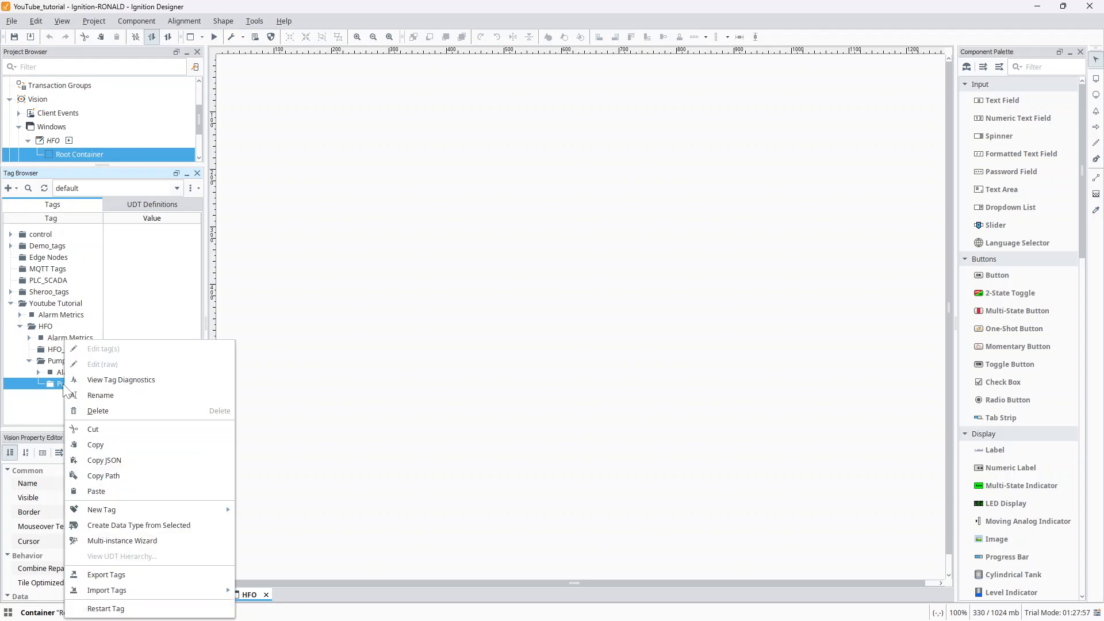
mouse_move(88, 514)
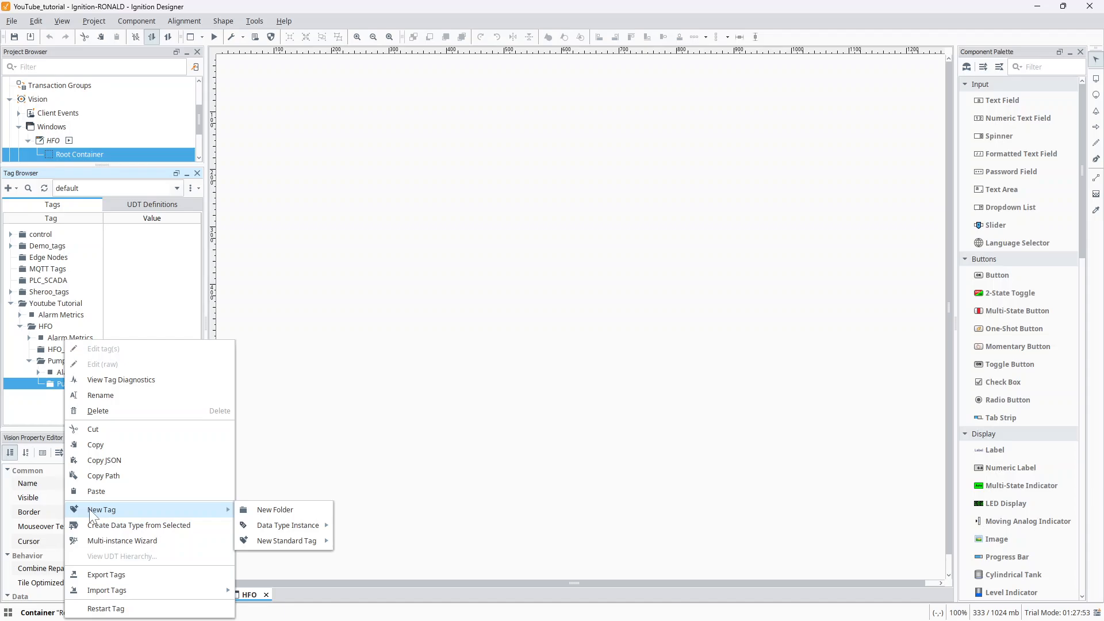
mouse_move(227, 510)
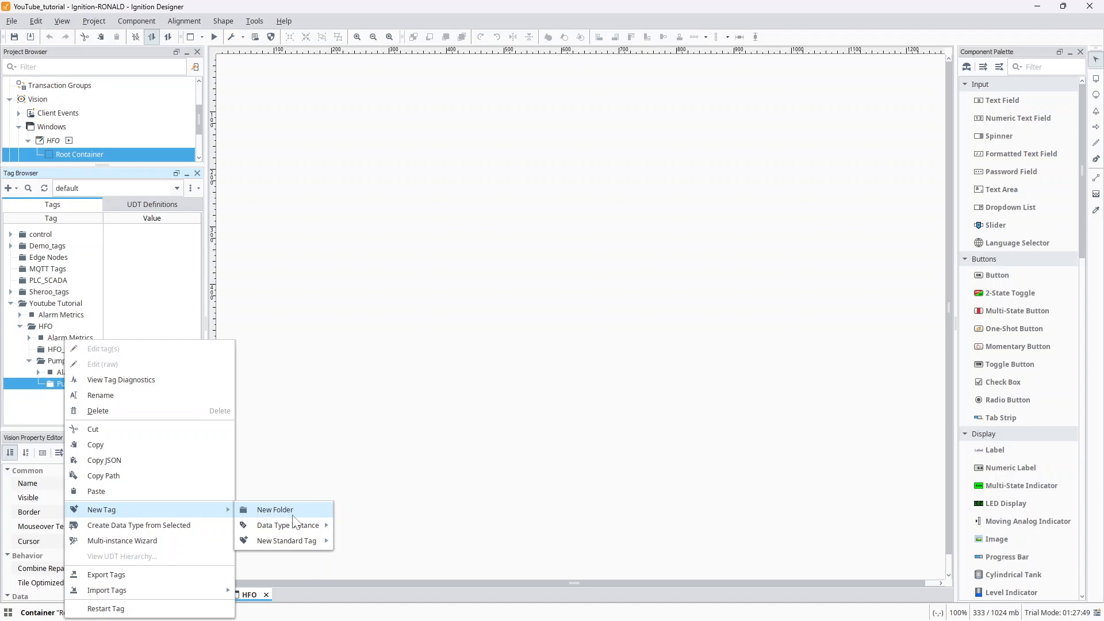
mouse_move(279, 539)
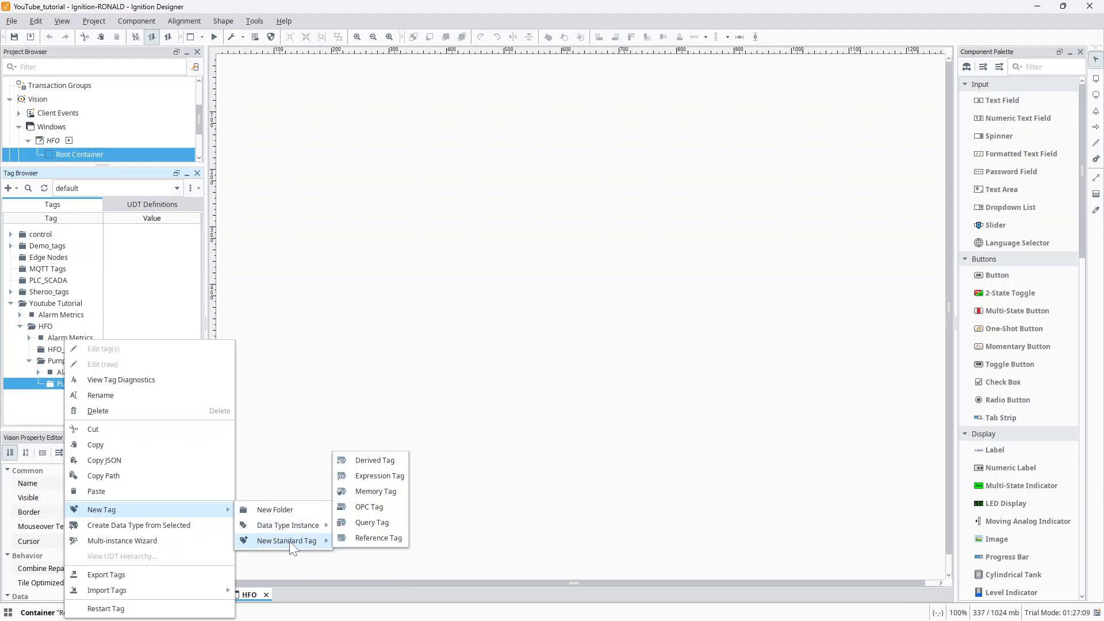
mouse_move(313, 541)
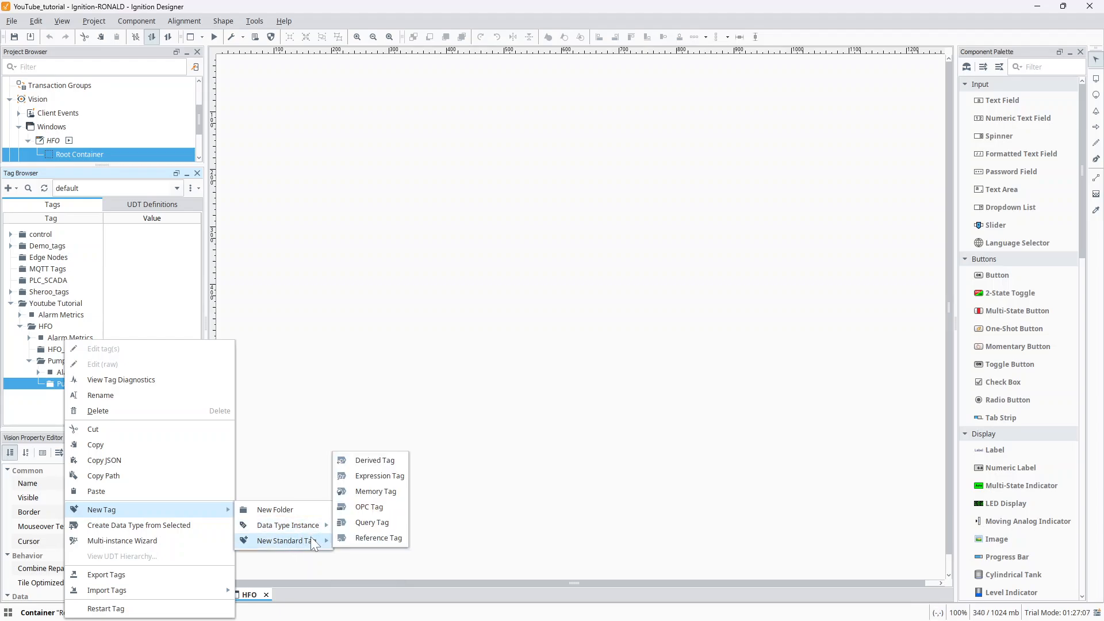
click(368, 508)
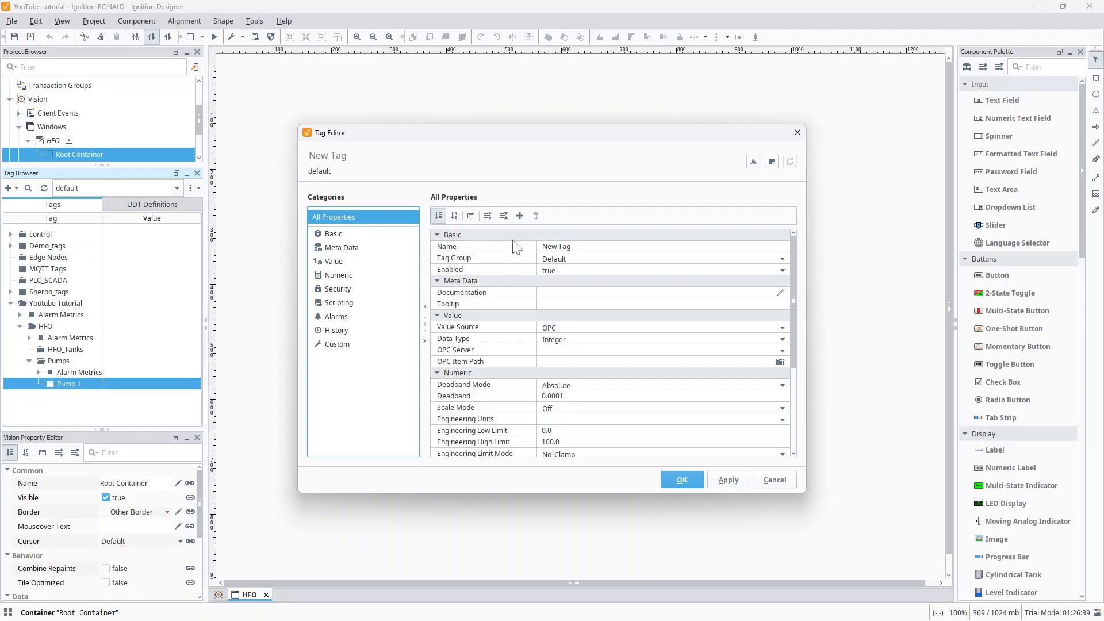
- Name the new OPC tag start_button and look over its Basic and Value properties
click(584, 247)
key(BackSpace)
key(BackSpace)
key(BackSpace)
key(BackSpace)
key(BackSpace)
key(BackSpace)
key(BackSpace)
text(st)
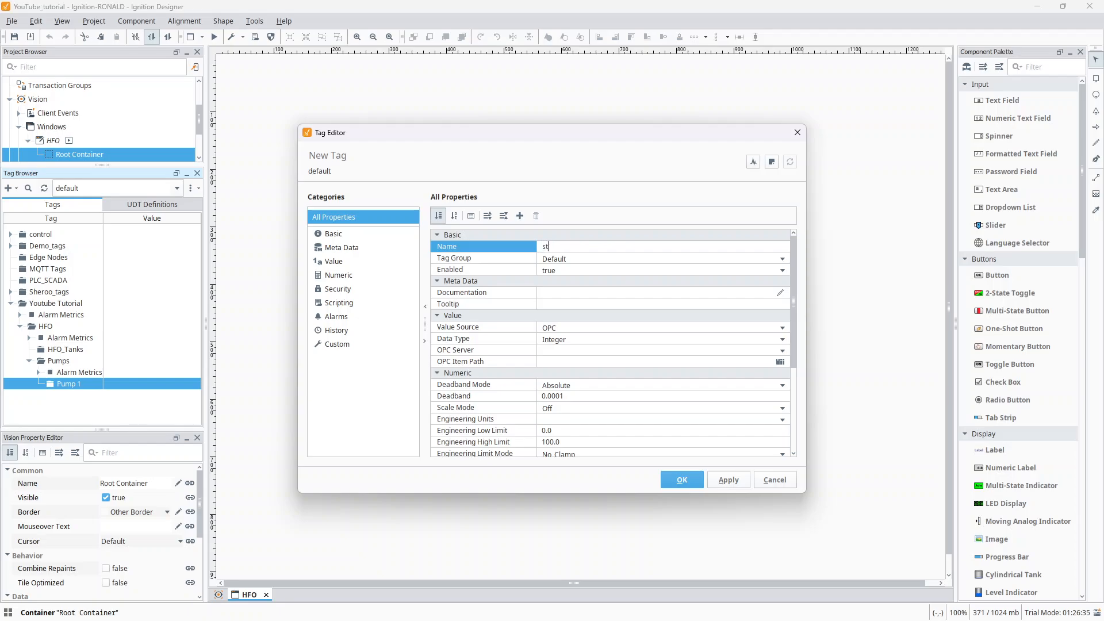
text(art_button)
click(547, 293)
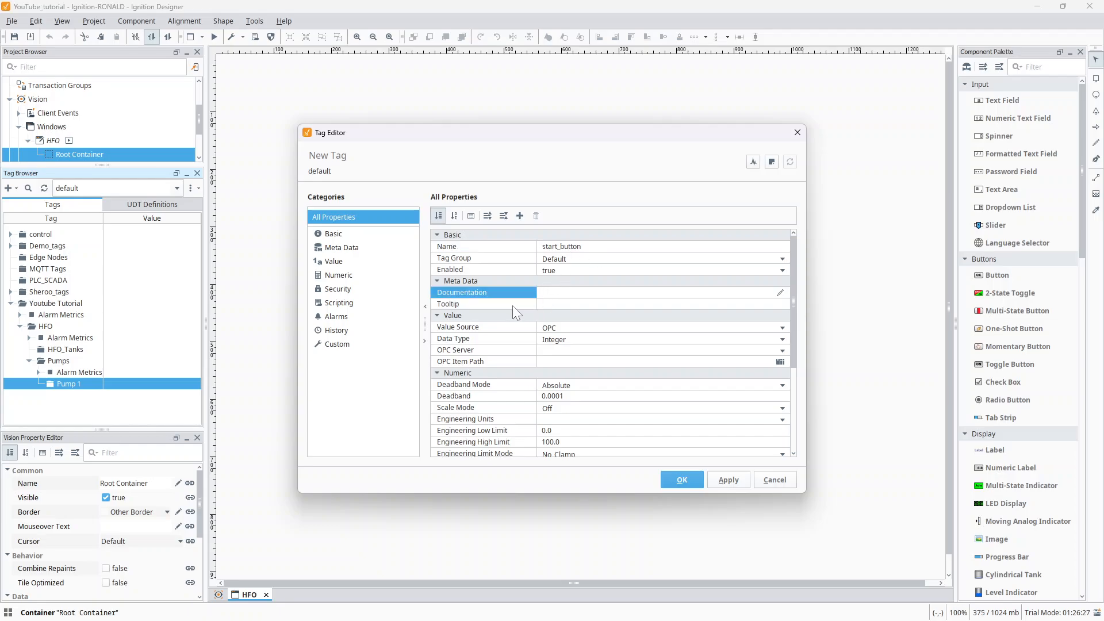
click(447, 237)
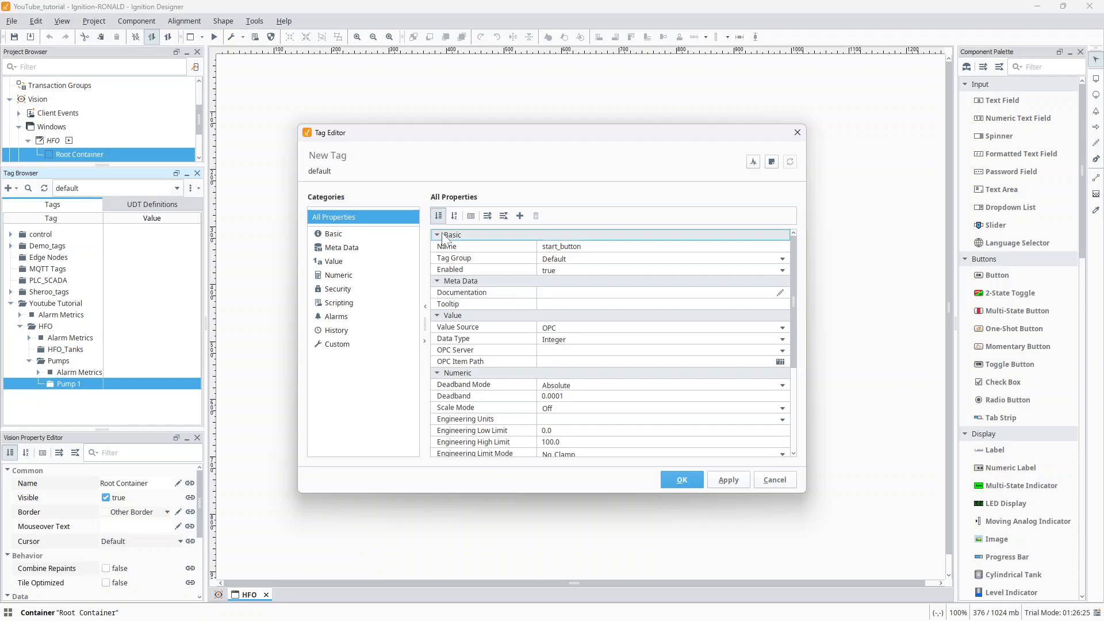
click(470, 318)
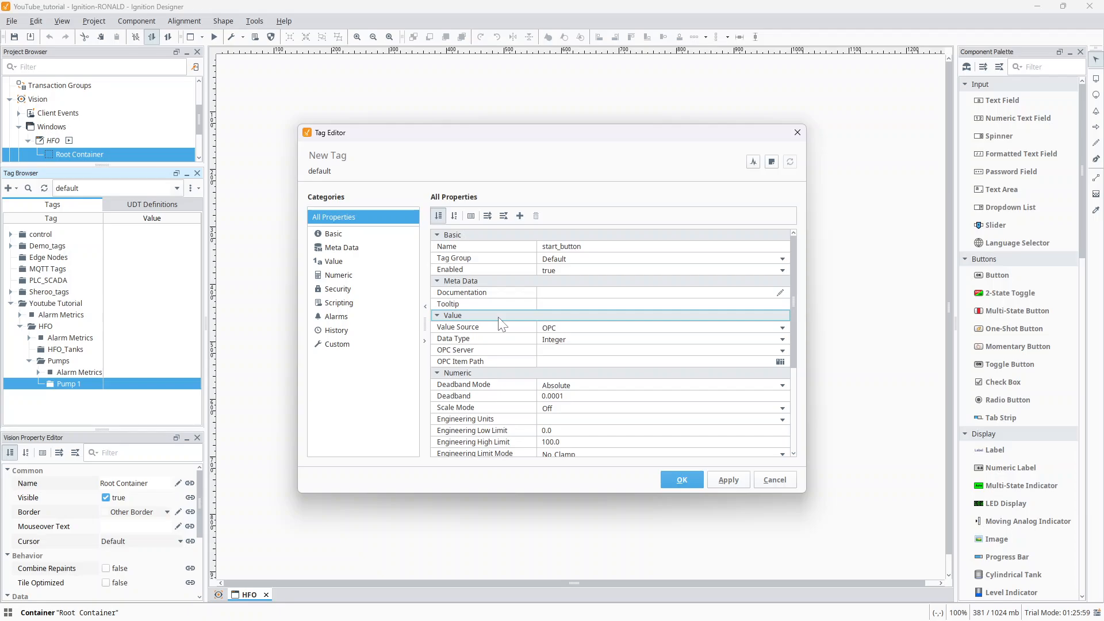
- Switch to the Ignition Gateway in the browser, examine the Kepware entry among the OPC connections, and return to the Designer's Tag Editor
click(554, 350)
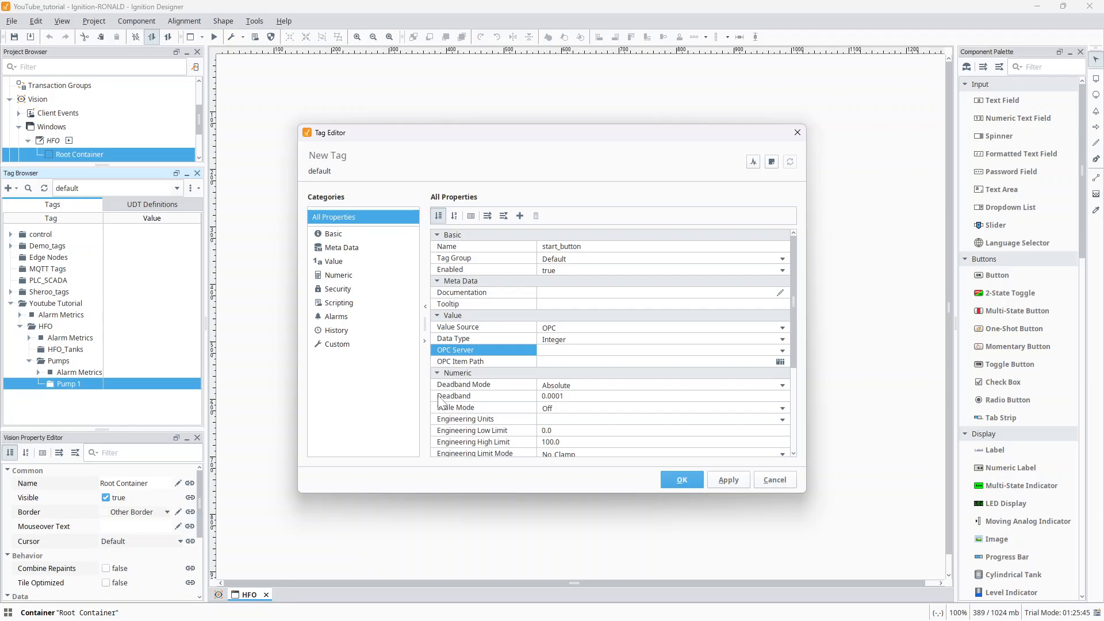
click(603, 608)
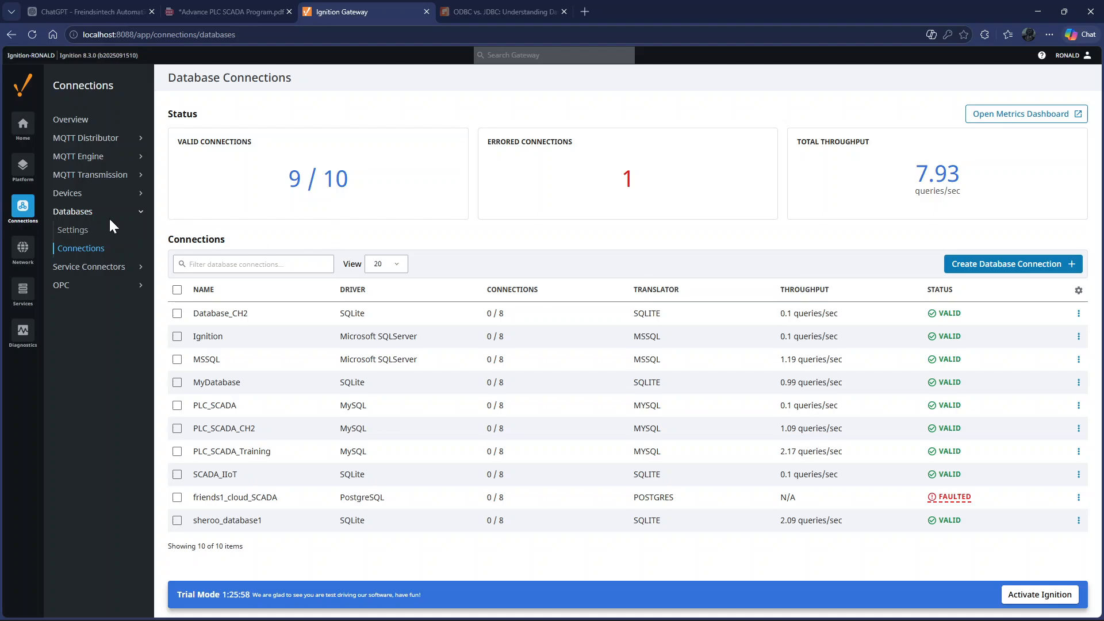
click(59, 285)
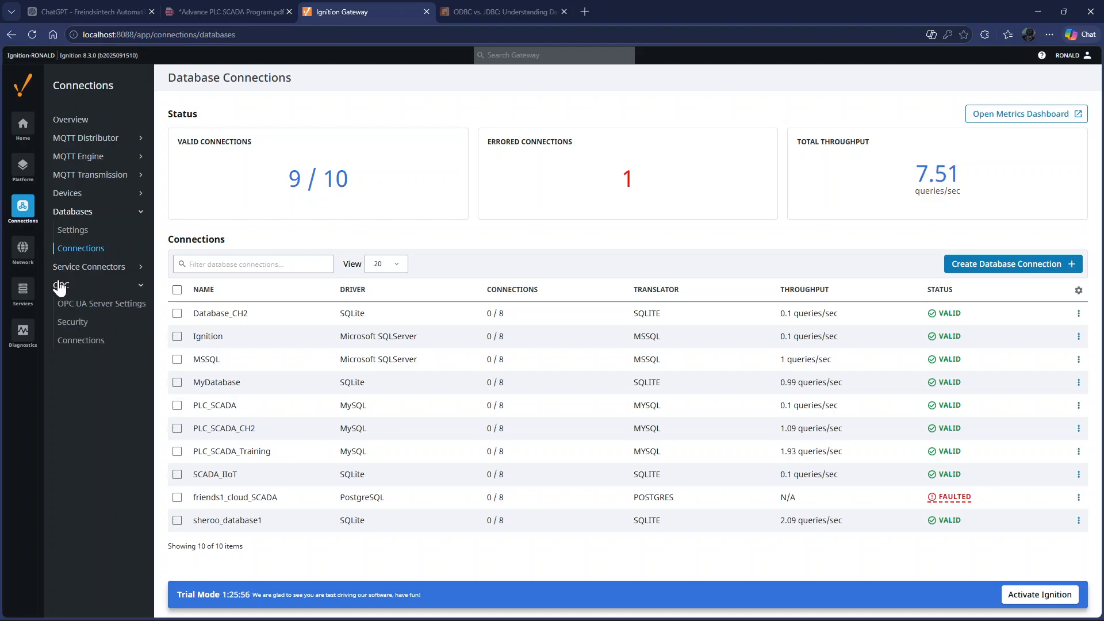
click(69, 342)
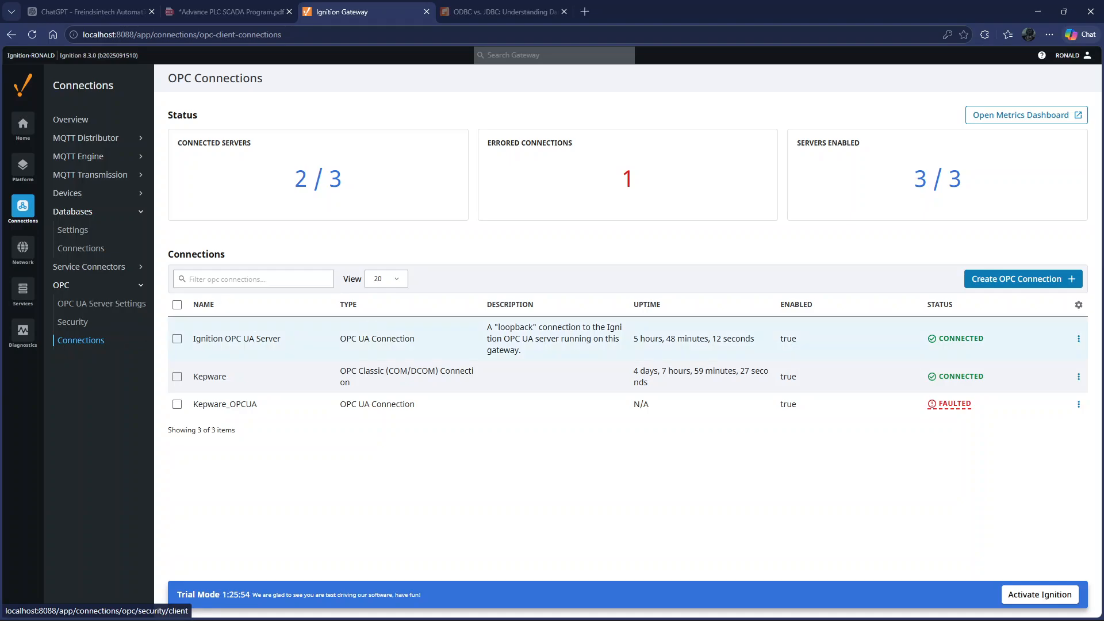
click(177, 378)
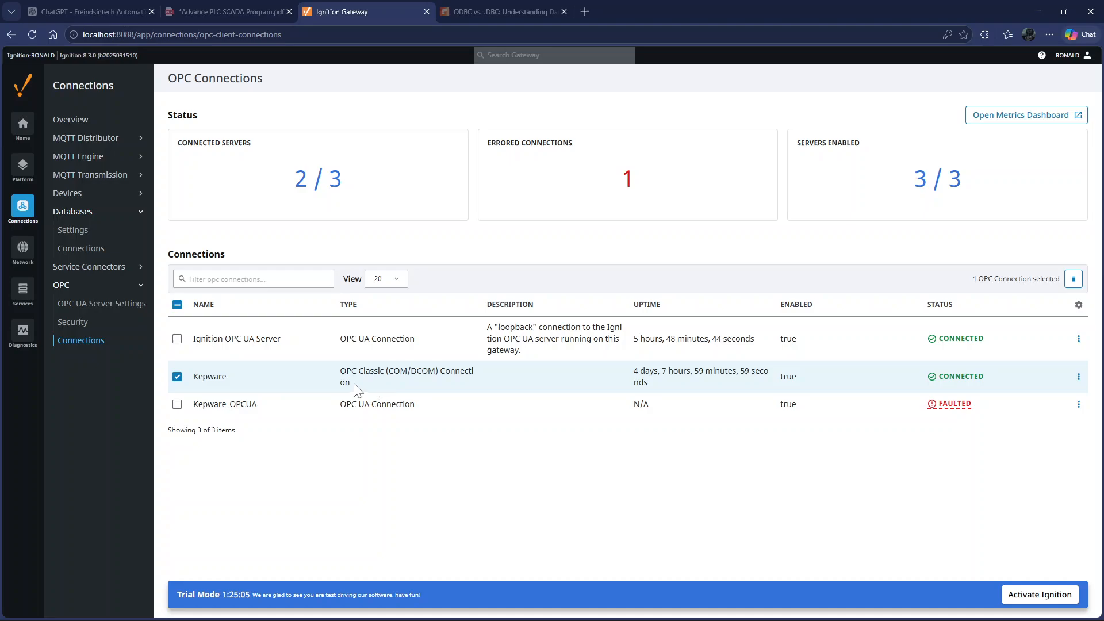
mouse_move(575, 620)
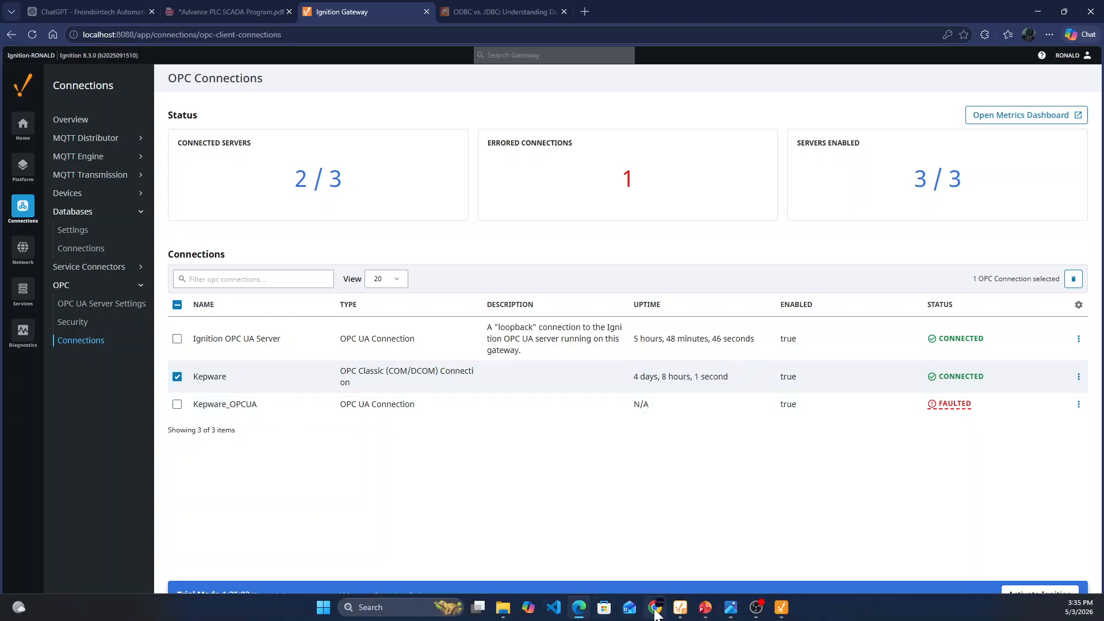
mouse_move(680, 605)
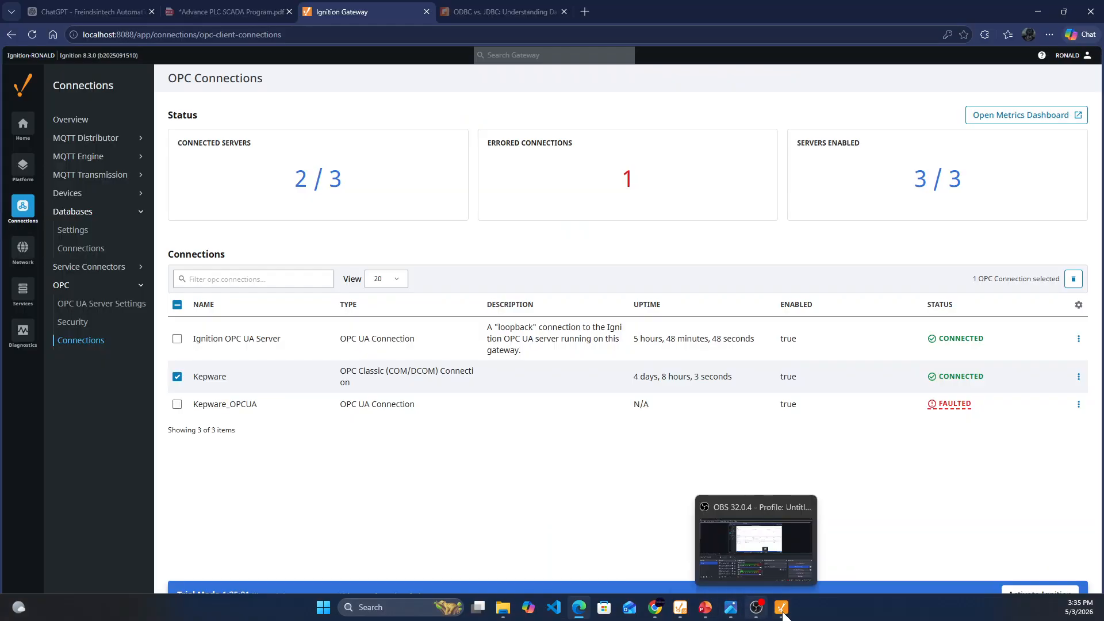
click(782, 608)
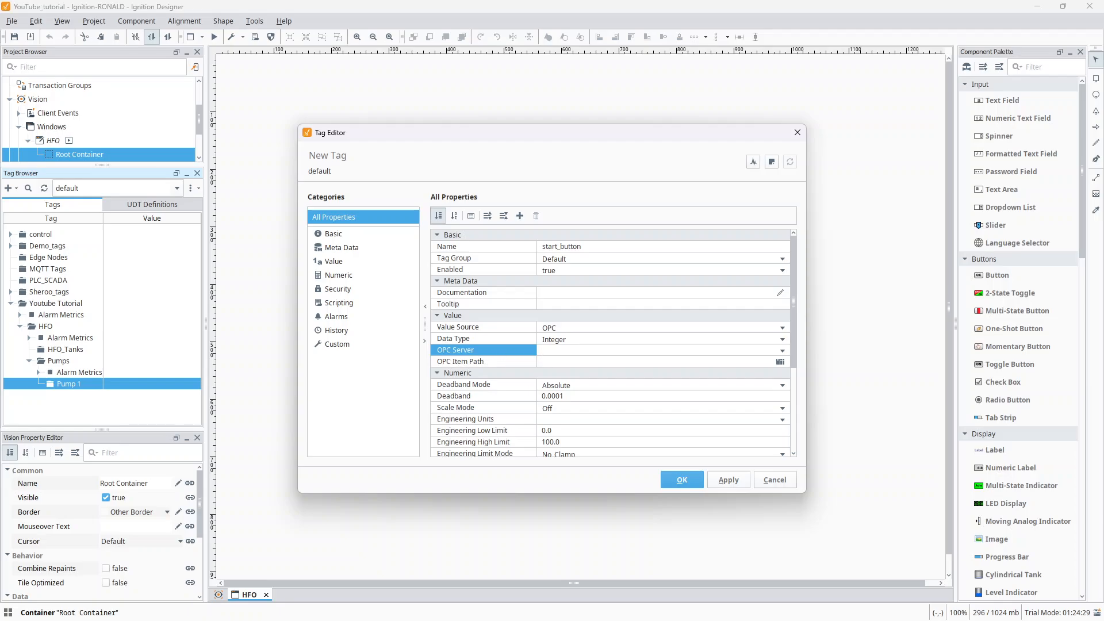
- Set start_button's OPC server to Kepware and its OPC item path to Simulation Examples.Functions.User2
click(782, 352)
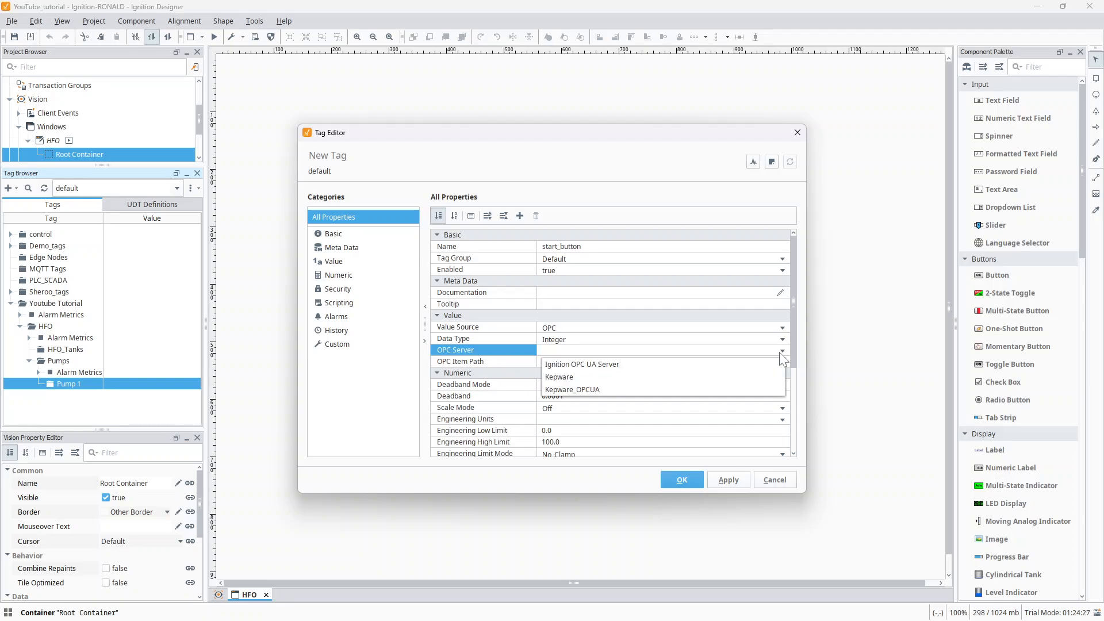
click(572, 378)
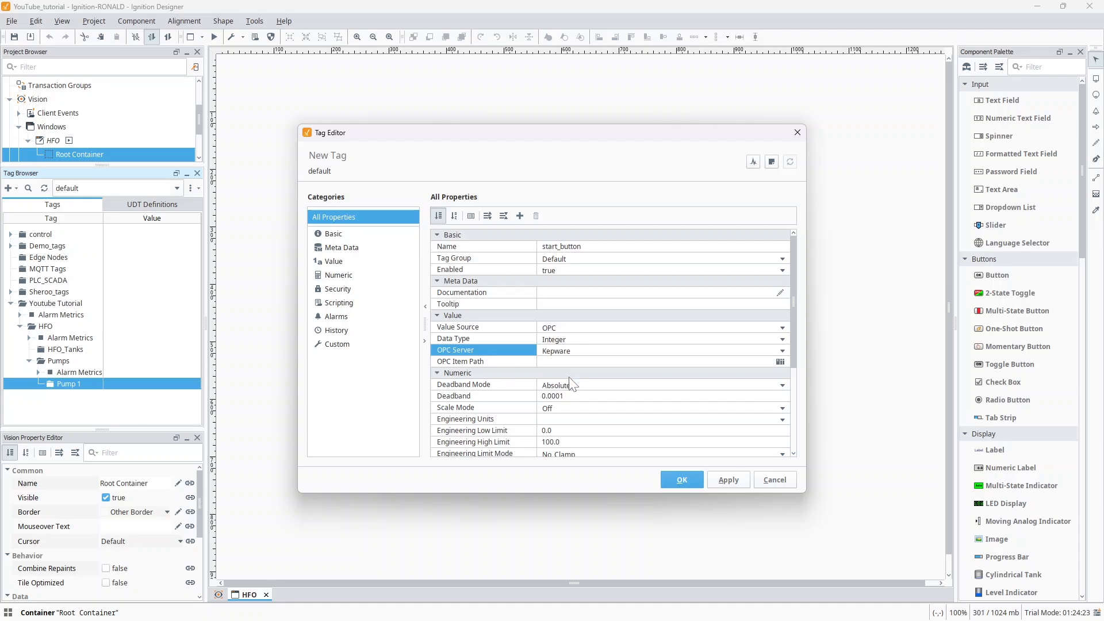
click(583, 365)
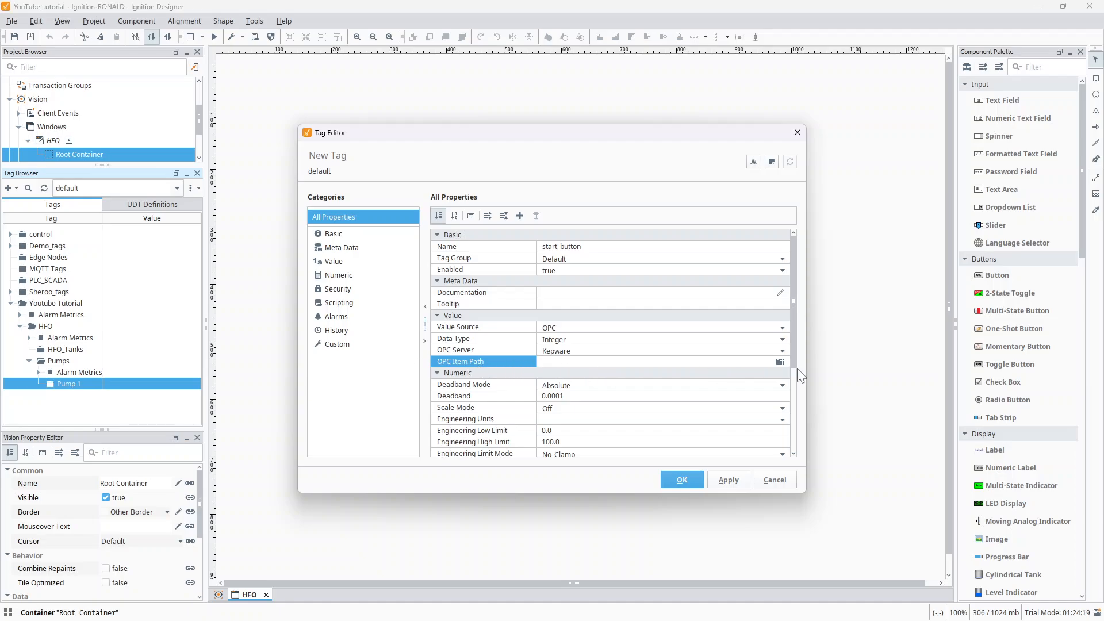
click(780, 361)
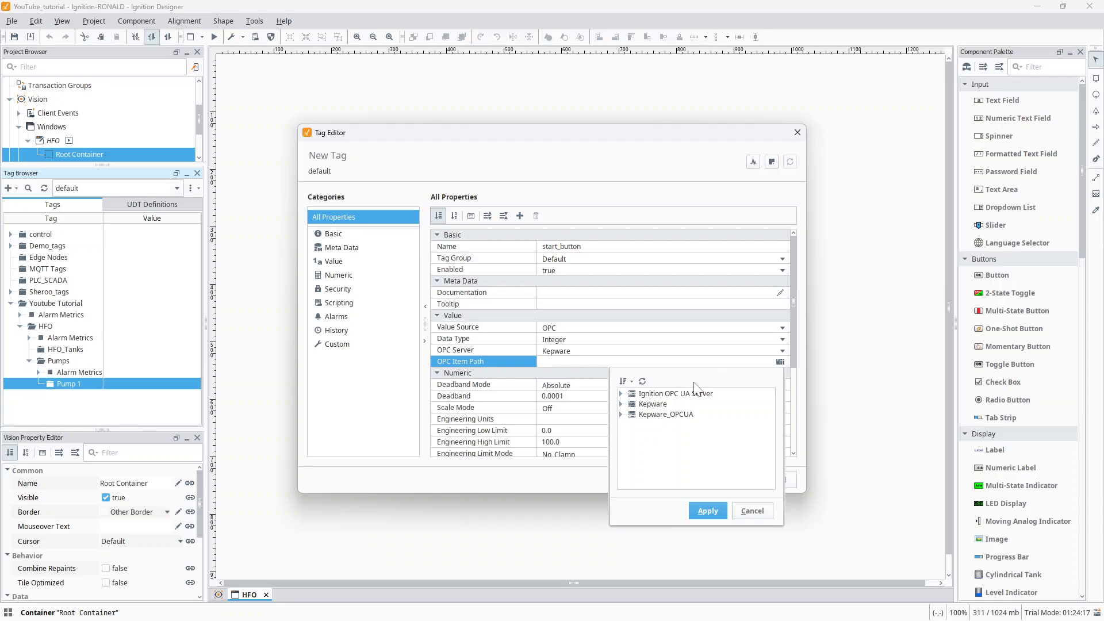
click(642, 405)
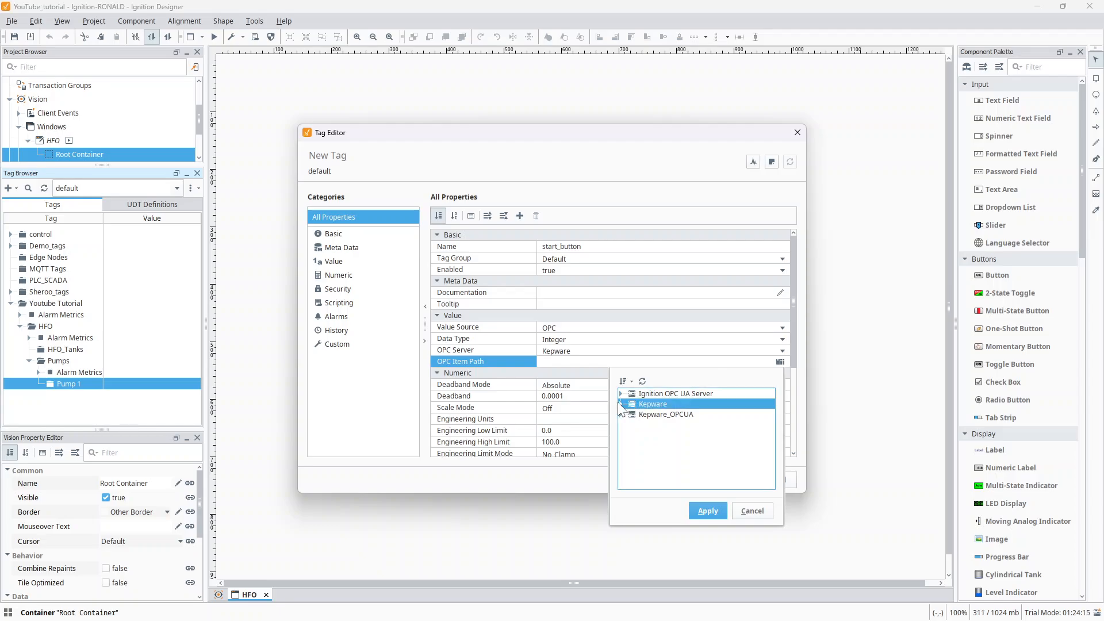
click(620, 402)
scroll(651, 432, down, 2)
scroll(652, 433, down, 4)
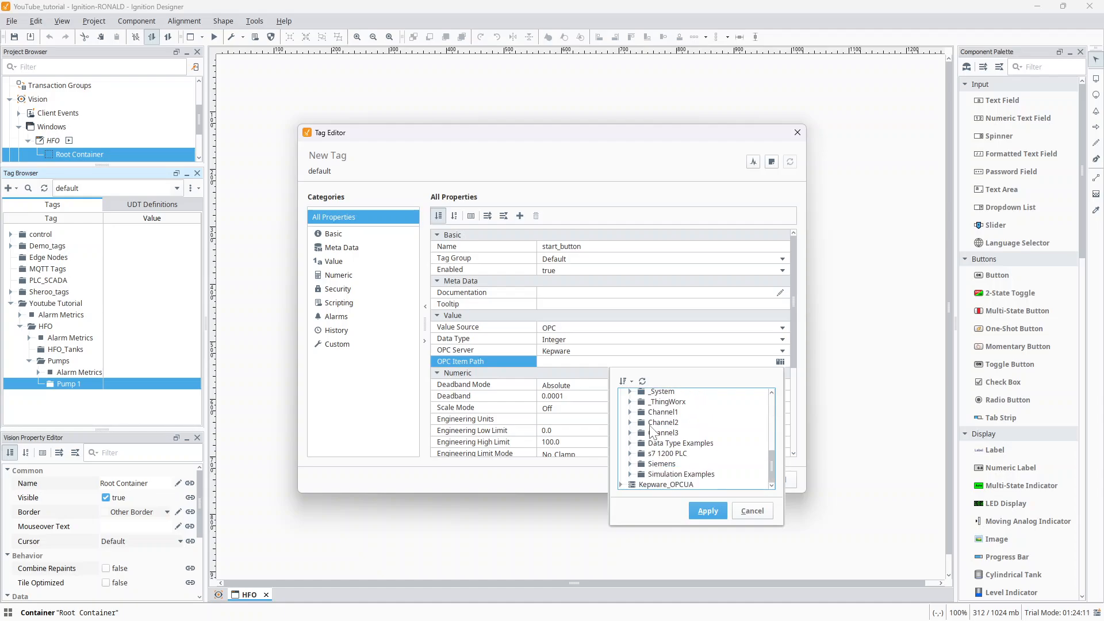
double_click(690, 474)
click(641, 474)
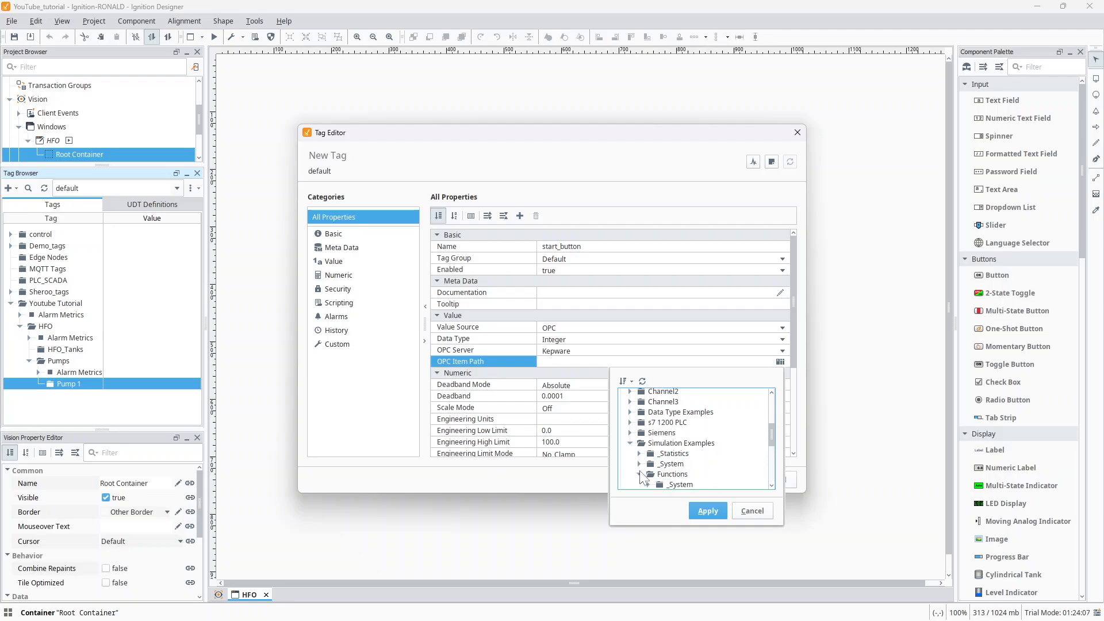
scroll(684, 464, down, 5)
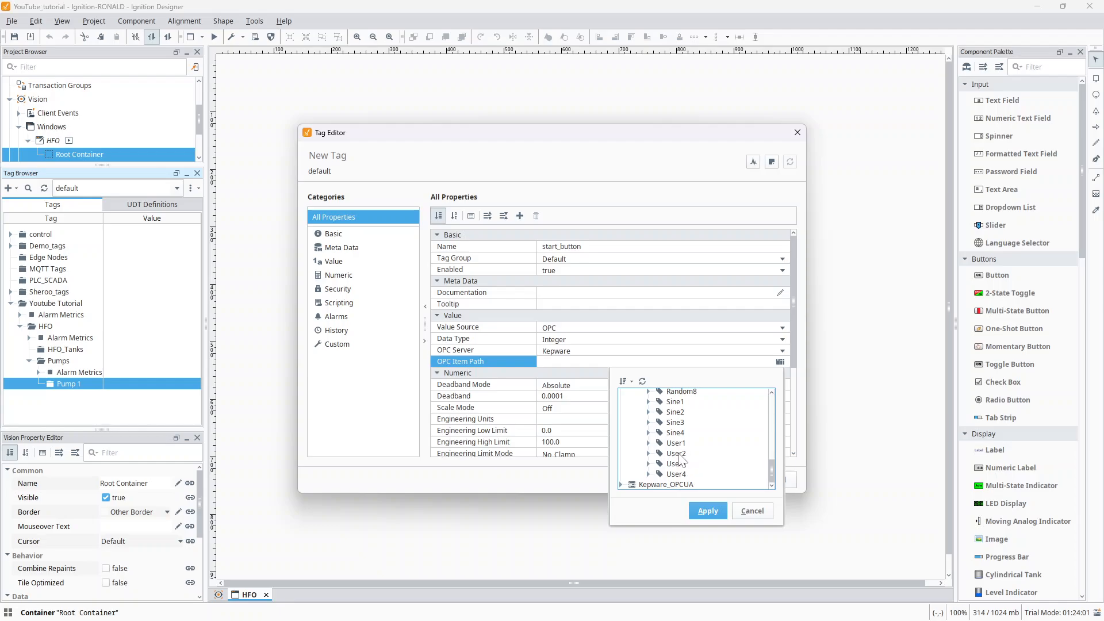
click(679, 454)
click(706, 510)
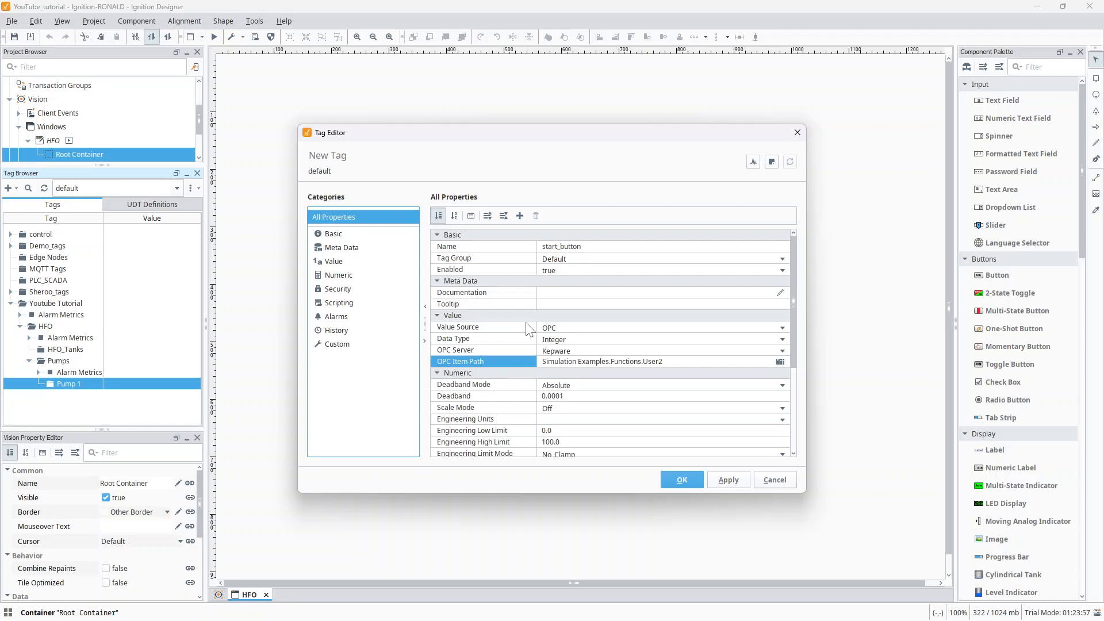
- Set start_button's data type to Boolean and save the tag
click(563, 341)
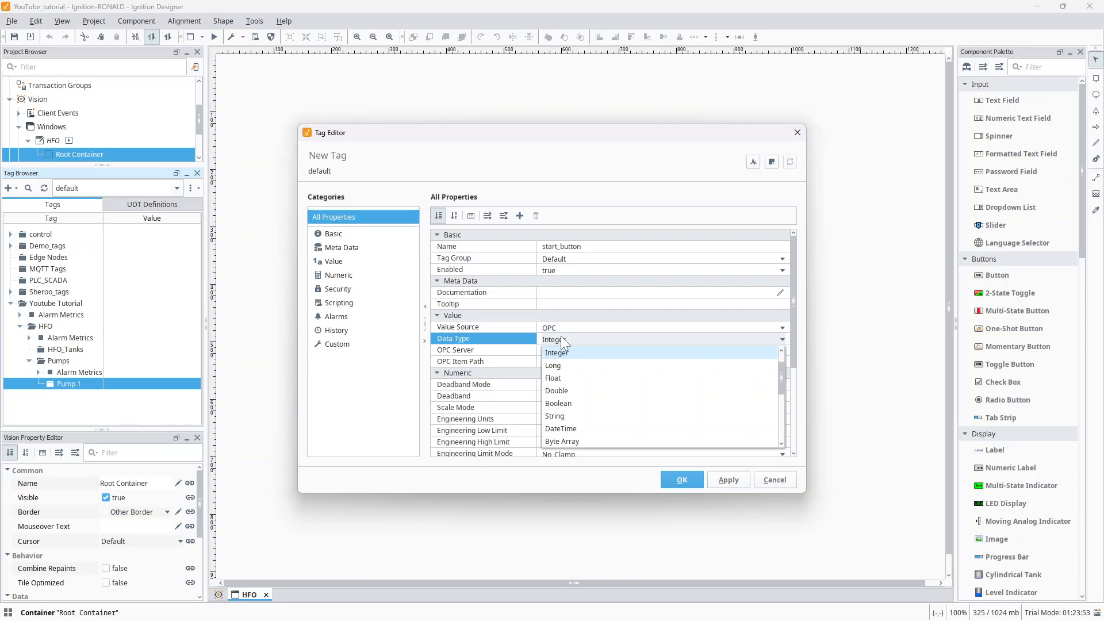
click(562, 404)
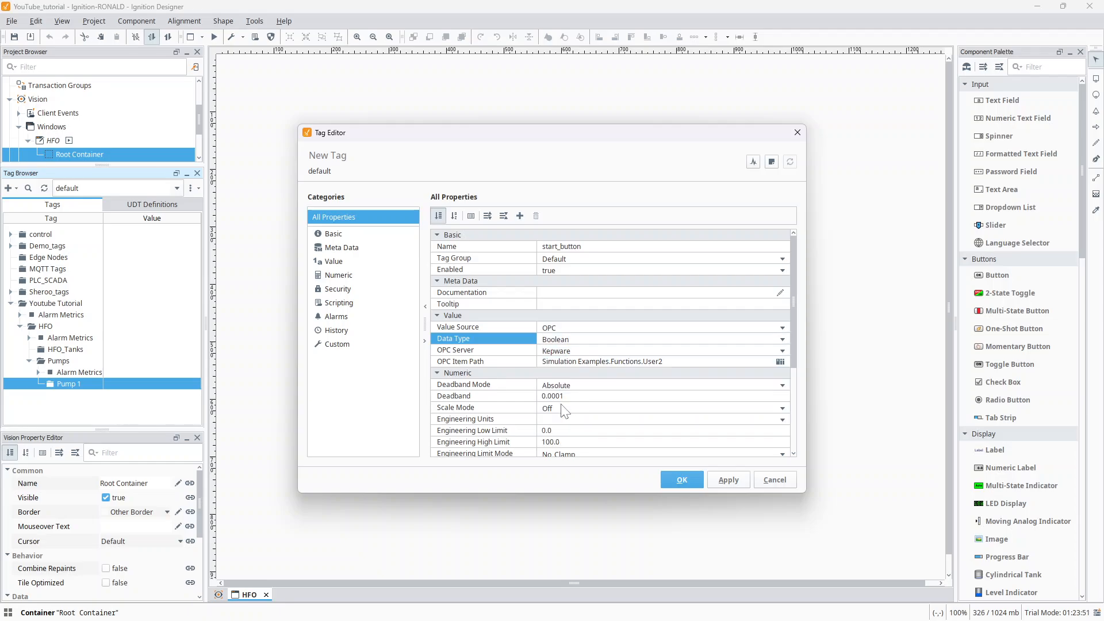
click(720, 481)
click(684, 479)
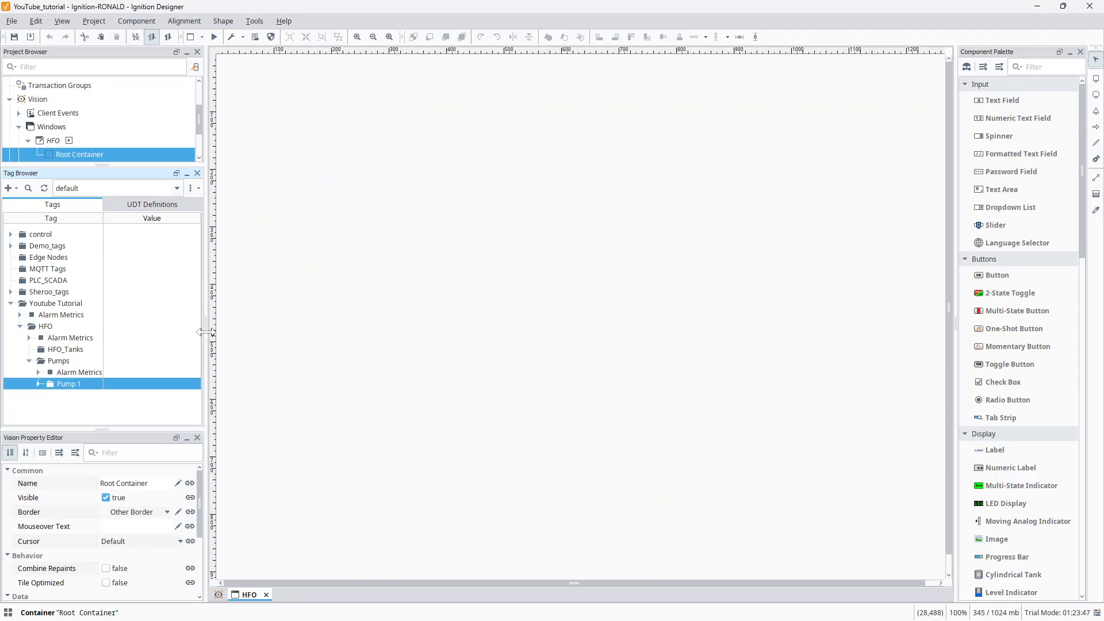
- Expand the Pump 1 tag folder and create another OPC tag inside it
click(38, 384)
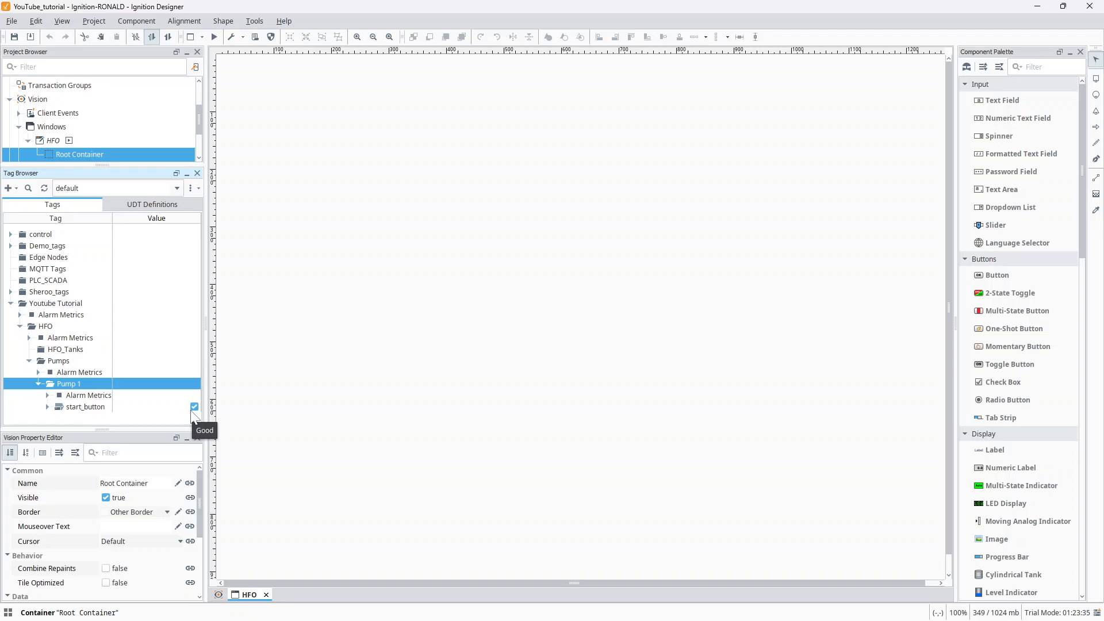
click(102, 408)
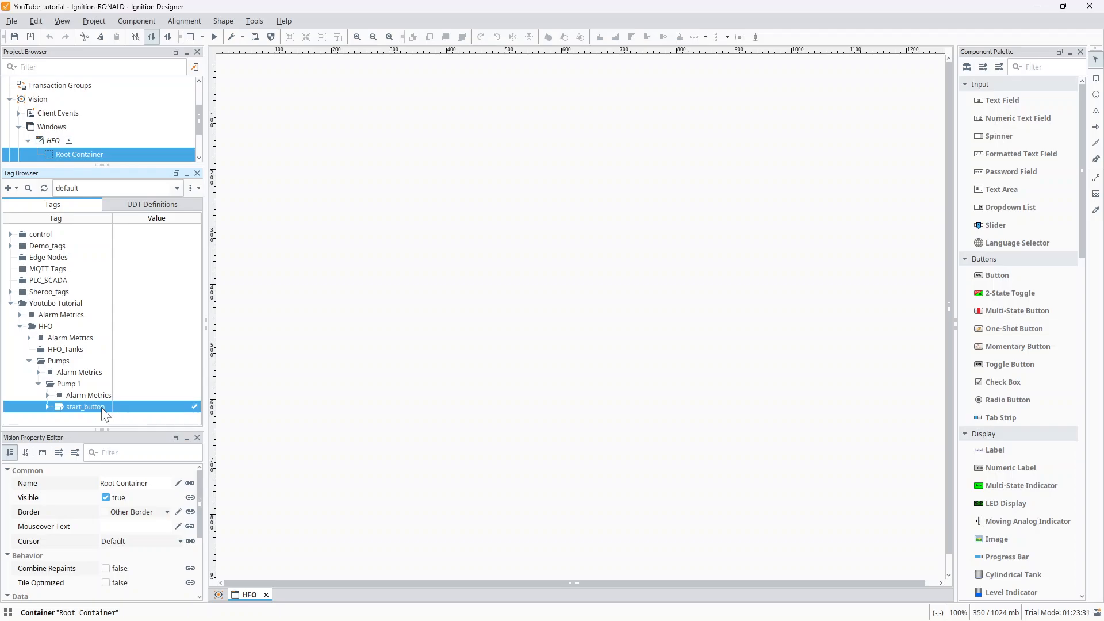
click(69, 385)
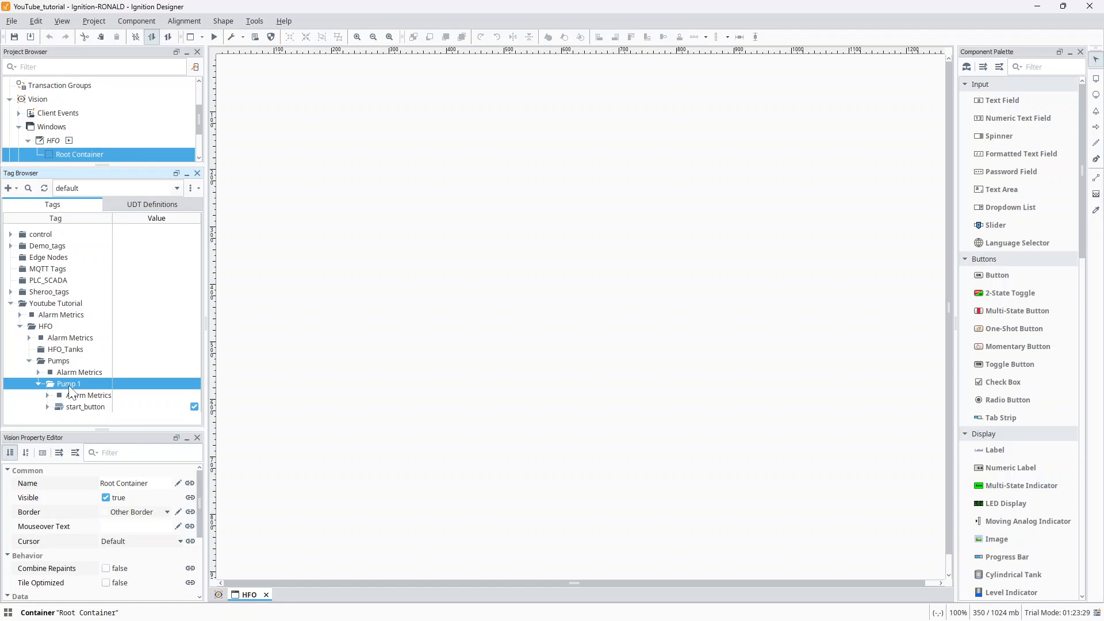
right_click(69, 390)
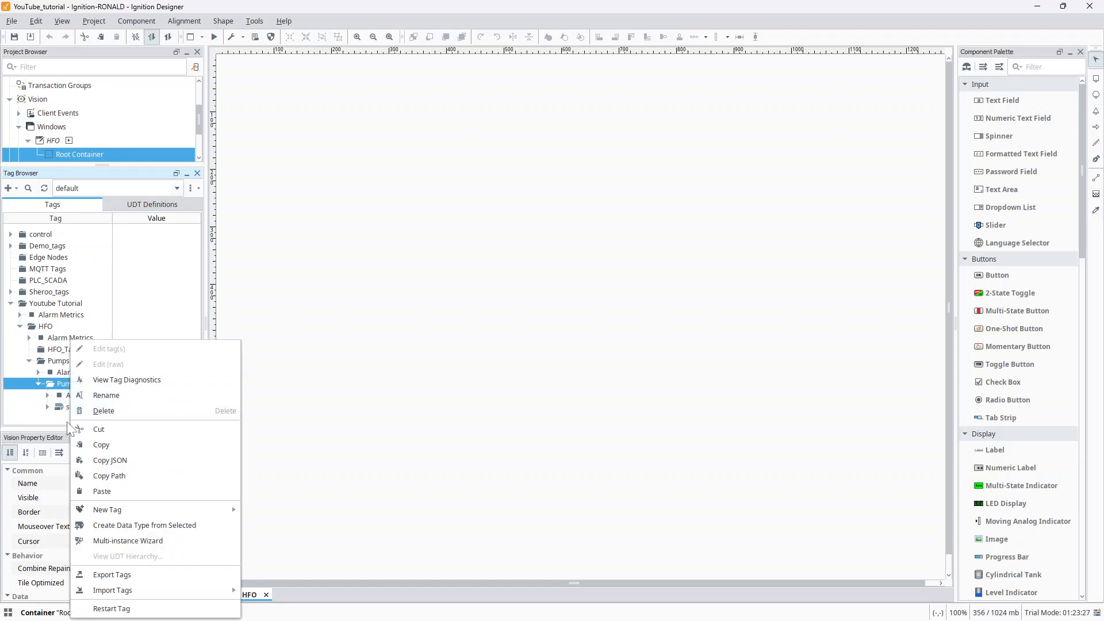
mouse_move(97, 515)
mouse_move(214, 510)
mouse_move(284, 543)
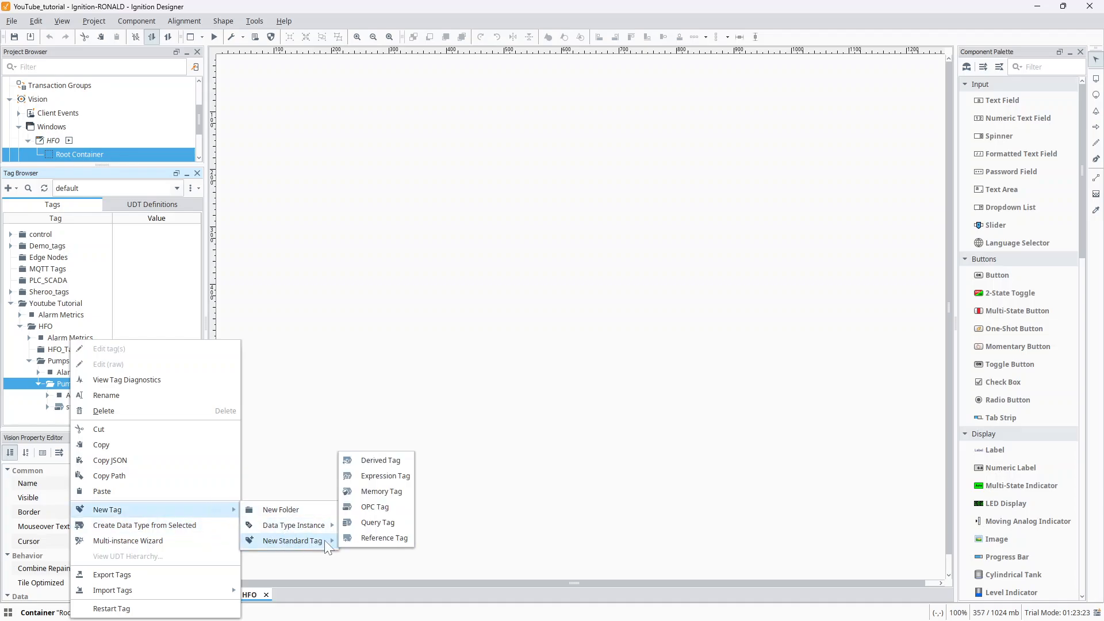
click(366, 509)
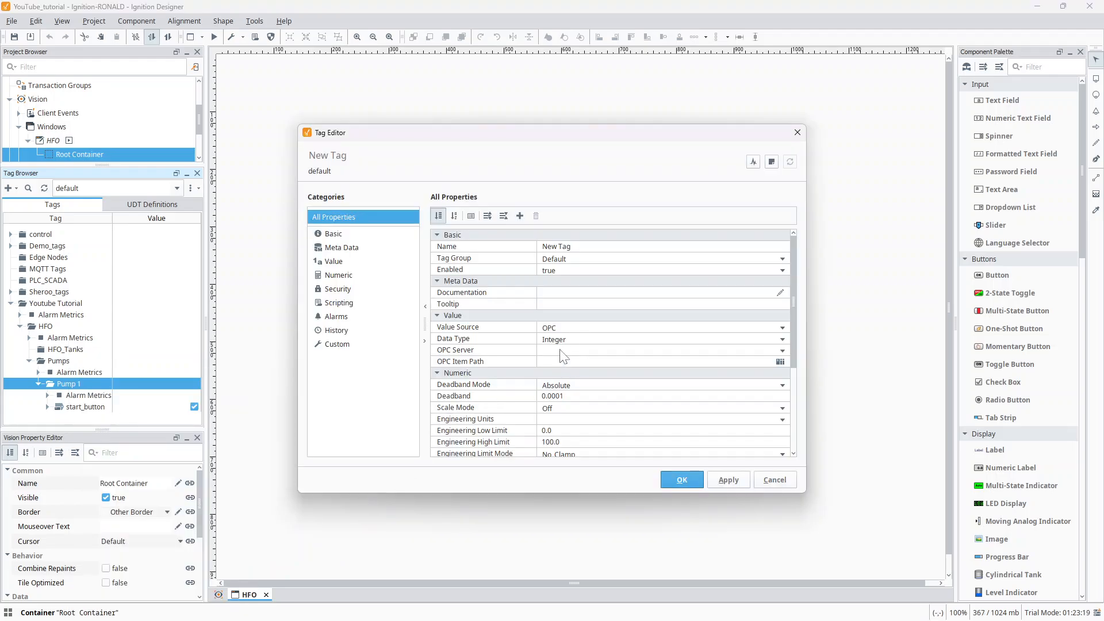
- Name the new Pump 1 tag Running
click(570, 246)
key(BackSpace)
text(R)
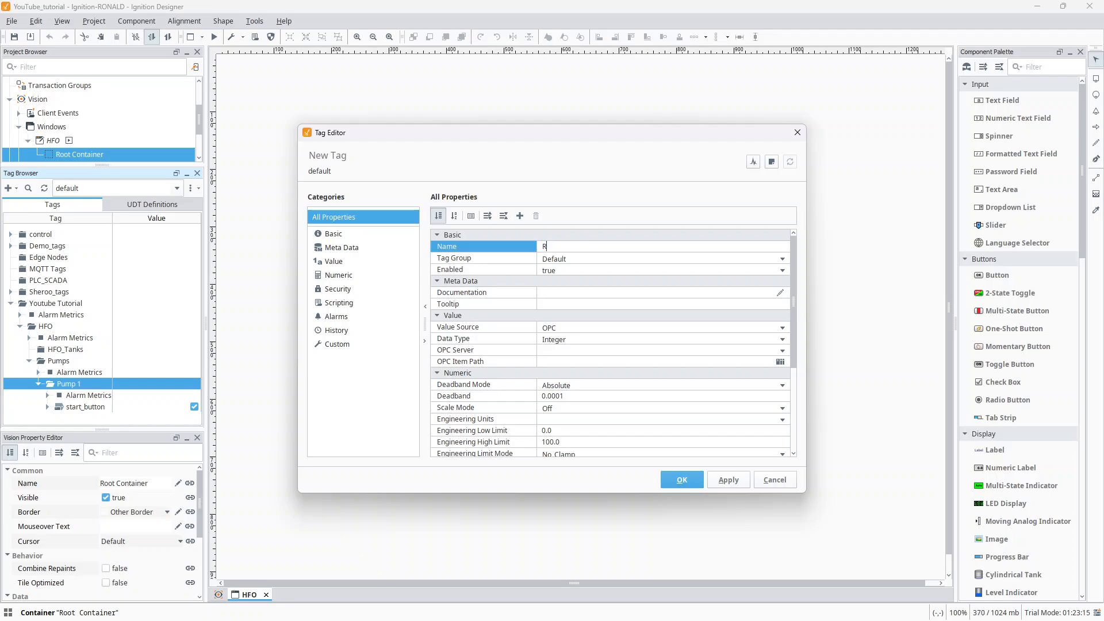
text(unning)
- Set the Running tag's data type to Boolean and its OPC server to Kepware
click(562, 331)
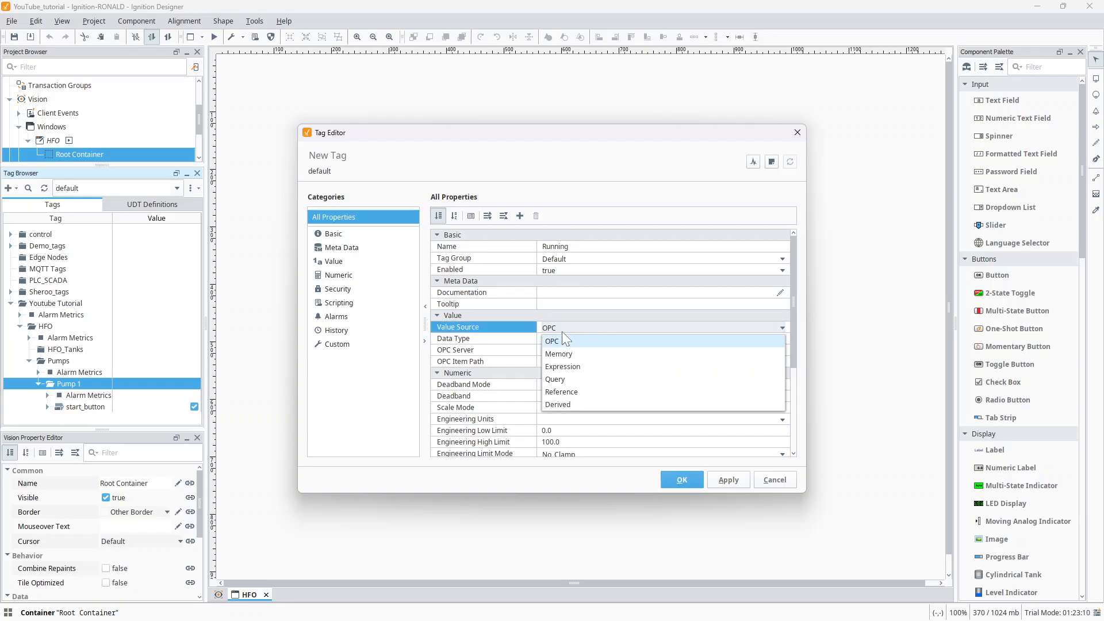
click(514, 339)
click(593, 338)
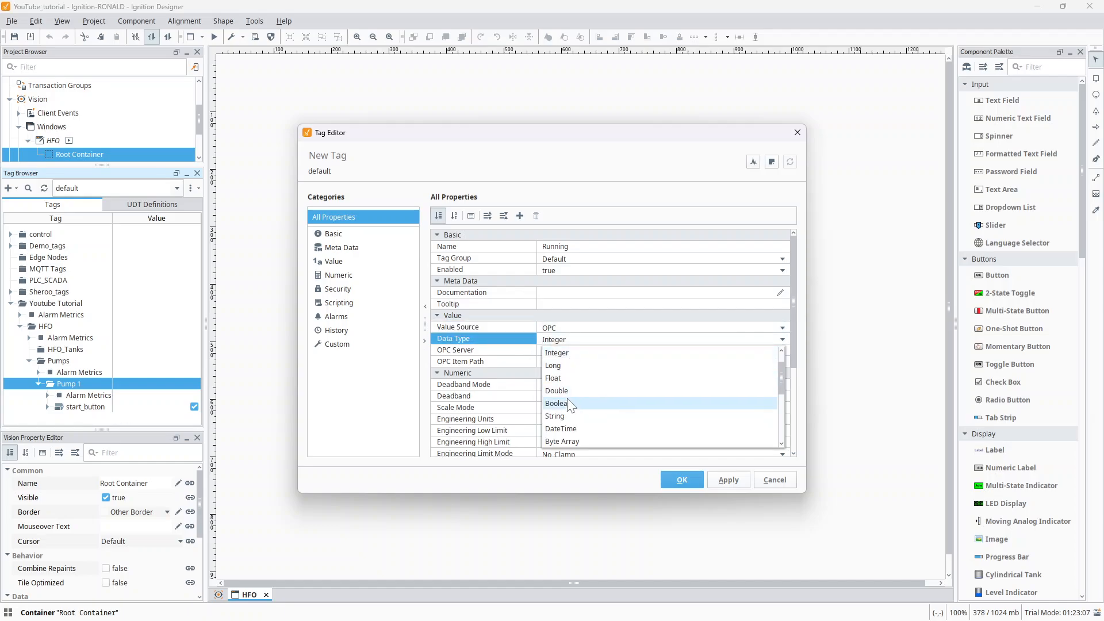
click(567, 403)
click(568, 340)
click(526, 349)
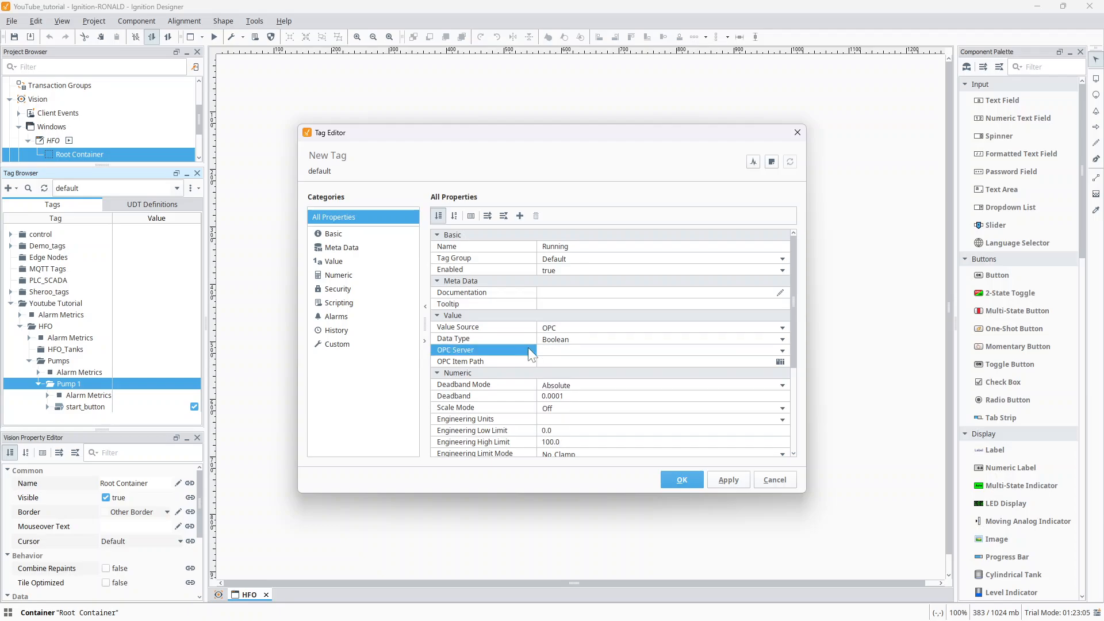
click(784, 352)
click(572, 381)
- Set Running's OPC item path to Simulation Examples.Functions.User4 by browsing the Kepware server, and save the tag
click(576, 362)
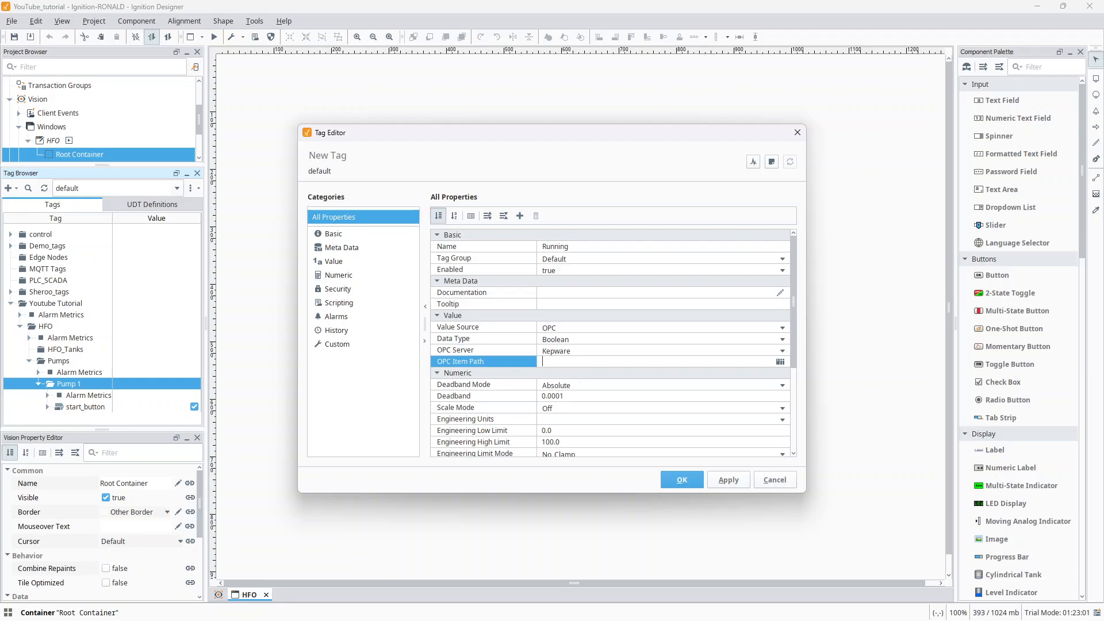
click(780, 361)
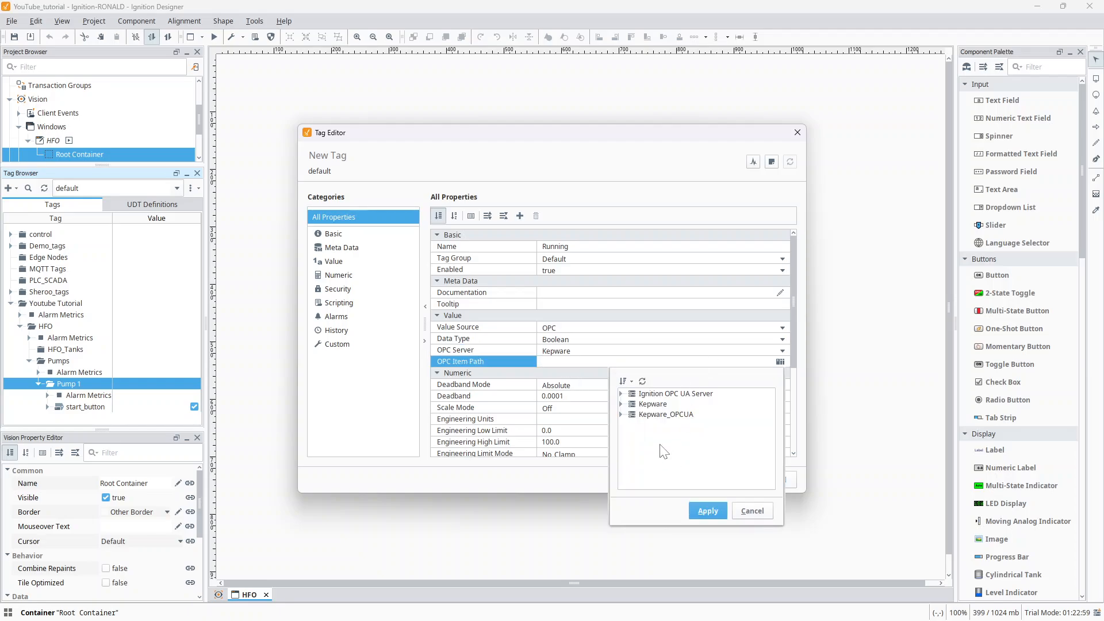
click(620, 404)
scroll(640, 418, down, 3)
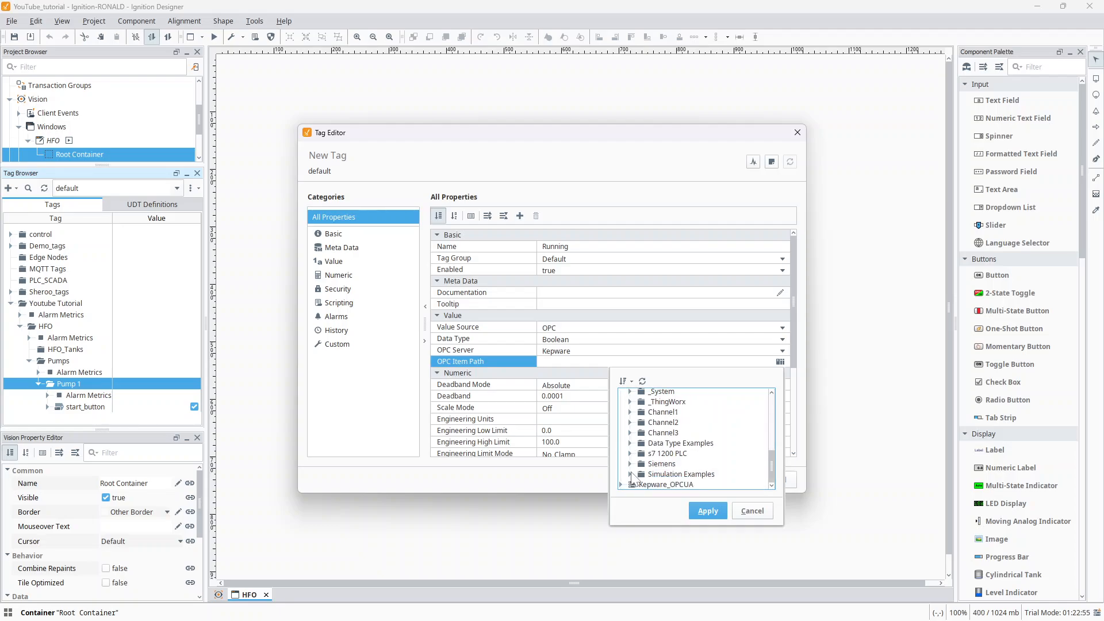
click(630, 474)
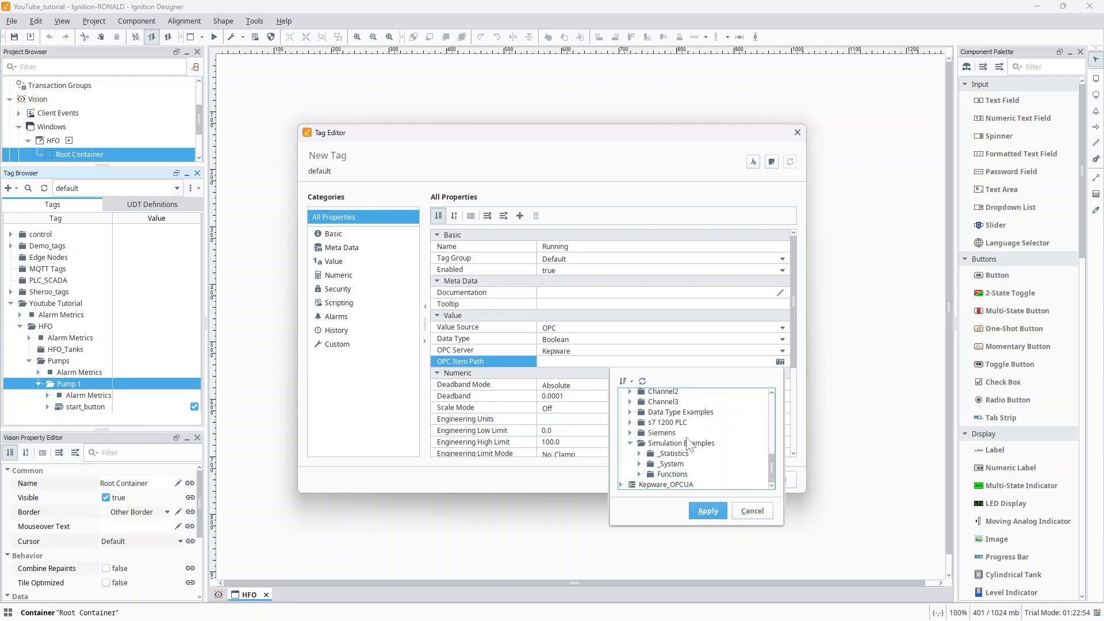
click(639, 474)
scroll(682, 452, down, 4)
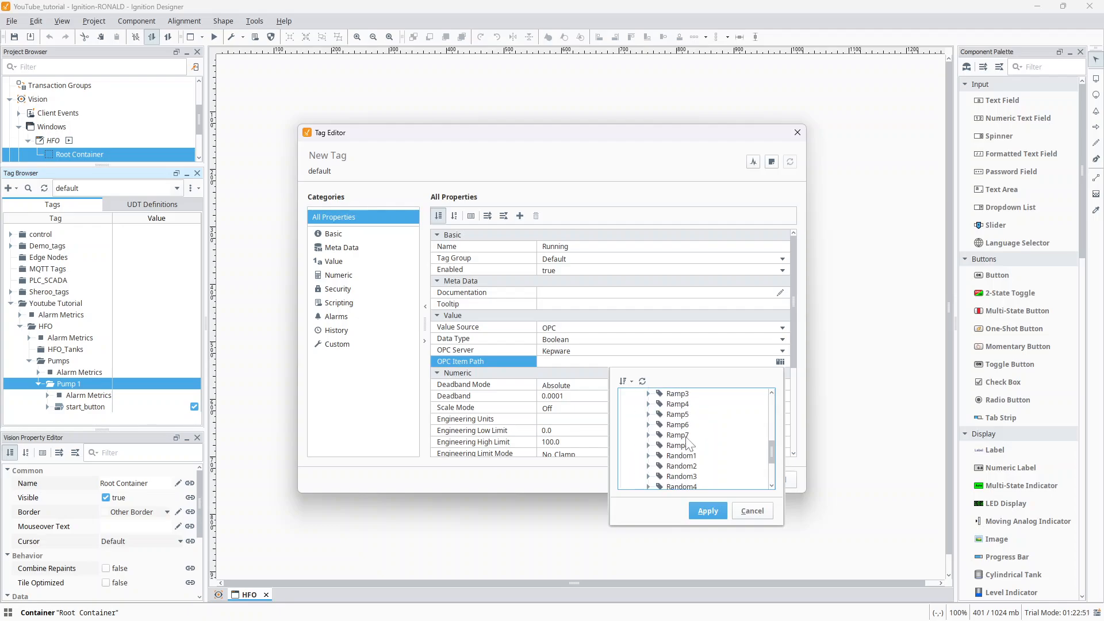
scroll(684, 447, down, 5)
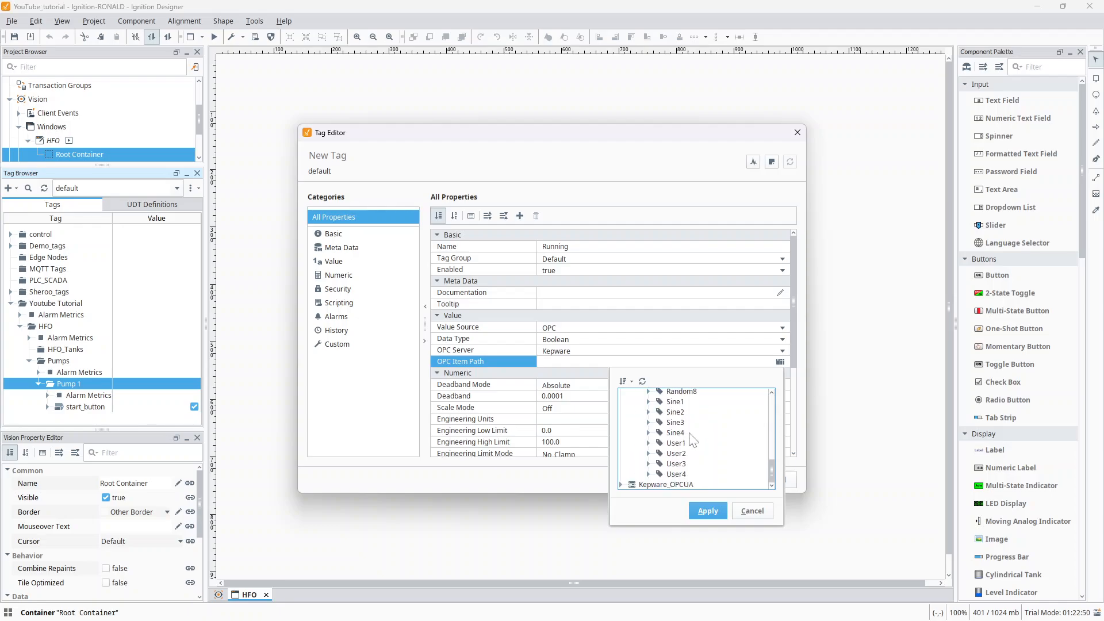
click(679, 475)
click(705, 511)
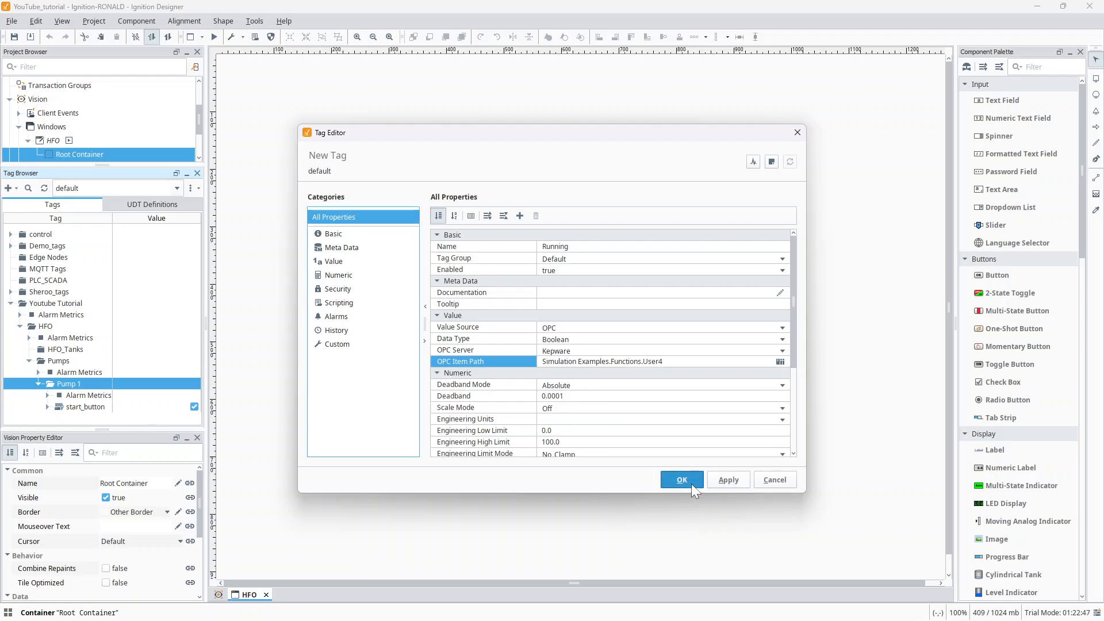
click(693, 482)
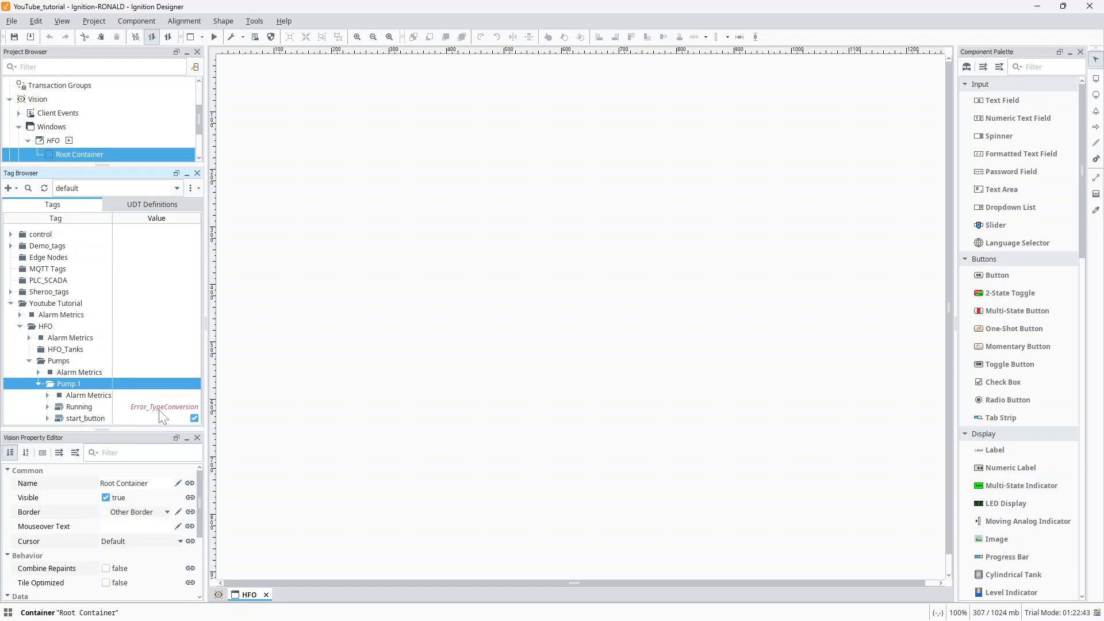
- Reopen the Running tag, change its OPC item path to Simulation Examples.Functions.User2, and save it
click(78, 408)
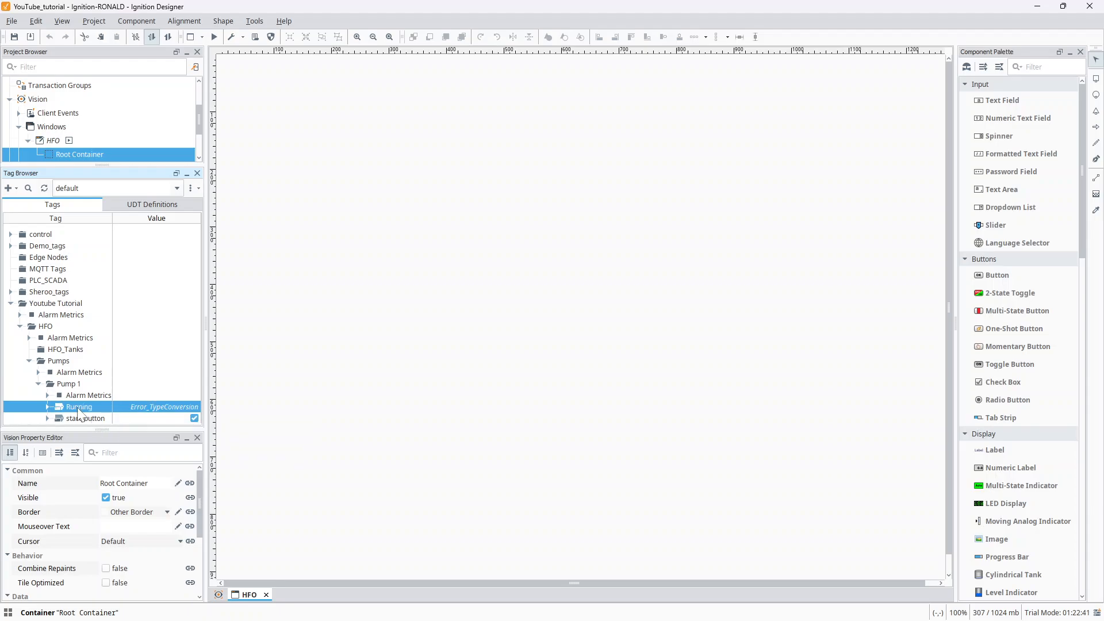
double_click(78, 407)
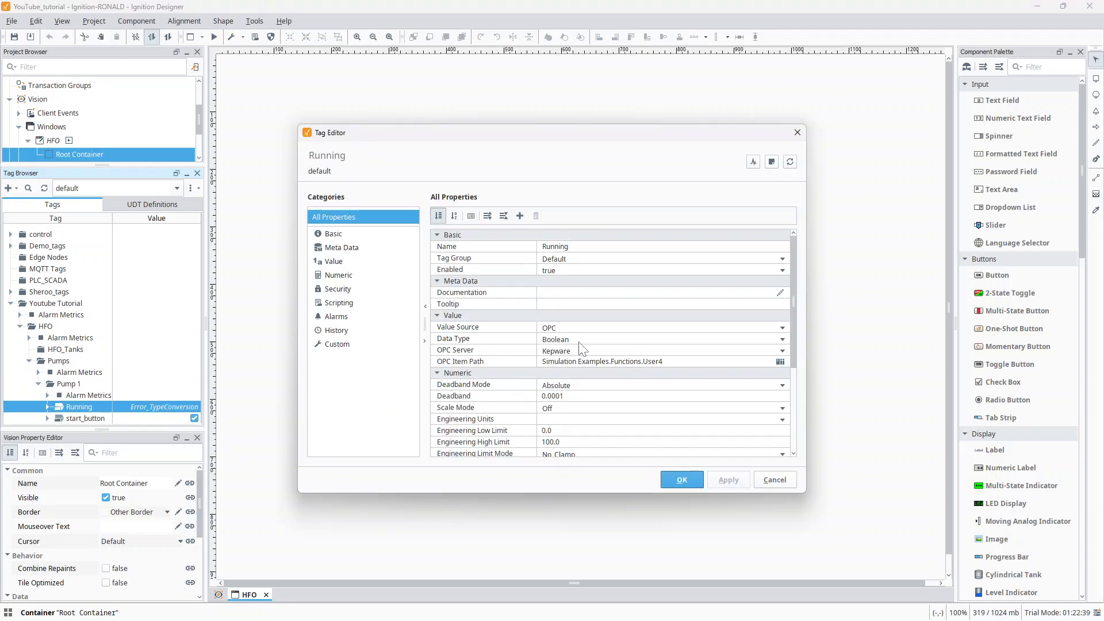
click(569, 362)
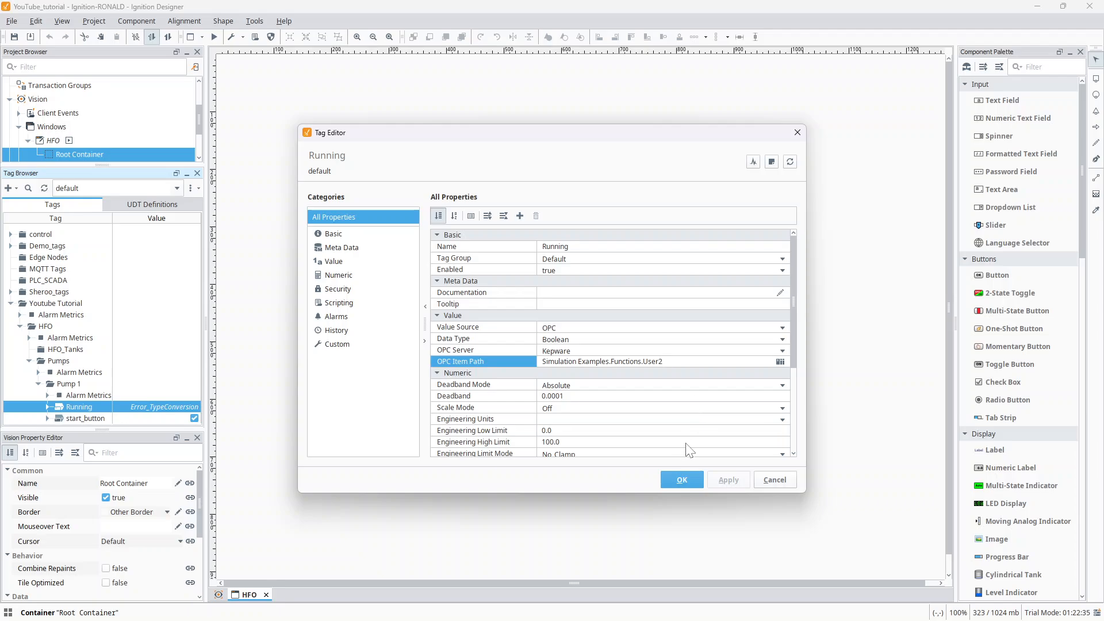
click(682, 479)
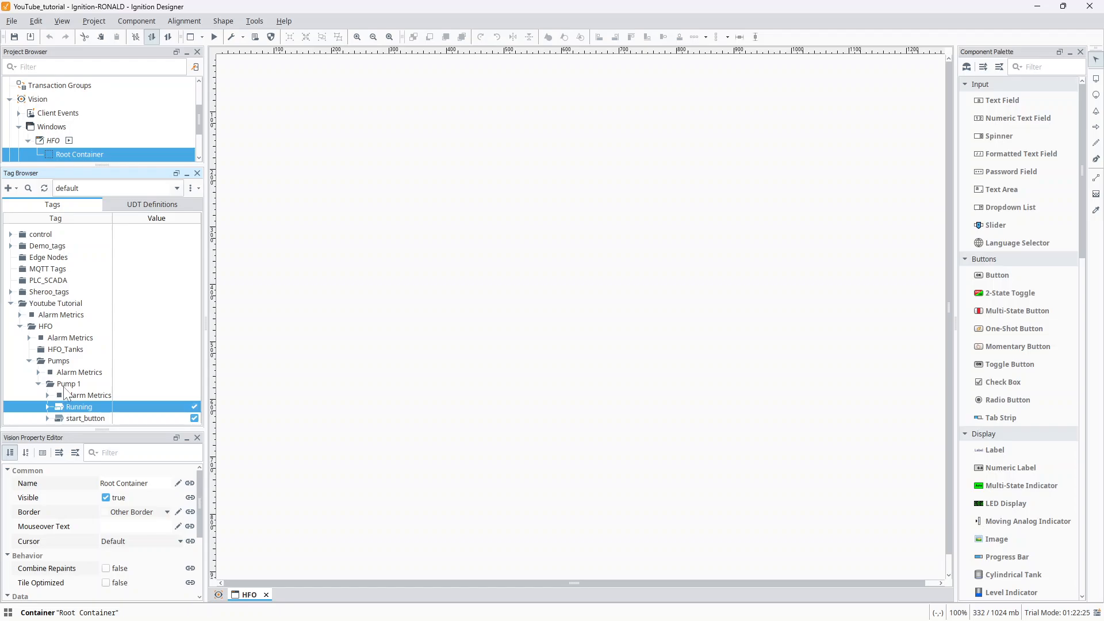
- Collapse the Pump 1 folder and create a folder named Tank1 inside HFO_Tanks
click(38, 384)
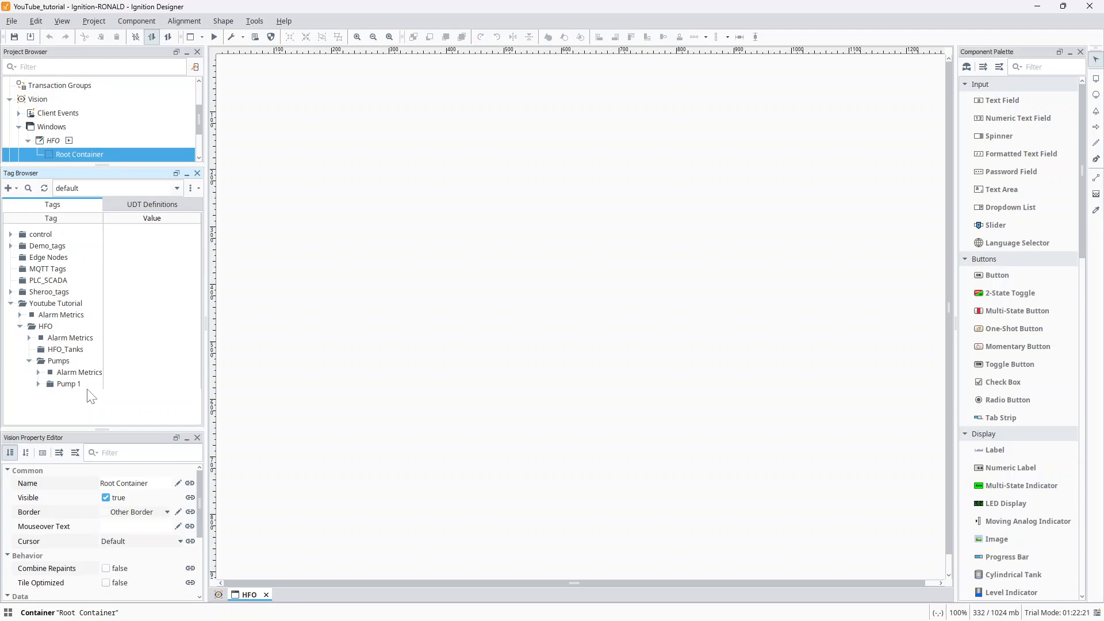
click(82, 348)
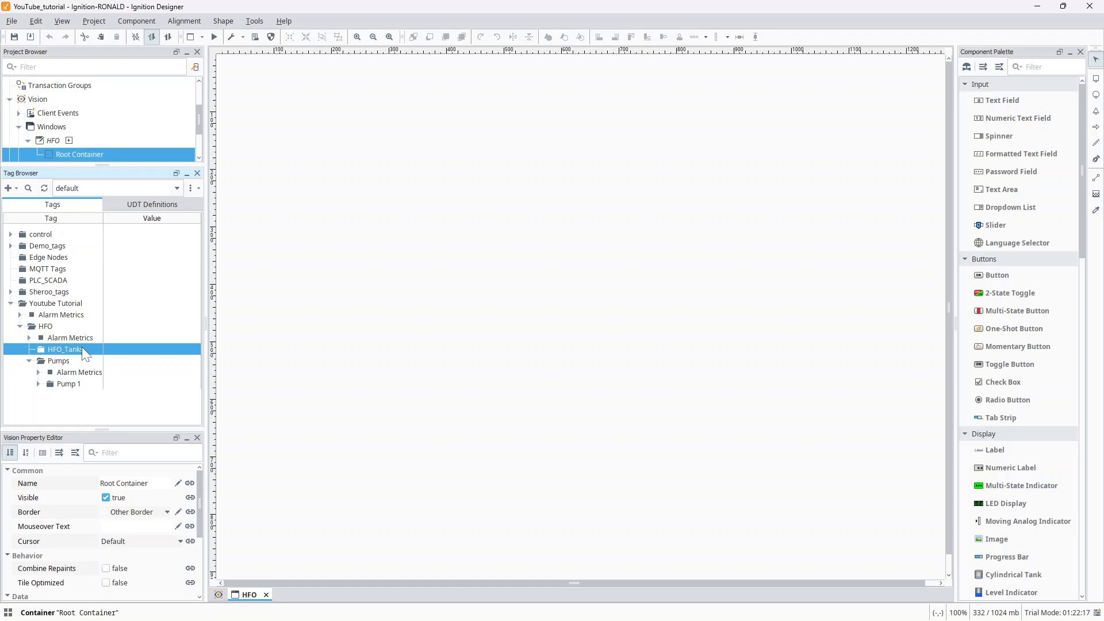
right_click(82, 349)
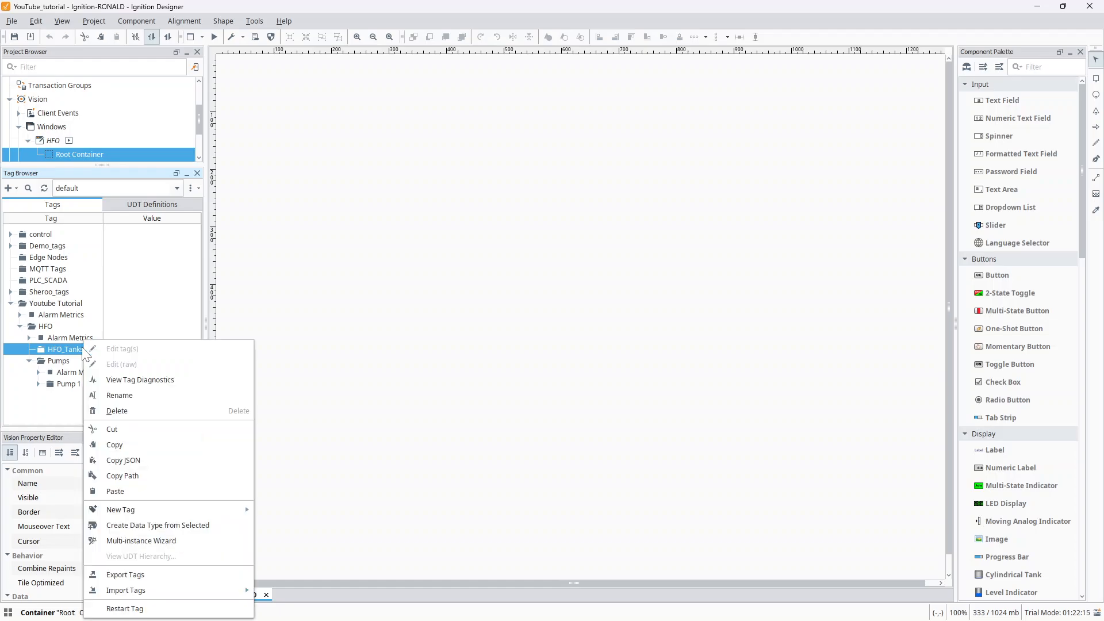
click(16, 187)
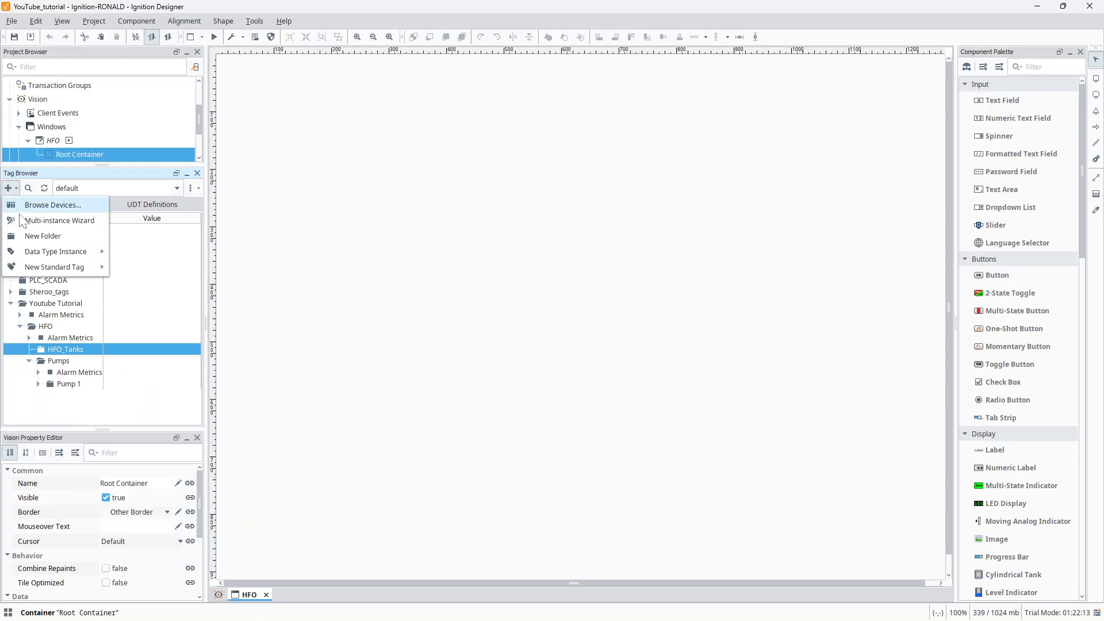
click(40, 238)
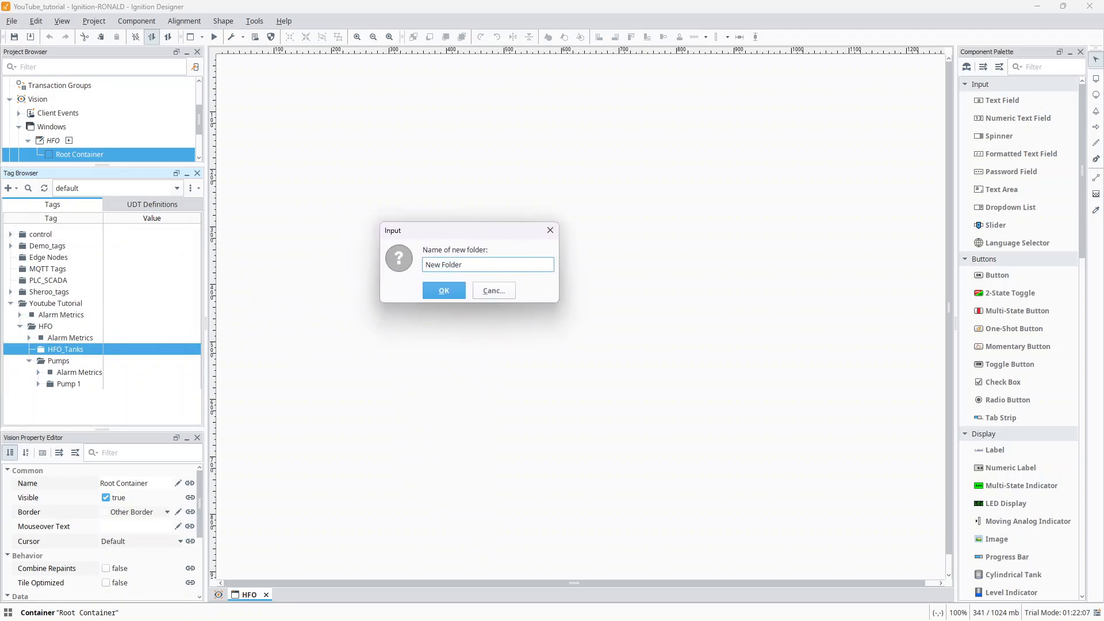
key(BackSpace)
key(BackSpace)
key(BackSpace)
key(BackSpace)
key(BackSpace)
key(BackSpace)
key(BackSpace)
key(BackSpace)
key(BackSpace)
text(Tanks)
click(430, 290)
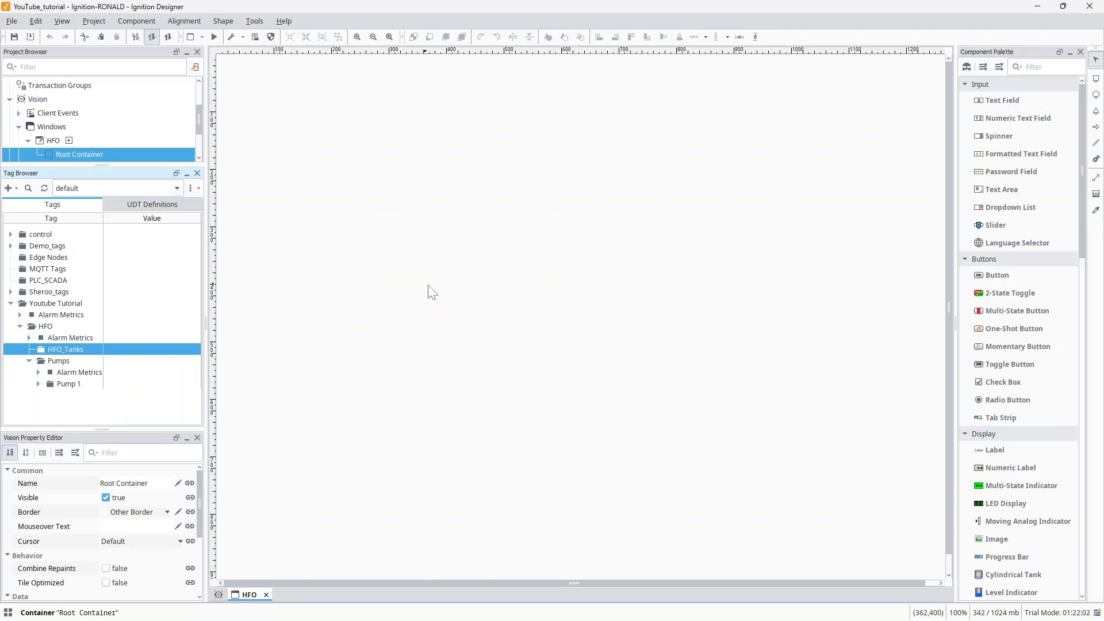
- Expand HFO_Tanks and create a new OPC tag named Level in the Tank1 folder
double_click(35, 347)
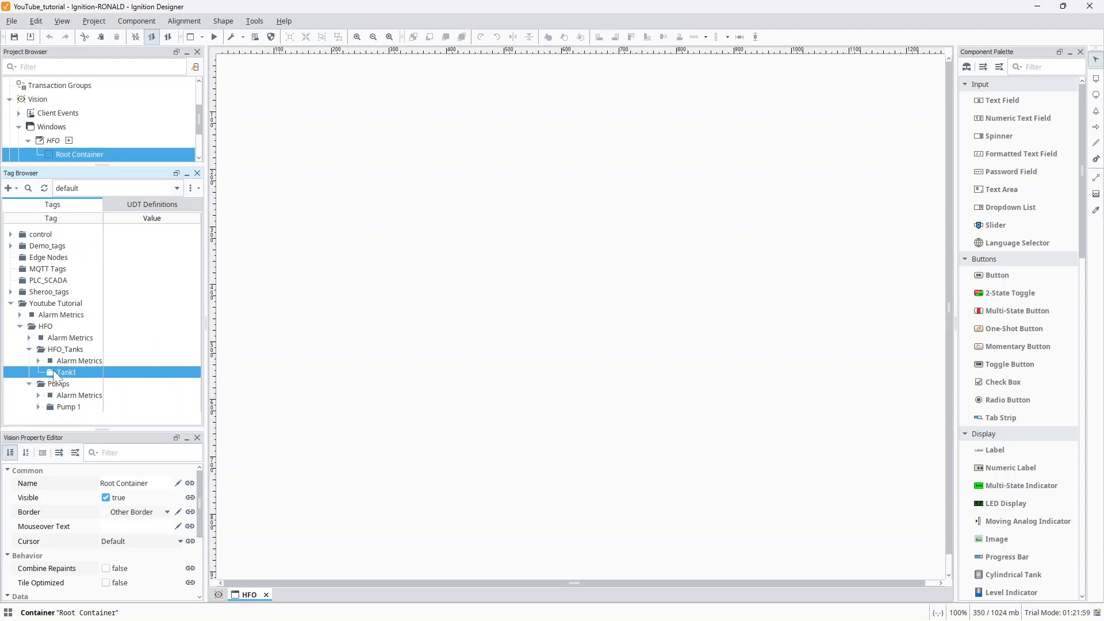
right_click(52, 371)
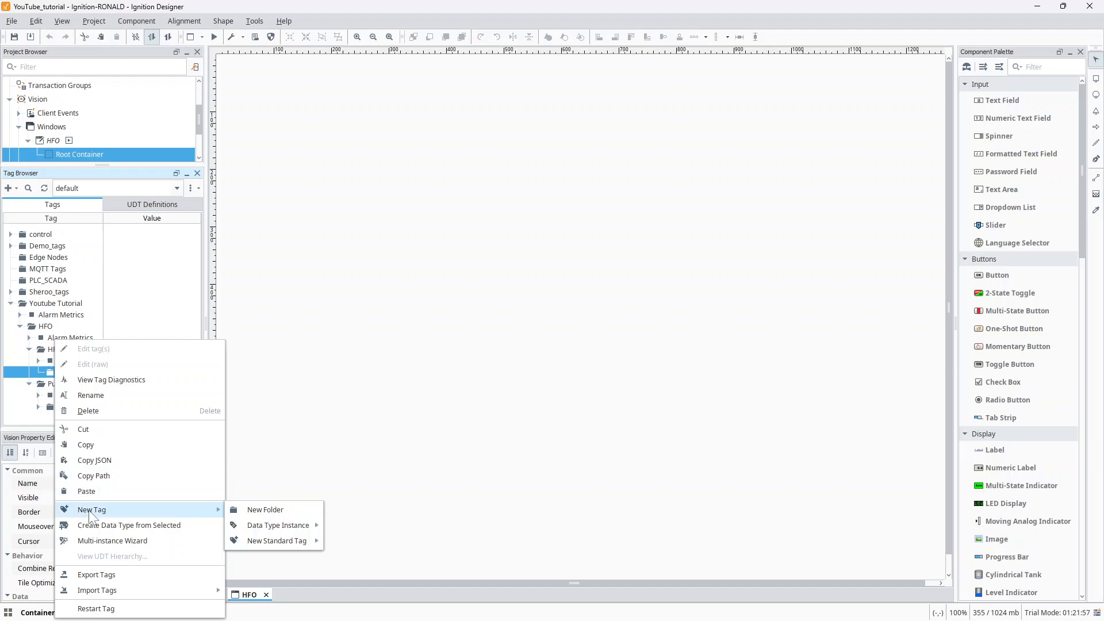
mouse_move(216, 509)
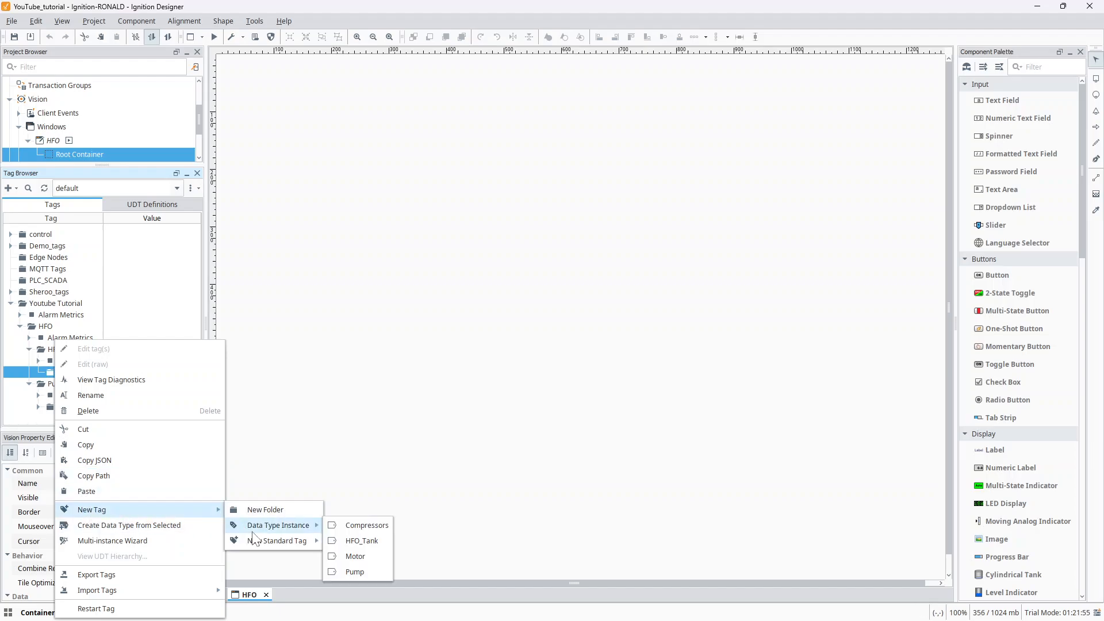
mouse_move(274, 529)
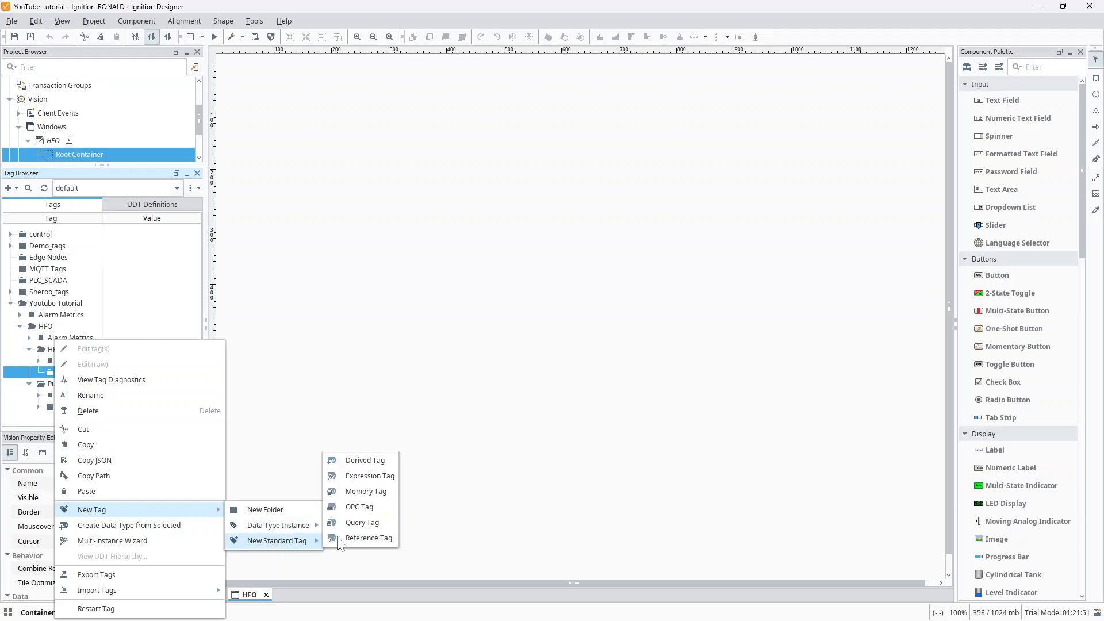
click(357, 508)
click(570, 246)
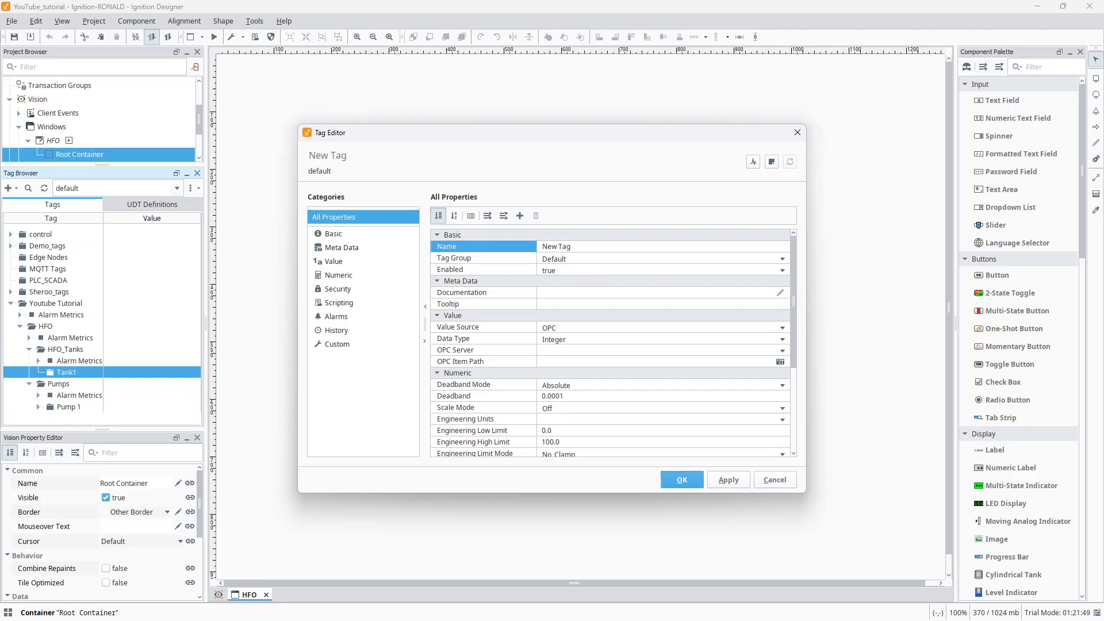
key(BackSpace)
text(Level)
- Set the new Level tag's OPC server to Kepware
click(576, 360)
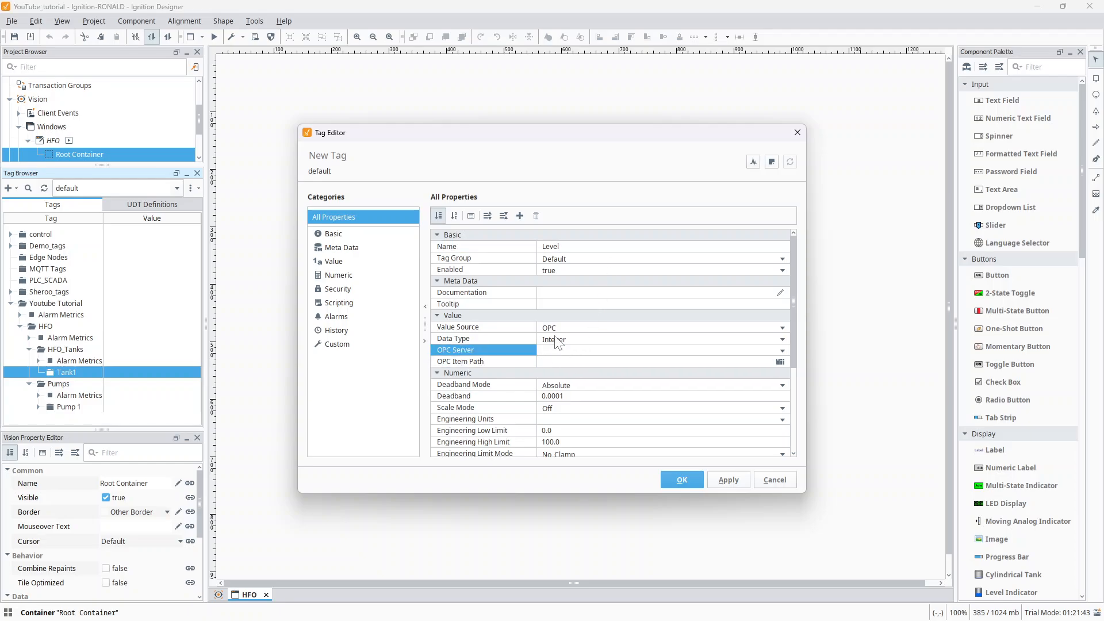
click(559, 341)
click(556, 352)
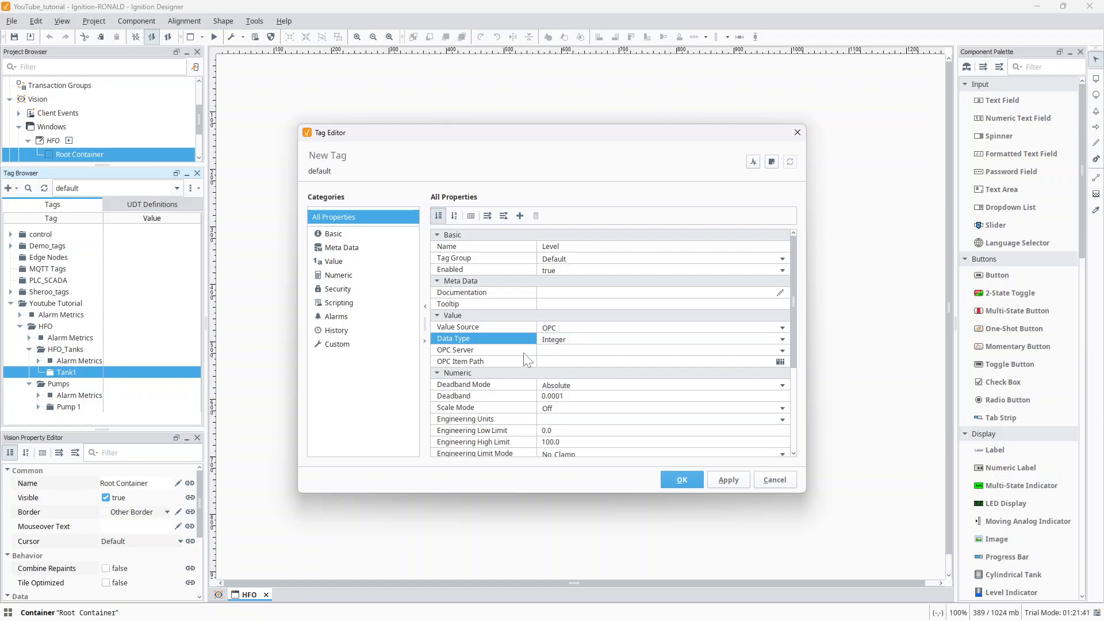
click(544, 350)
click(781, 351)
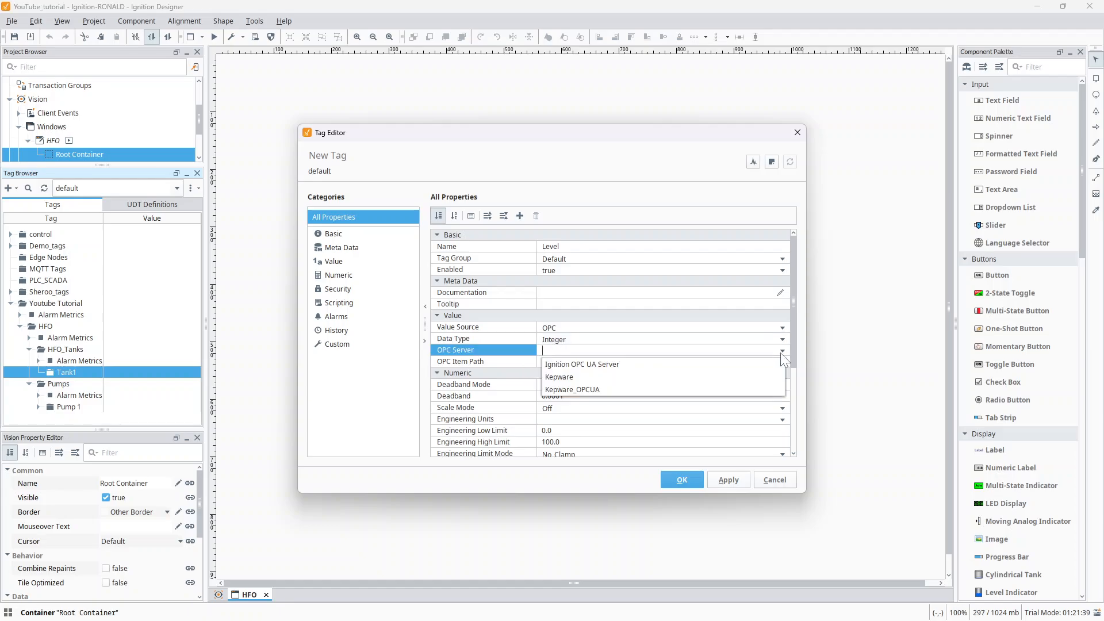
click(614, 376)
- Browse the Kepware server, set the Level tag's OPC item path to Simulation Examples.Functions.Ramp1, and save the tag
click(492, 361)
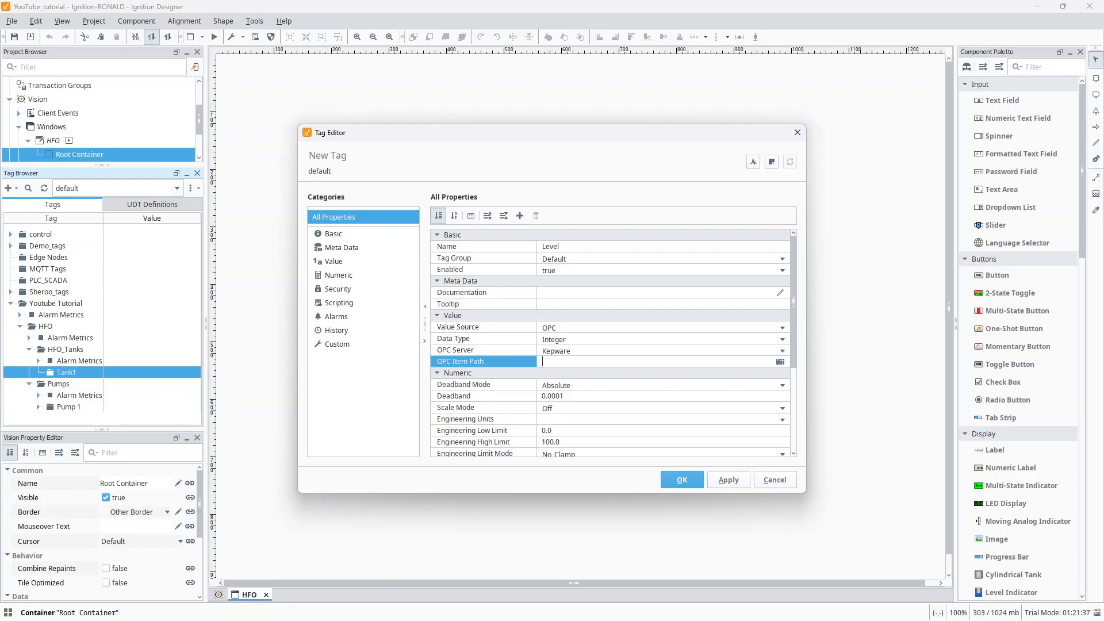
click(780, 362)
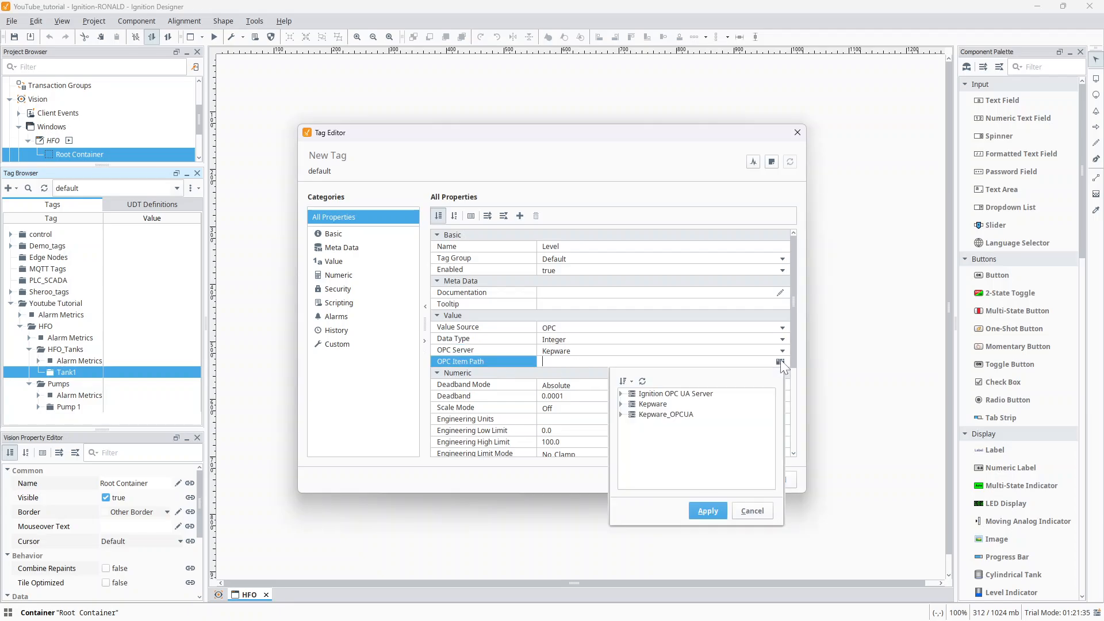
click(622, 404)
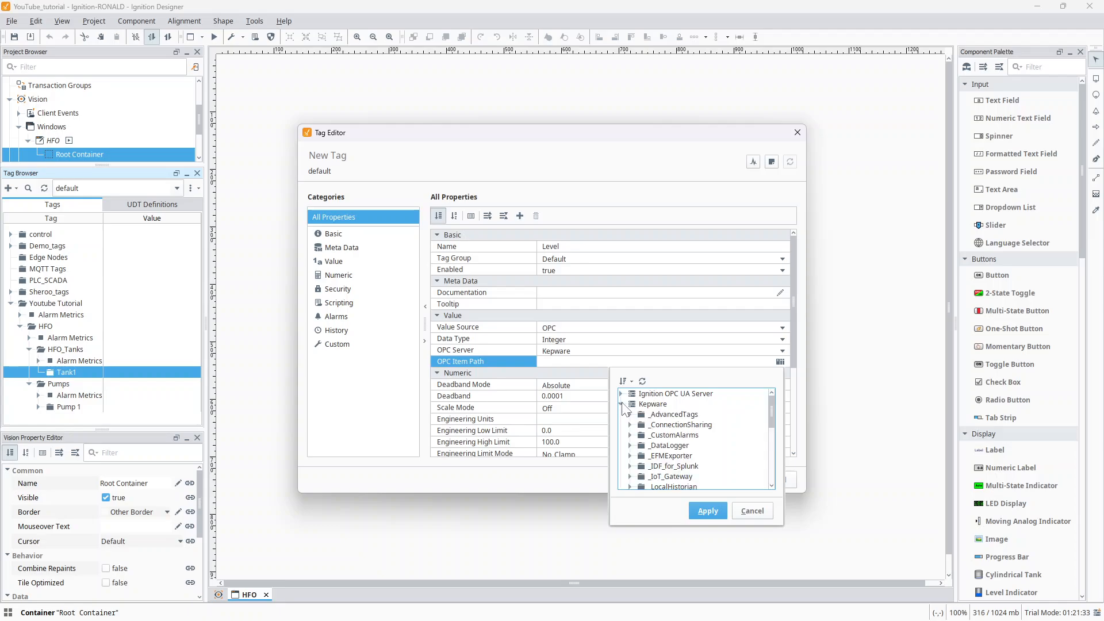
scroll(659, 425, down, 3)
scroll(659, 425, down, 1)
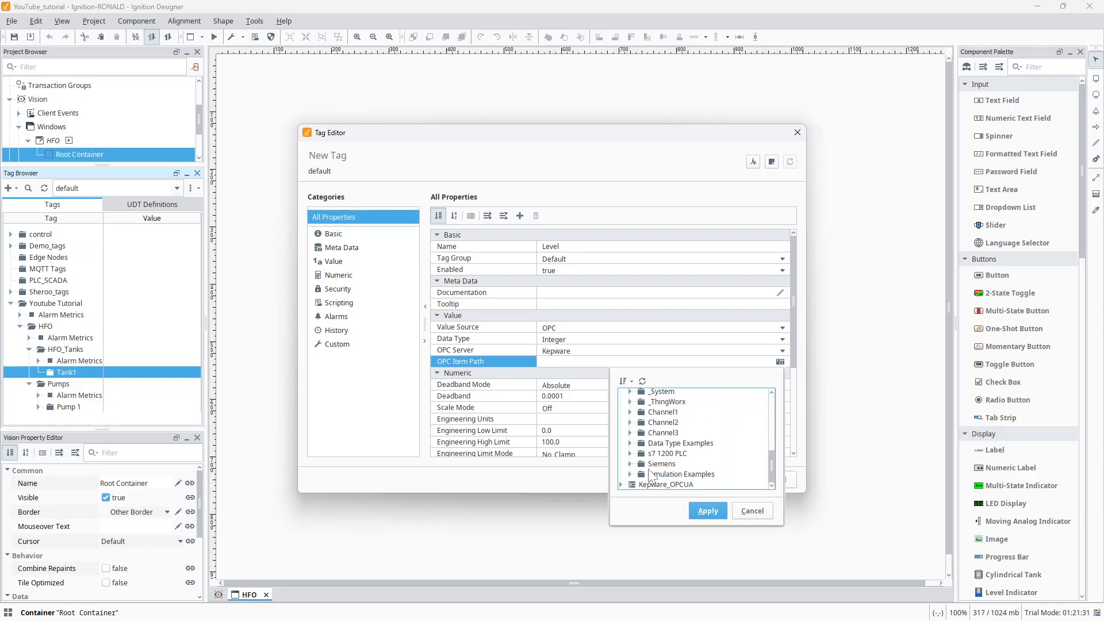
click(642, 475)
double_click(640, 474)
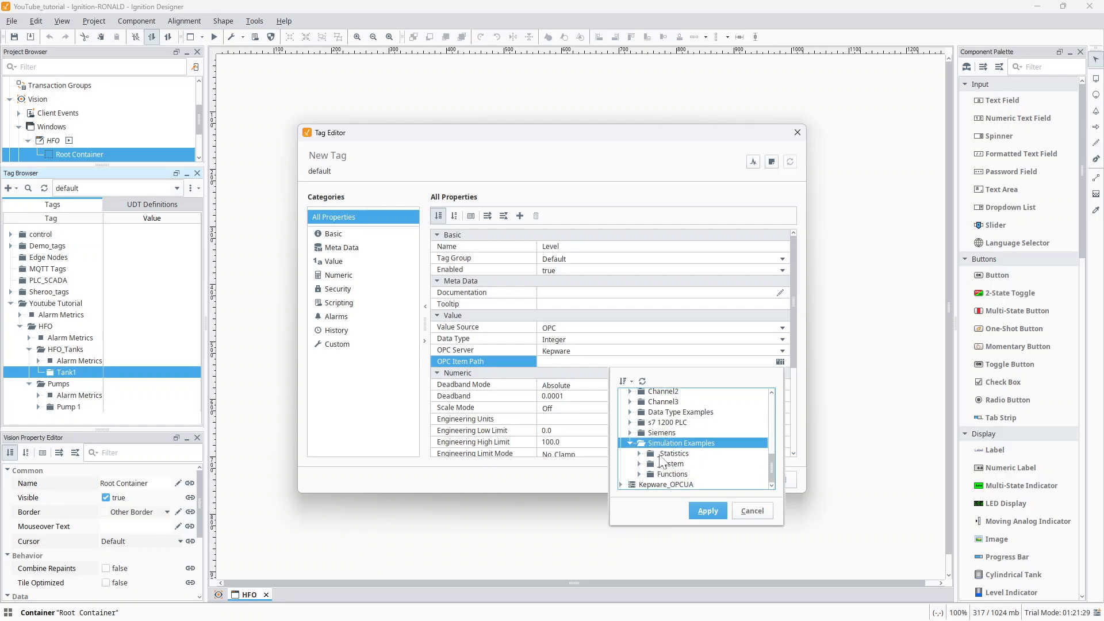
click(638, 474)
click(670, 436)
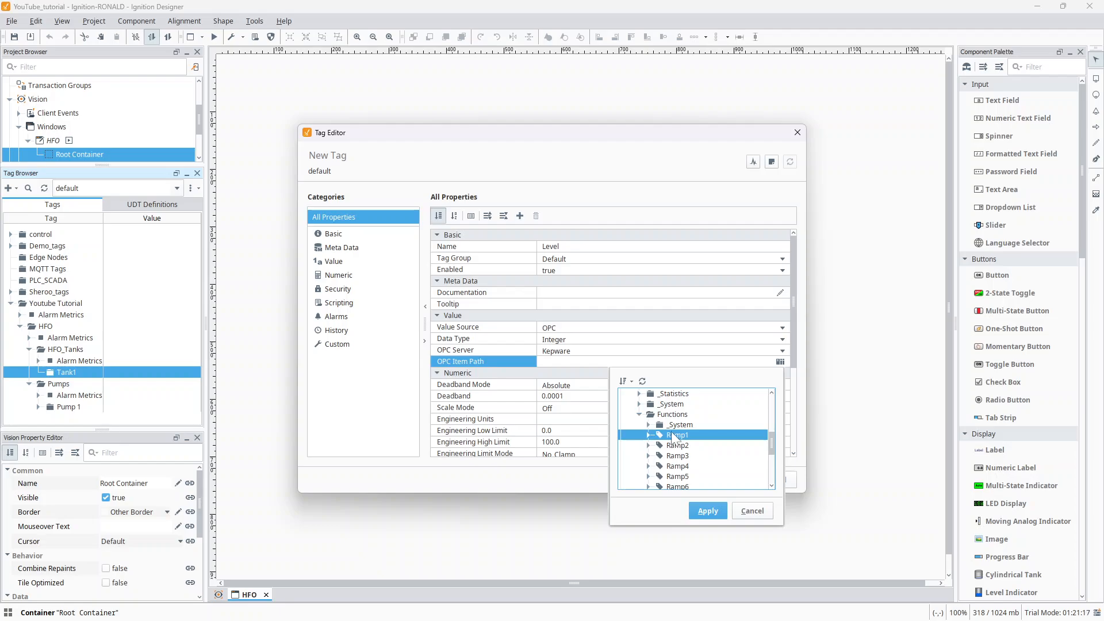
click(706, 511)
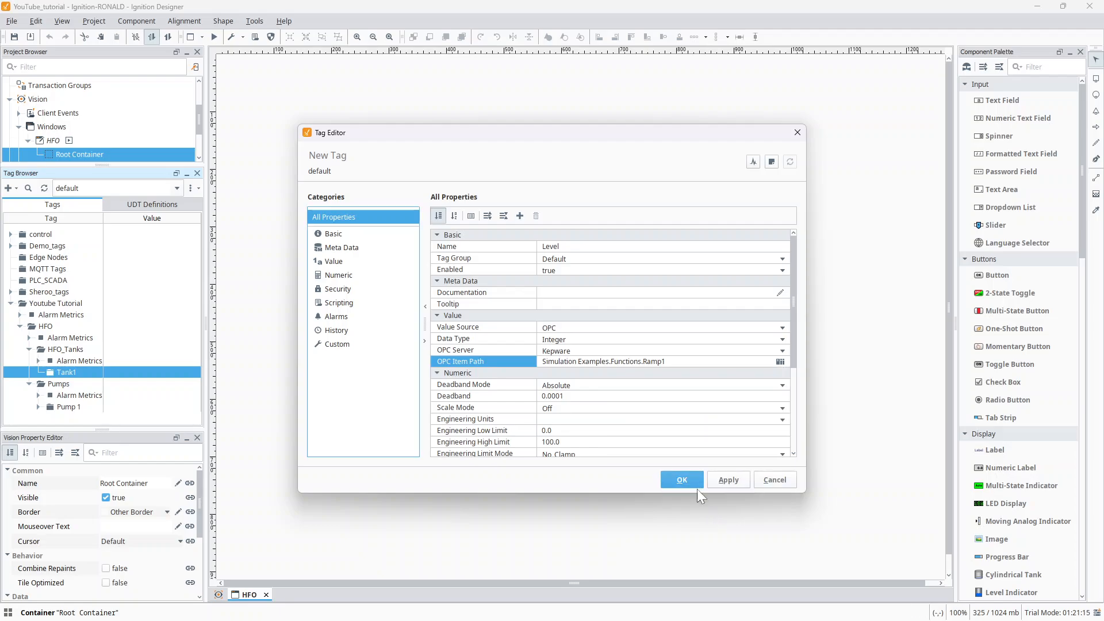
click(719, 481)
click(687, 479)
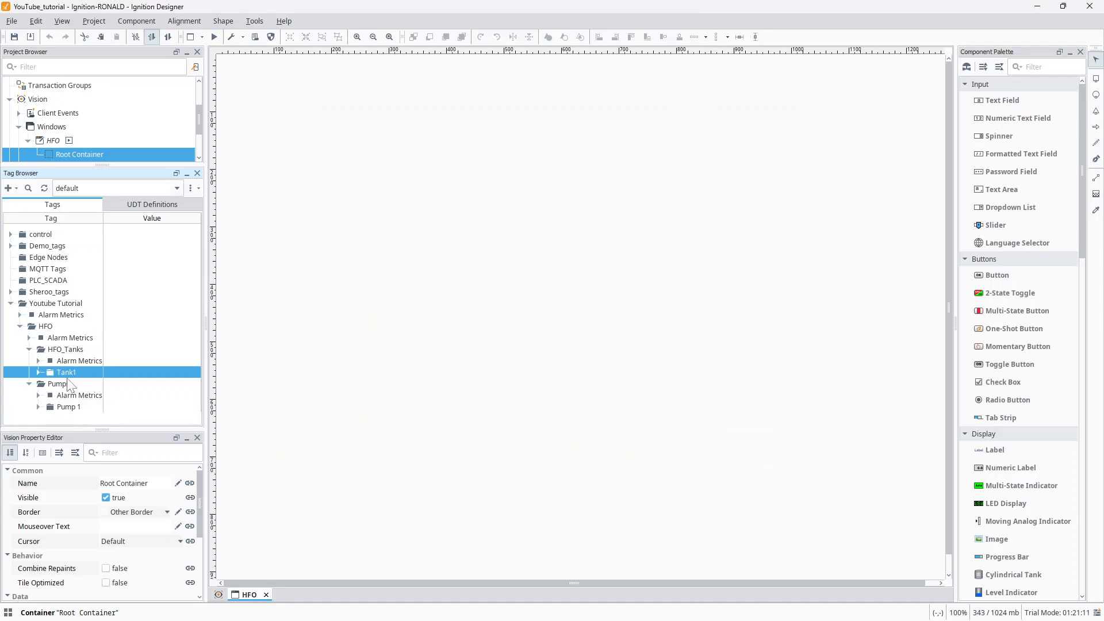
- Expand the Tank1 folder and create a new OPC tag named Temperature in it
click(38, 373)
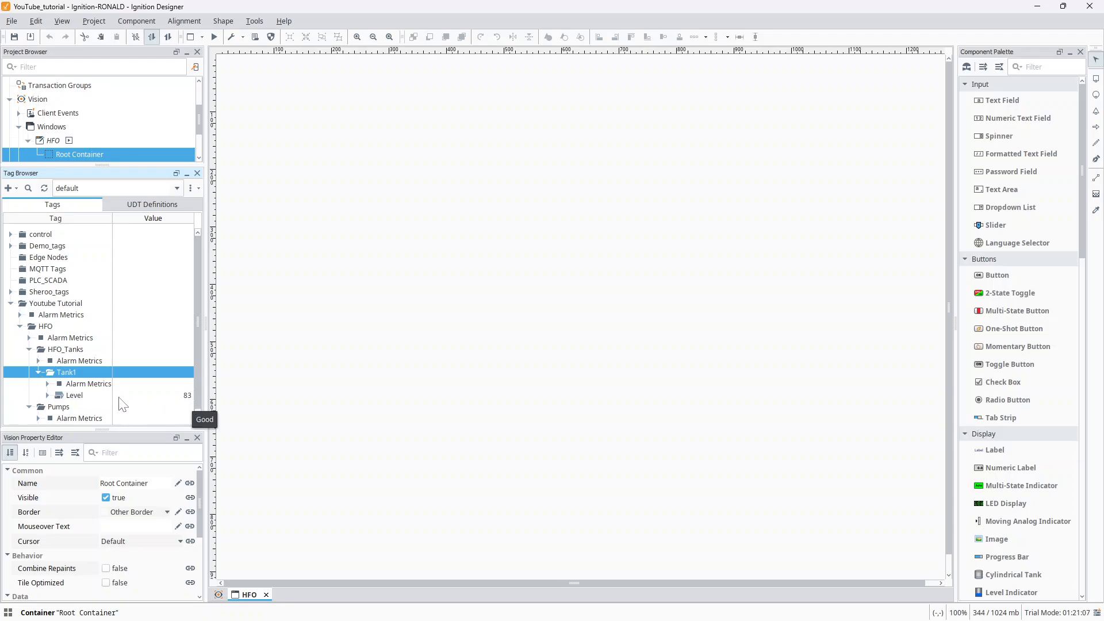
click(69, 396)
click(67, 375)
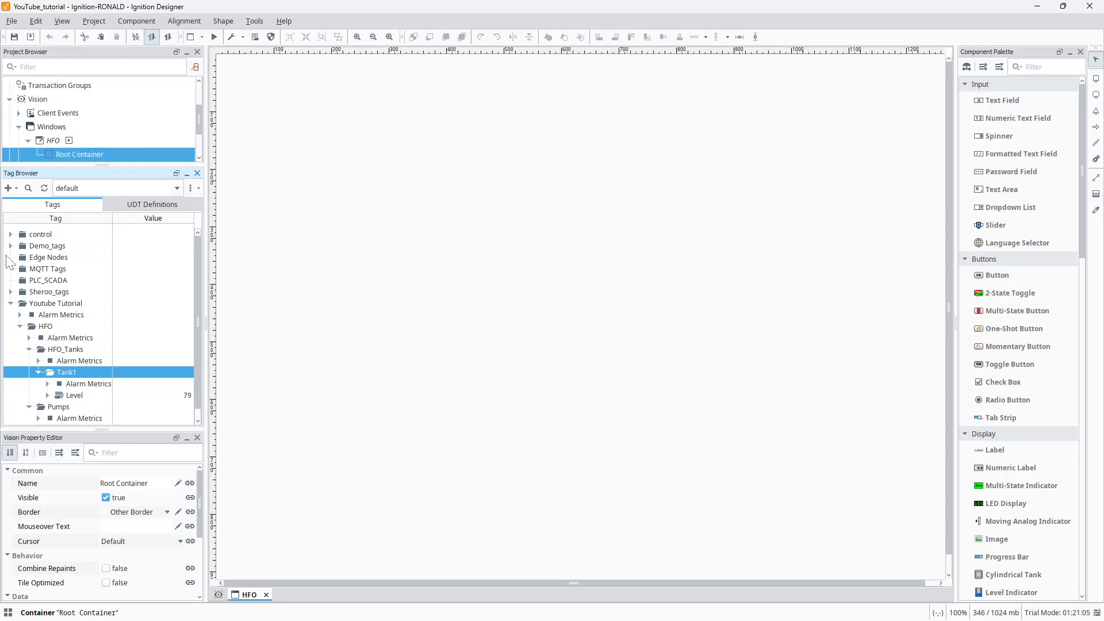
click(14, 192)
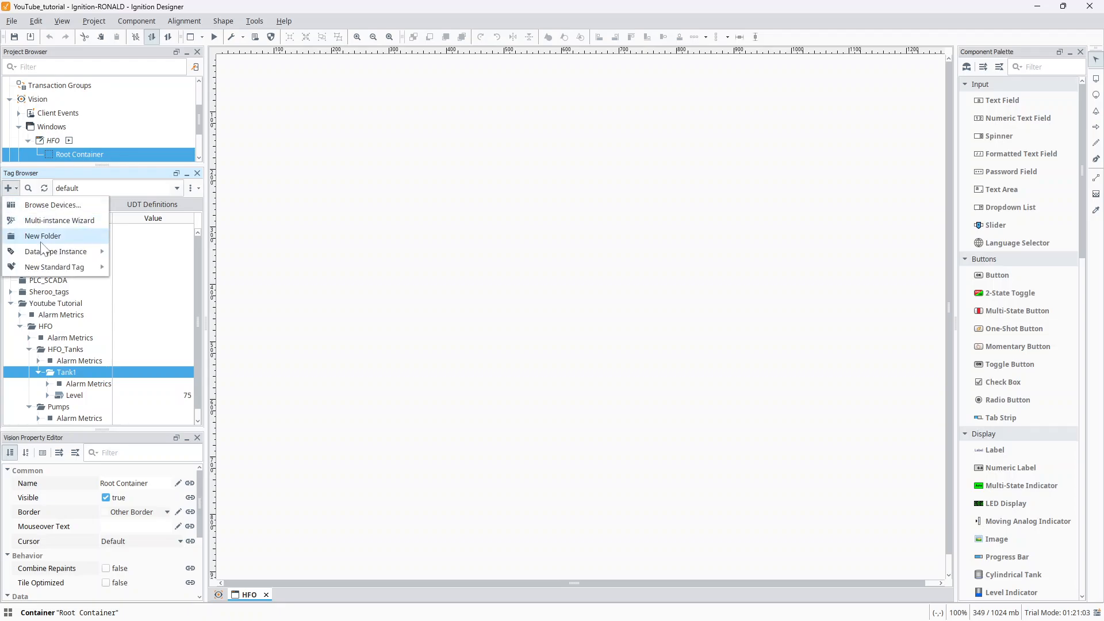
mouse_move(59, 270)
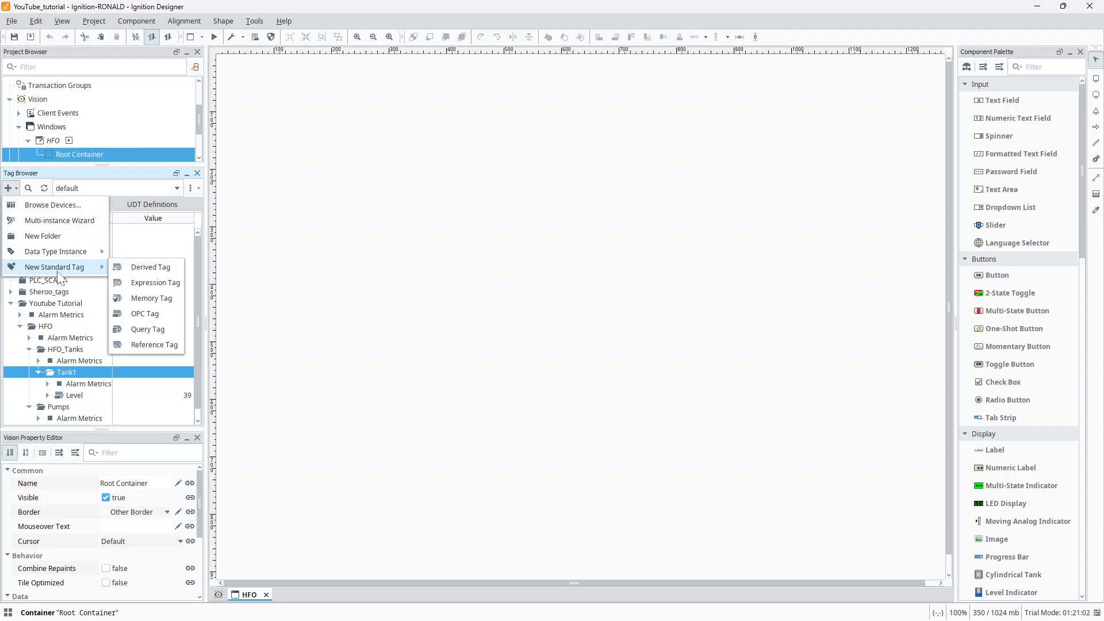
click(148, 314)
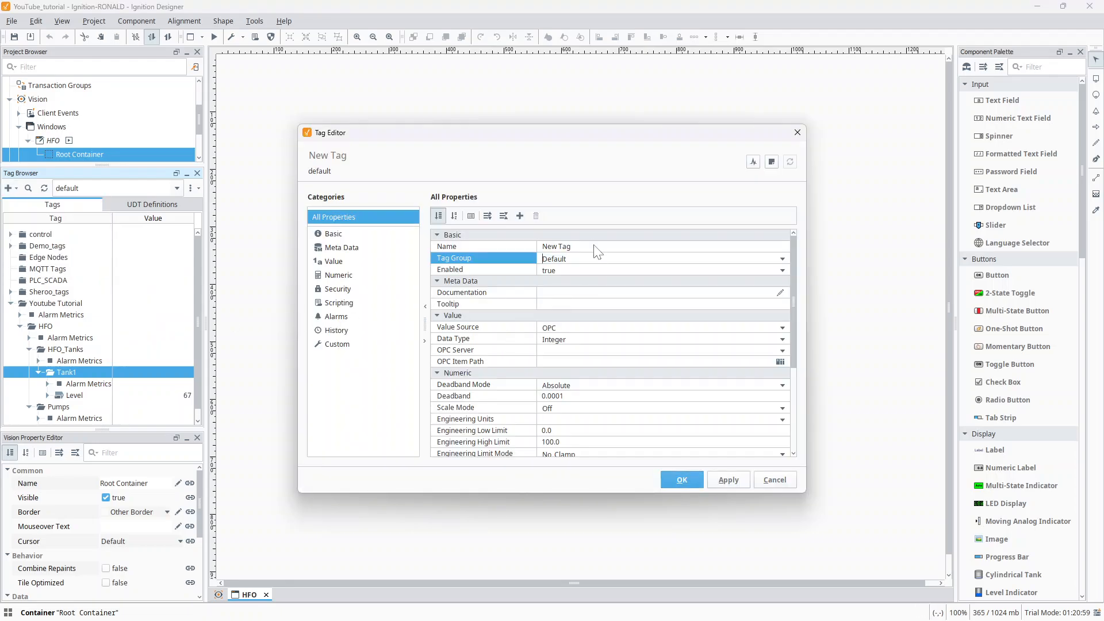
click(558, 247)
key(BackSpace)
text(Temp)
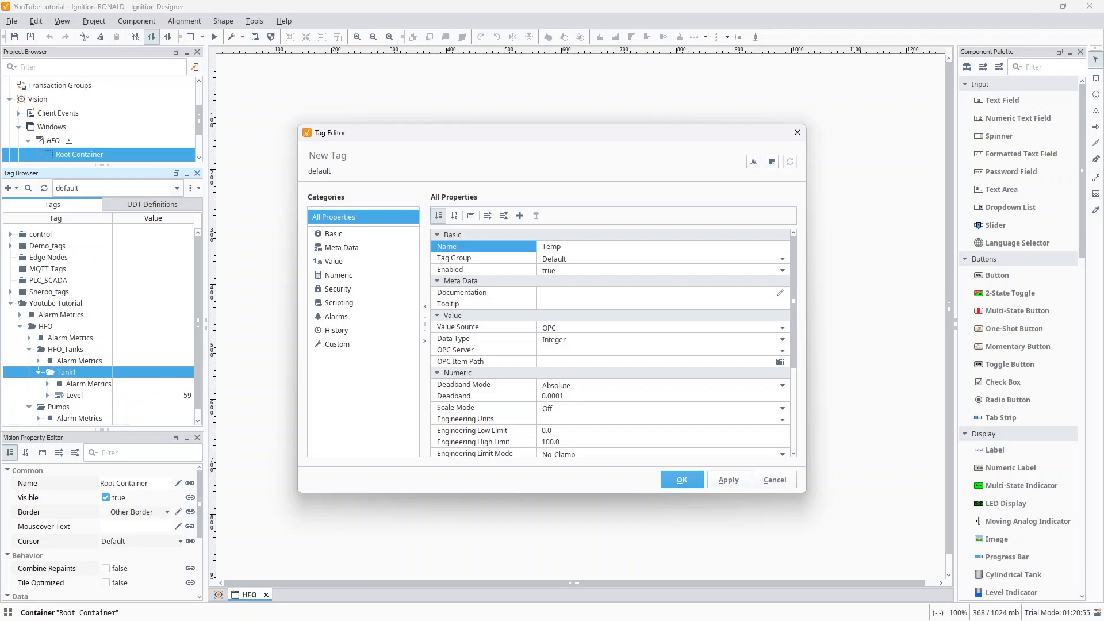
text(erature)
- Set the Temperature tag's OPC server to Kepware
click(545, 350)
click(781, 351)
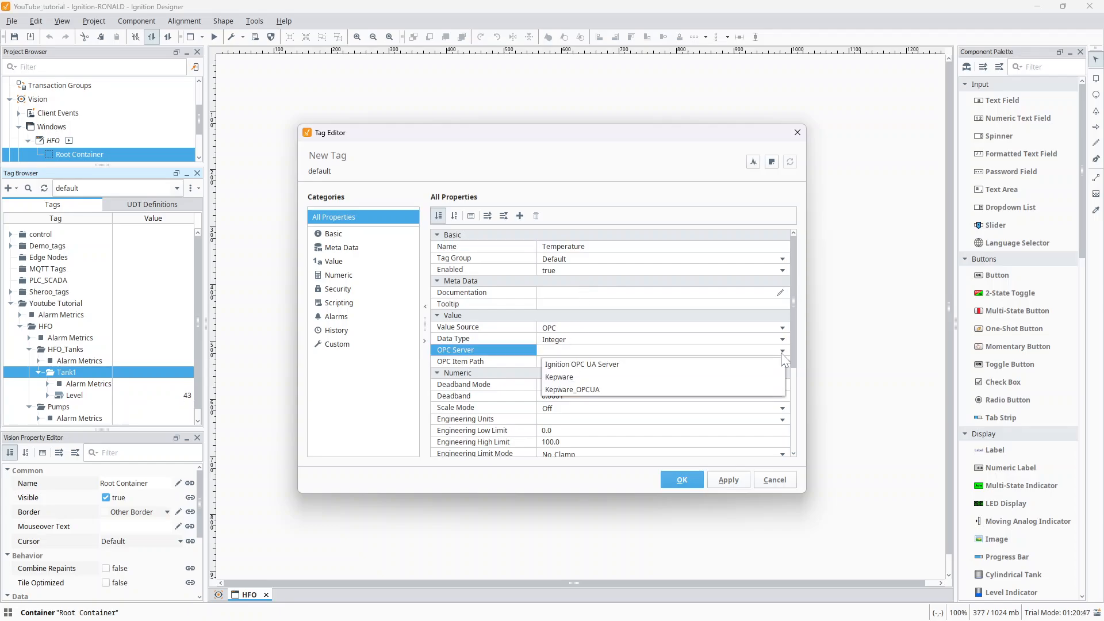
click(653, 380)
click(652, 374)
- Browse the Kepware server to Simulation Examples, Functions, assign Ramp2 as the Temperature tag's OPC item path, and save the tag
click(670, 364)
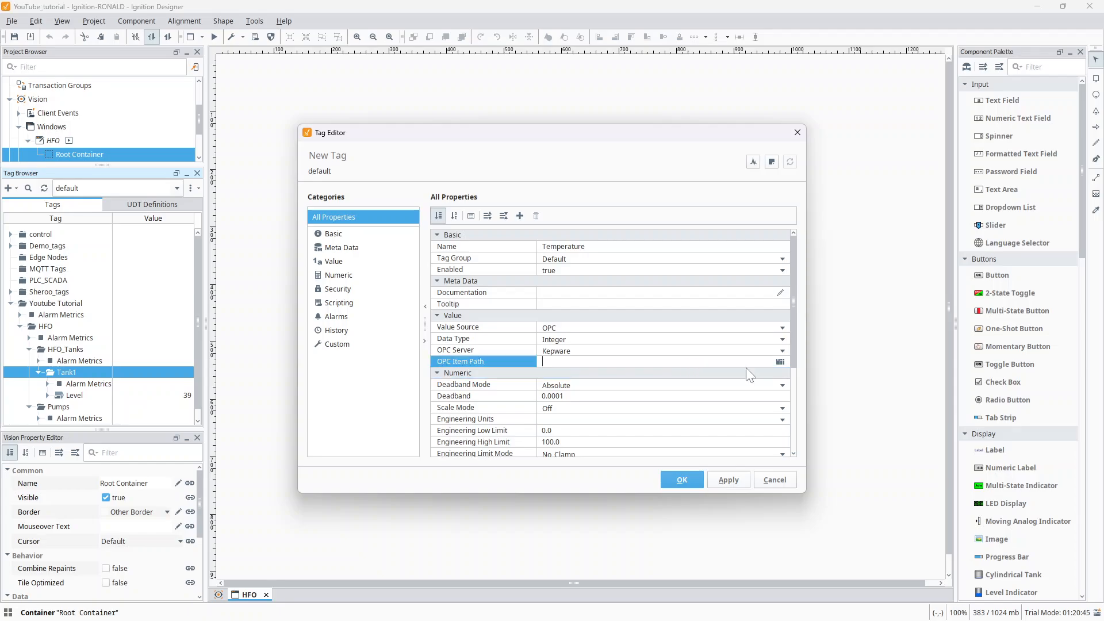
click(780, 362)
click(626, 405)
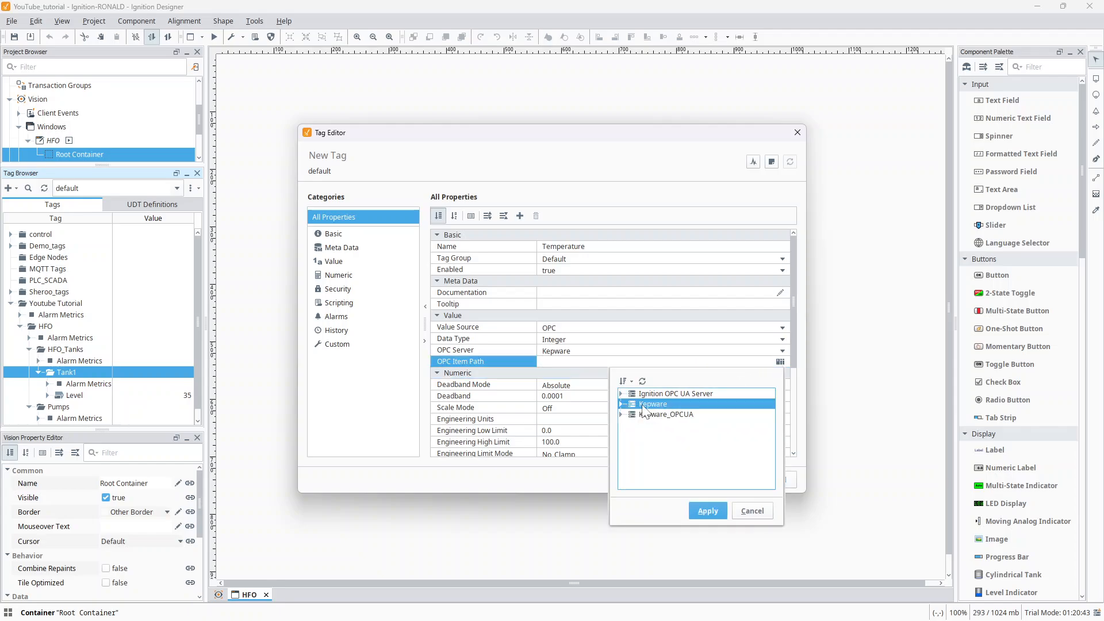
click(622, 405)
scroll(638, 420, down, 5)
click(630, 474)
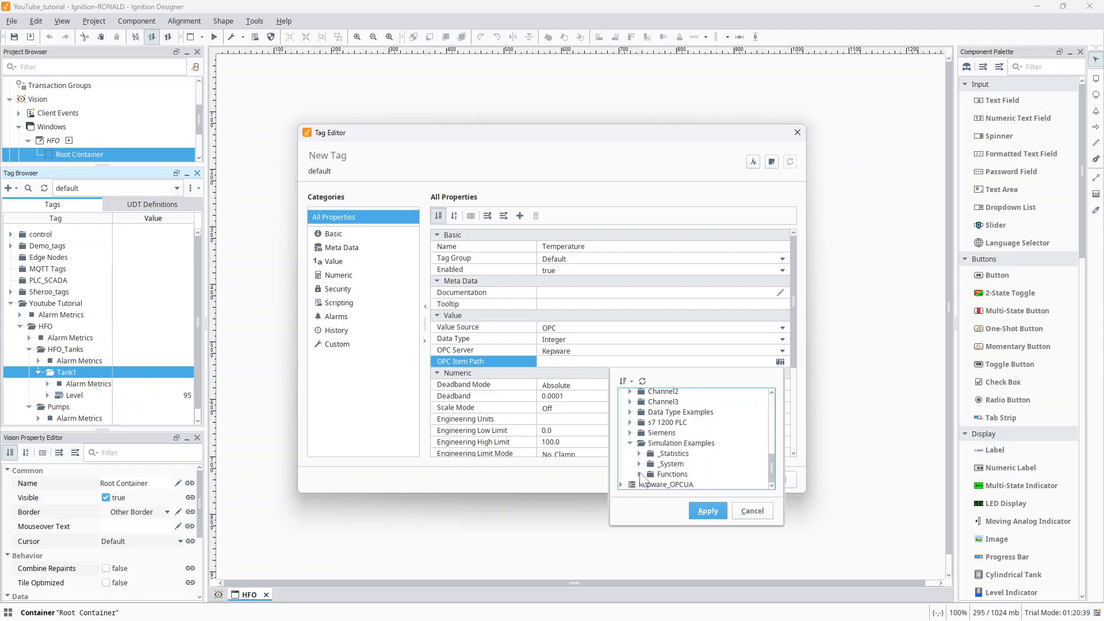
click(640, 474)
scroll(647, 442, down, 1)
click(693, 405)
scroll(689, 423, up, 2)
scroll(688, 432, up, 1)
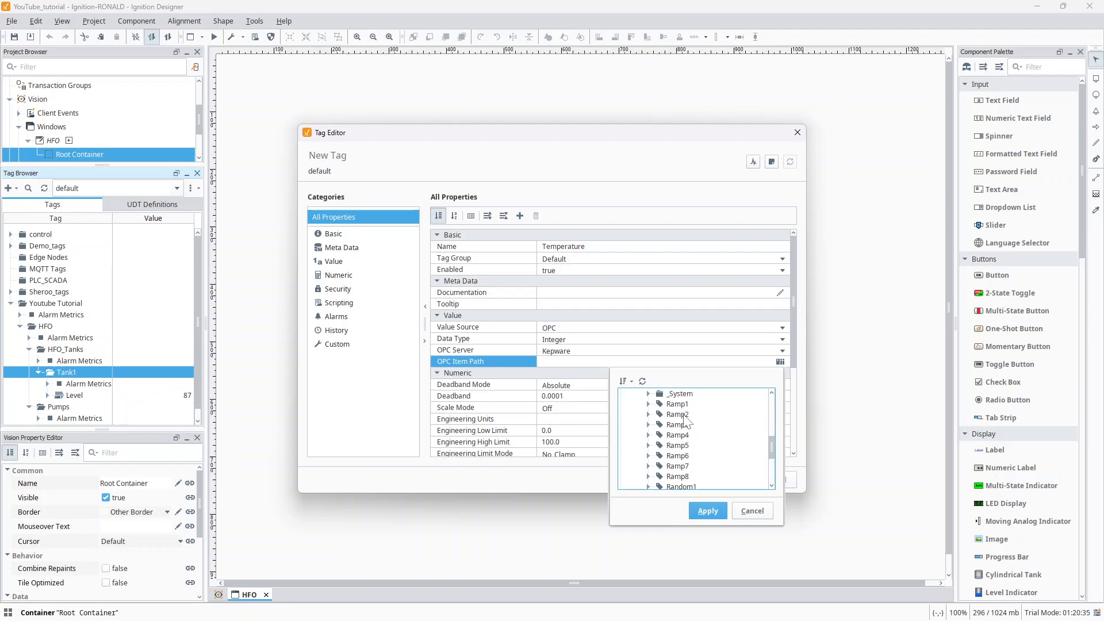
click(681, 420)
click(708, 511)
click(725, 480)
click(696, 480)
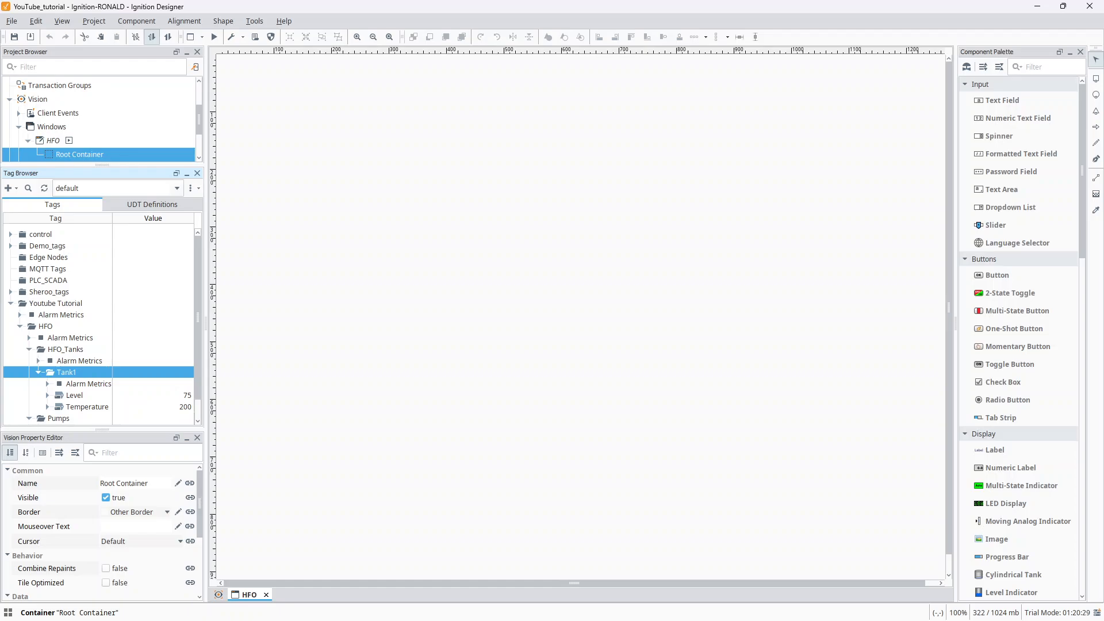
- Switch to the reference screenshot to review the HFO tanks and pumps layout, and return to Ignition Designer
key(alt+Tab)
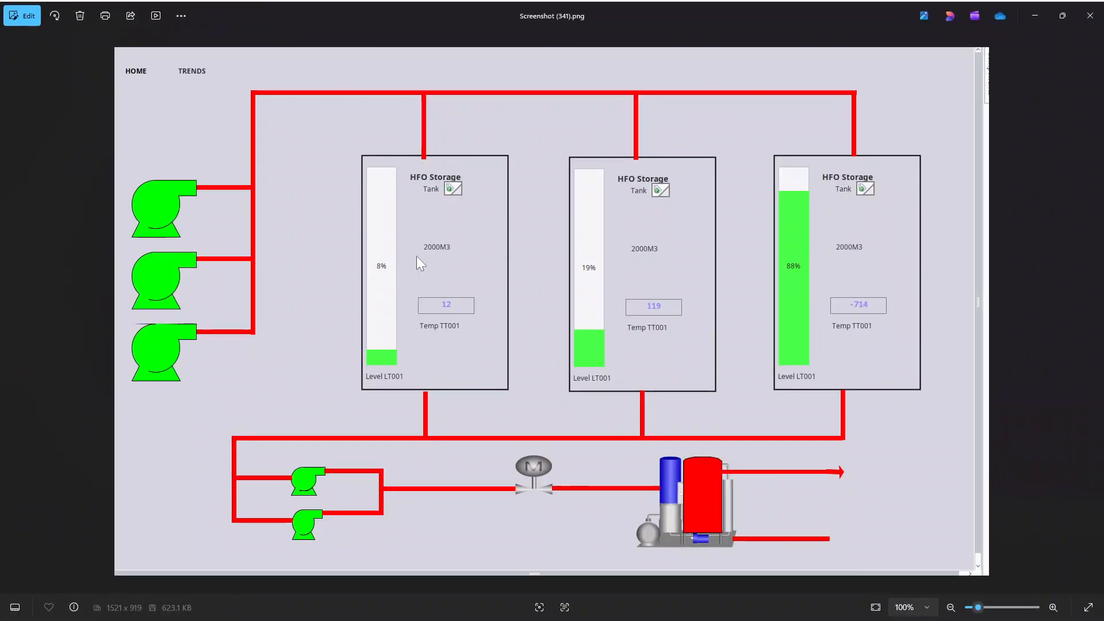
key(alt+Tab)
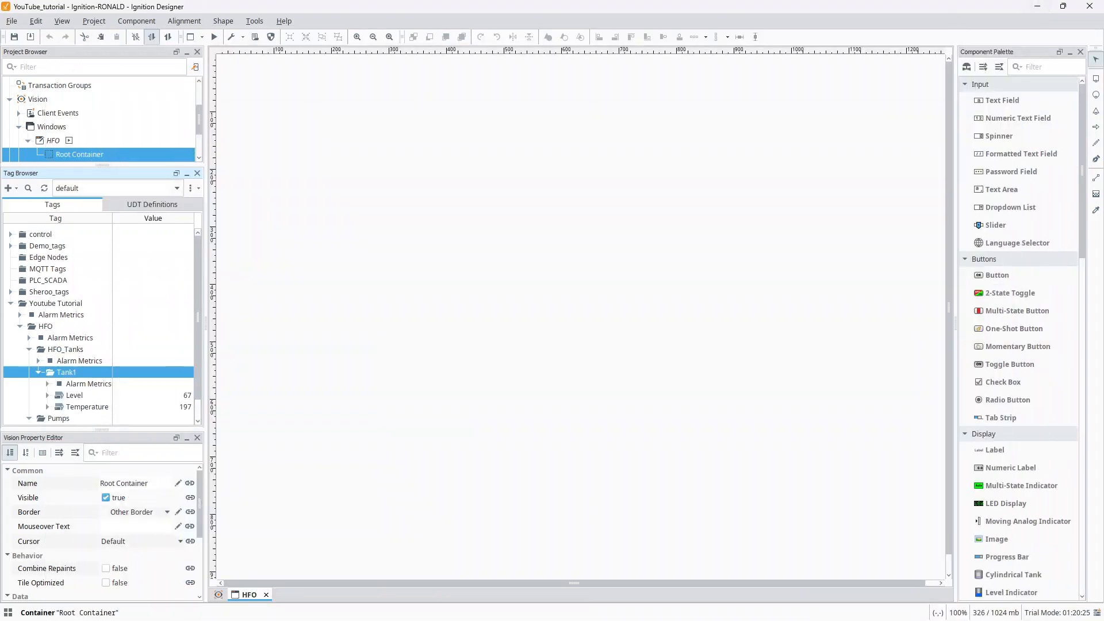
- Collapse the Tank1 folder and select the Pump 1 folder under Pumps
click(38, 373)
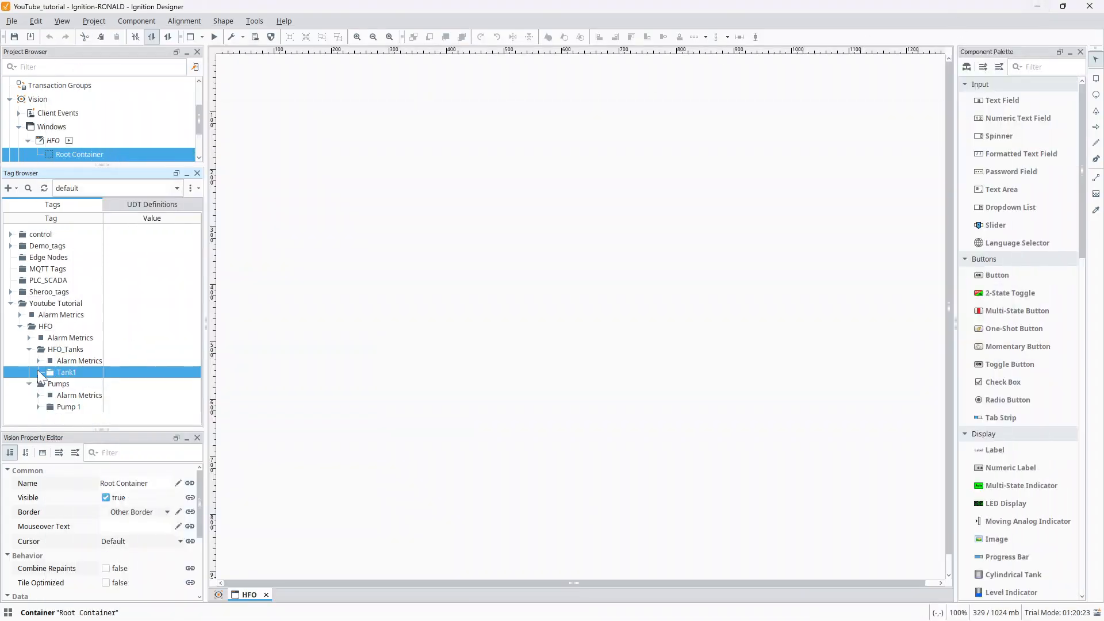
right_click(64, 377)
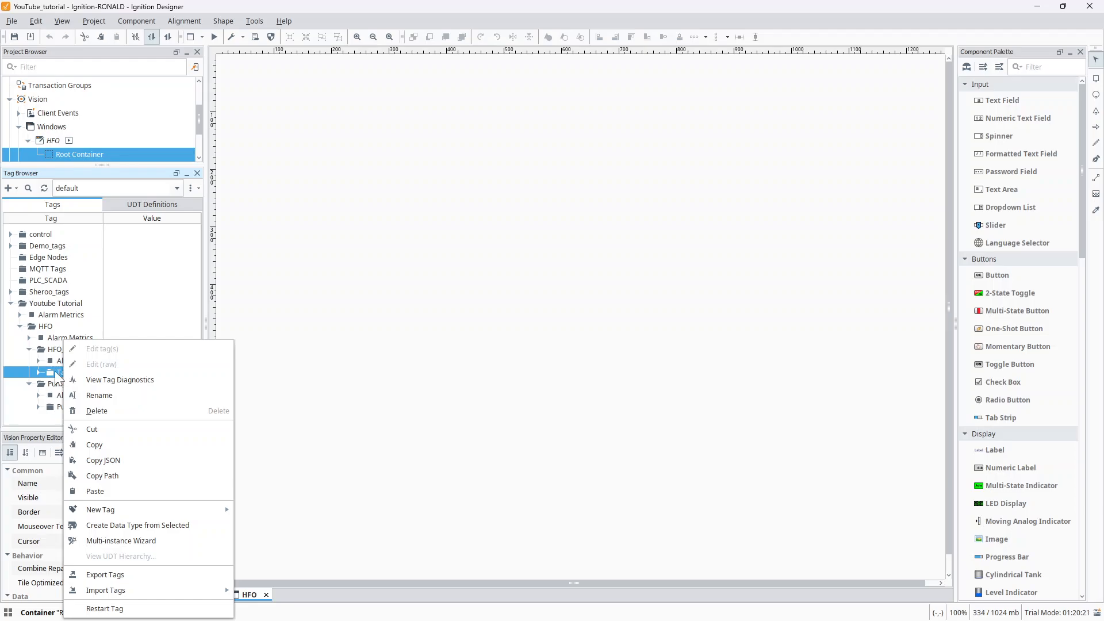
click(49, 374)
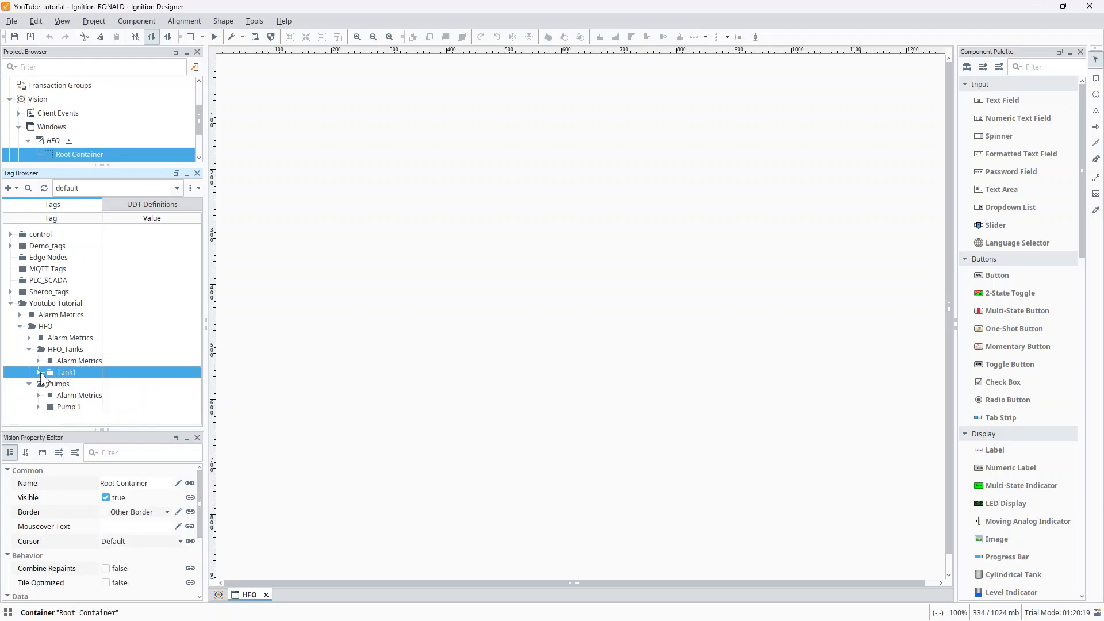
click(65, 408)
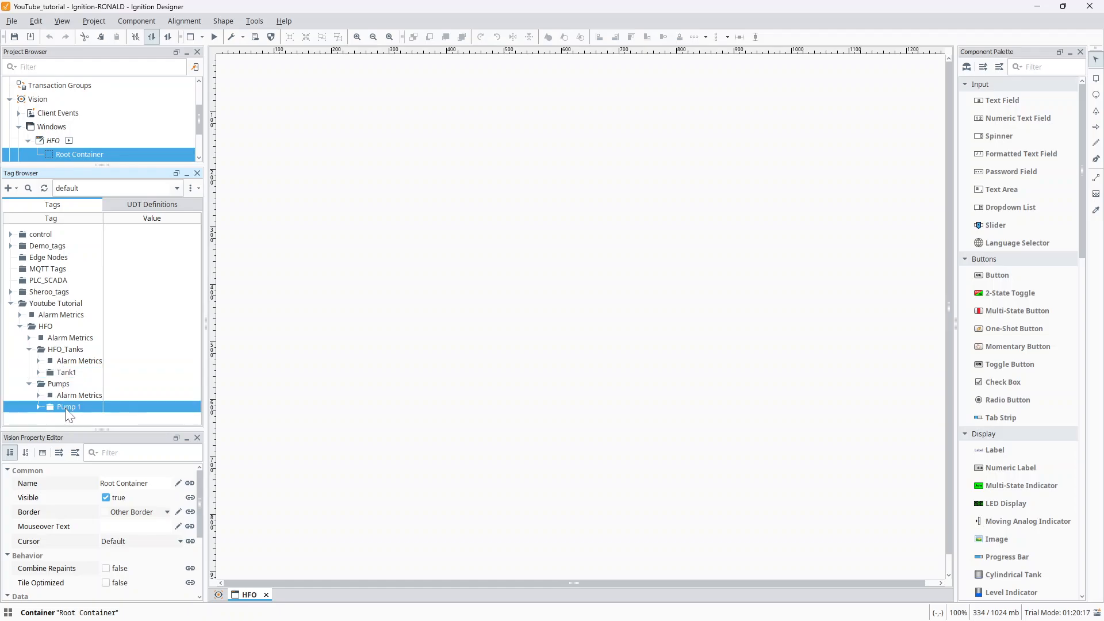